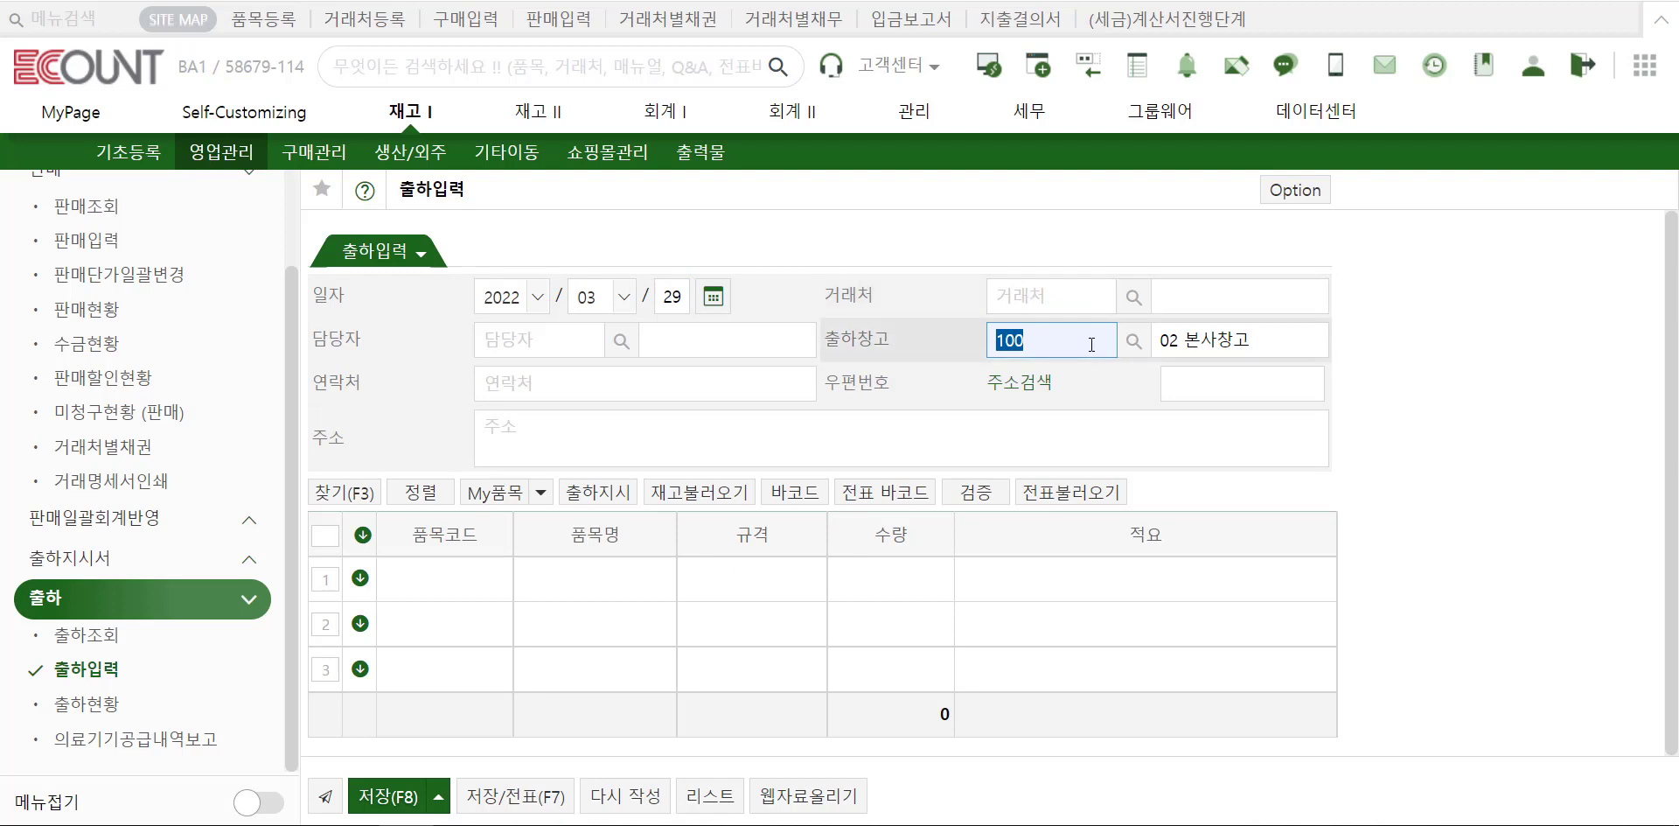
- Look up 엄마 in the customer field to fill in 엄마식재료 as the shipment's customer
{"action": "left_click", "coordinate": [1078, 289]}
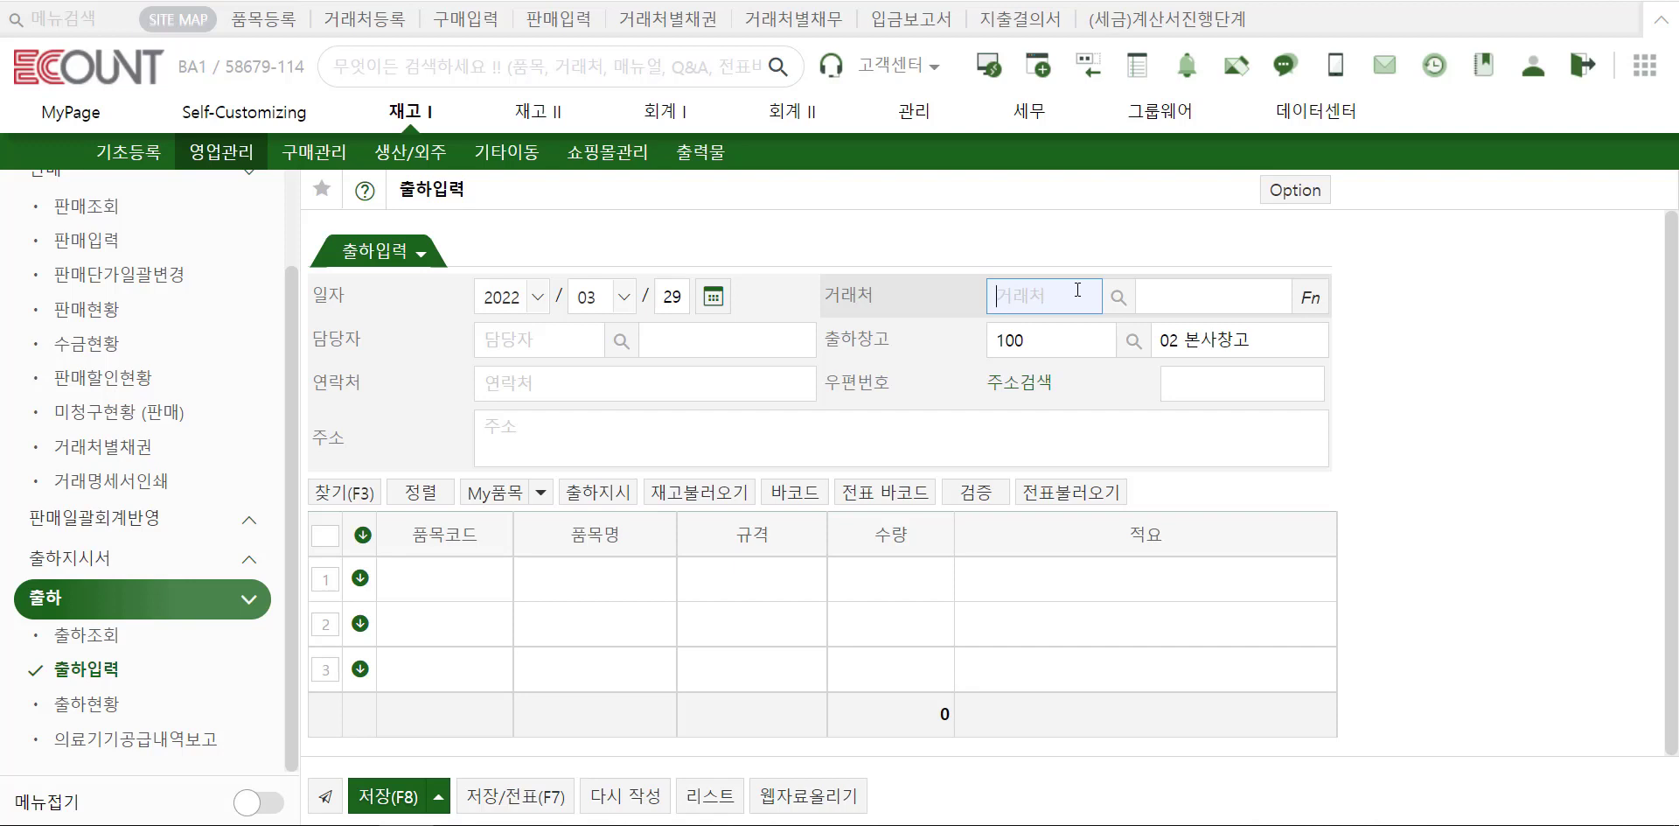
{"action": "type", "text": "엄마"}
{"action": "key", "text": "Return"}
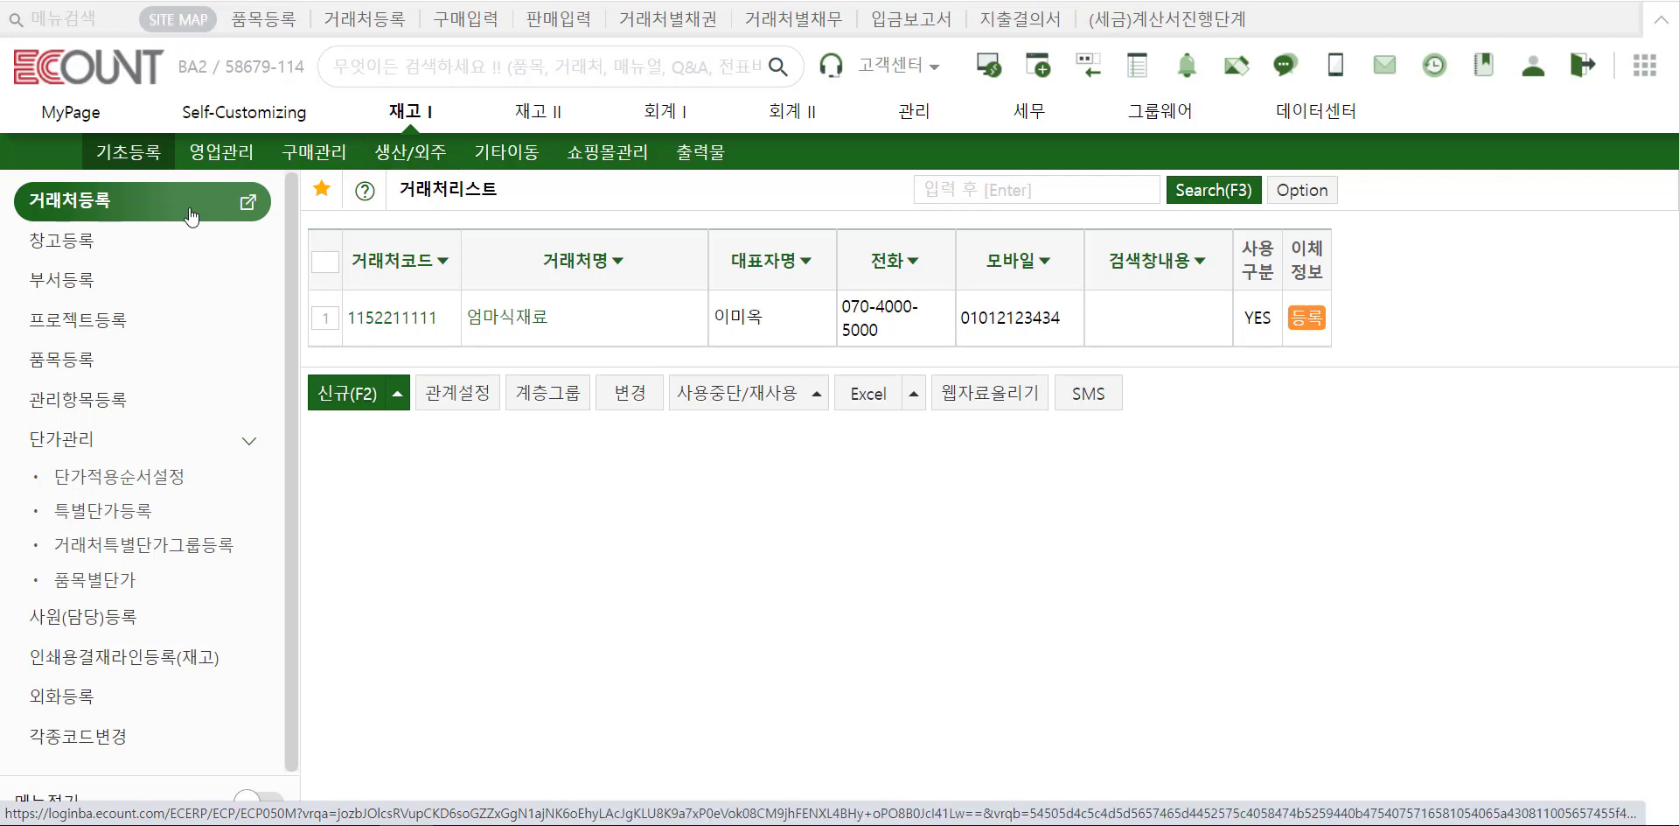
- Open the registration record of customer 엄마식재료 and examine its assigned employee, contact and address details
{"action": "left_click", "coordinate": [514, 325]}
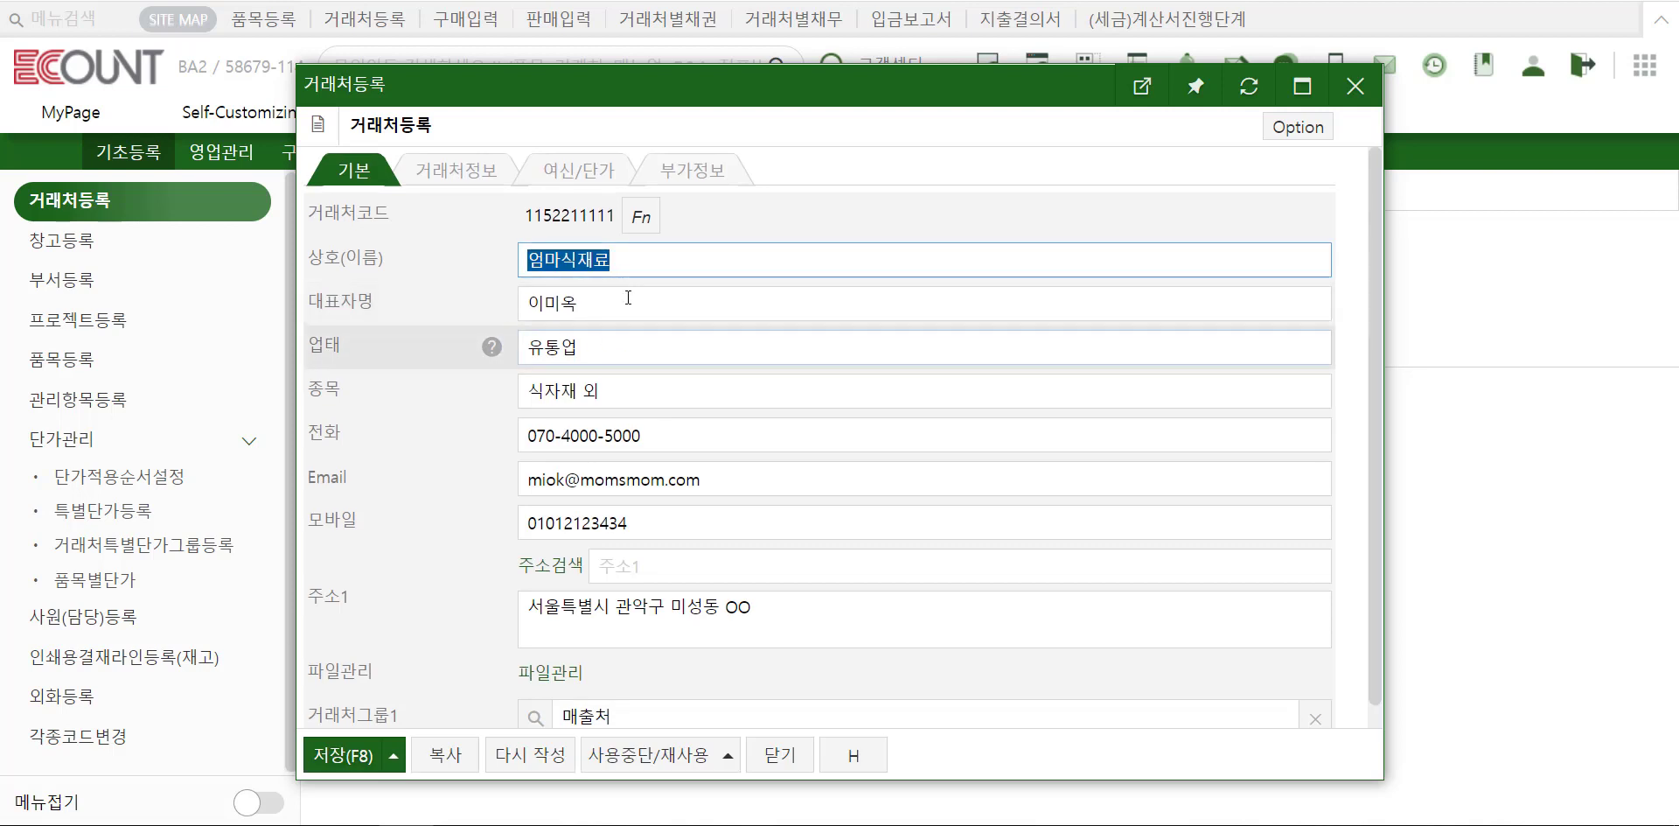
{"action": "left_click", "coordinate": [577, 171]}
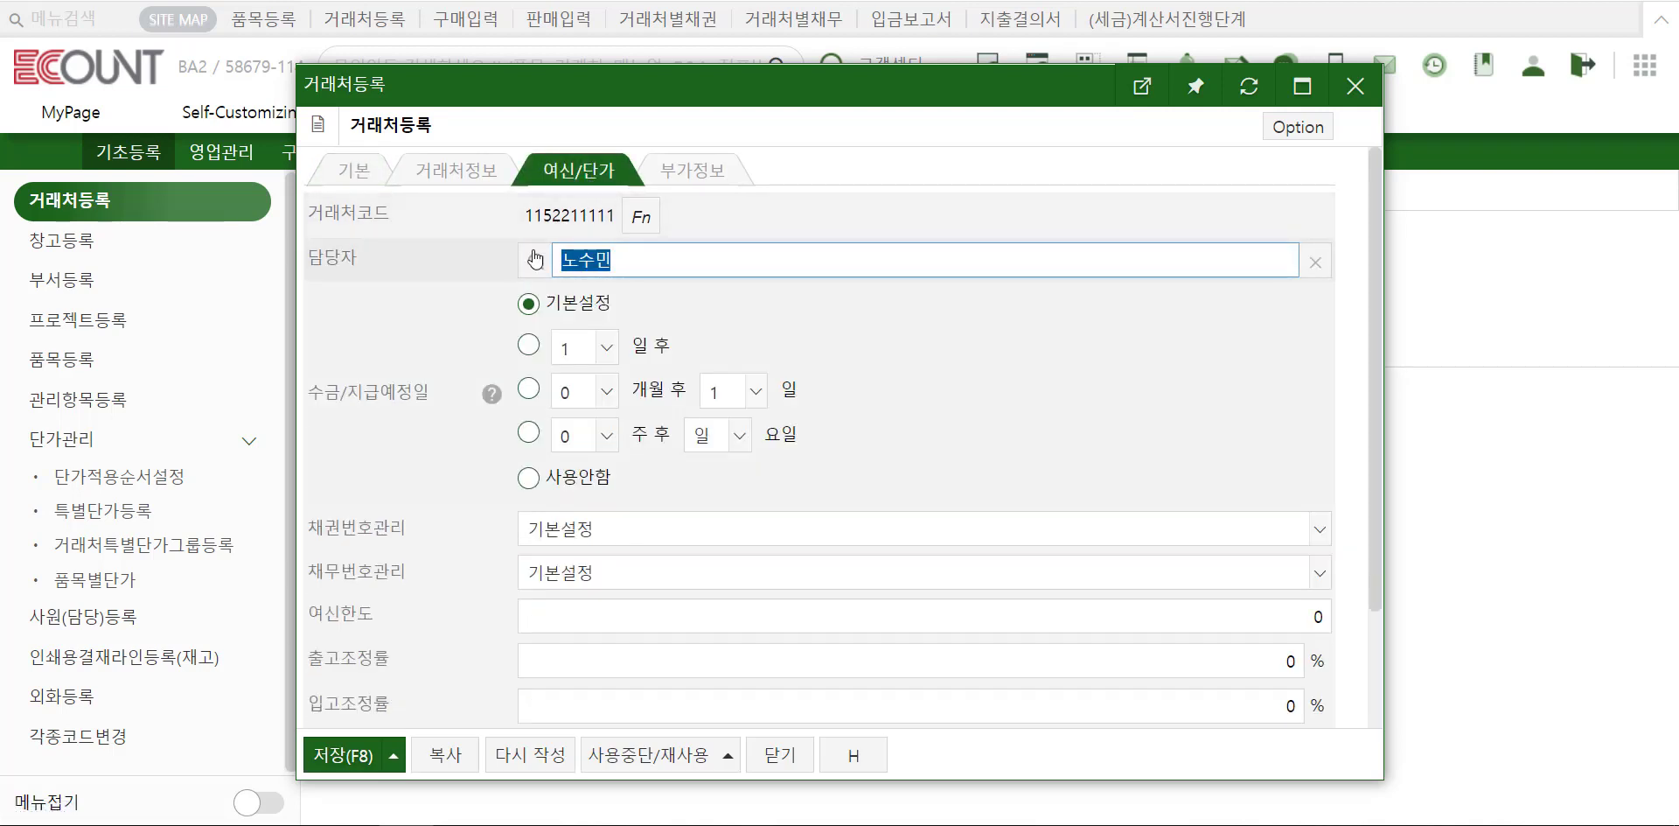
{"action": "left_click", "coordinate": [457, 168]}
{"action": "scroll", "coordinate": [711, 388], "scroll_direction": "down", "scroll_amount": 2}
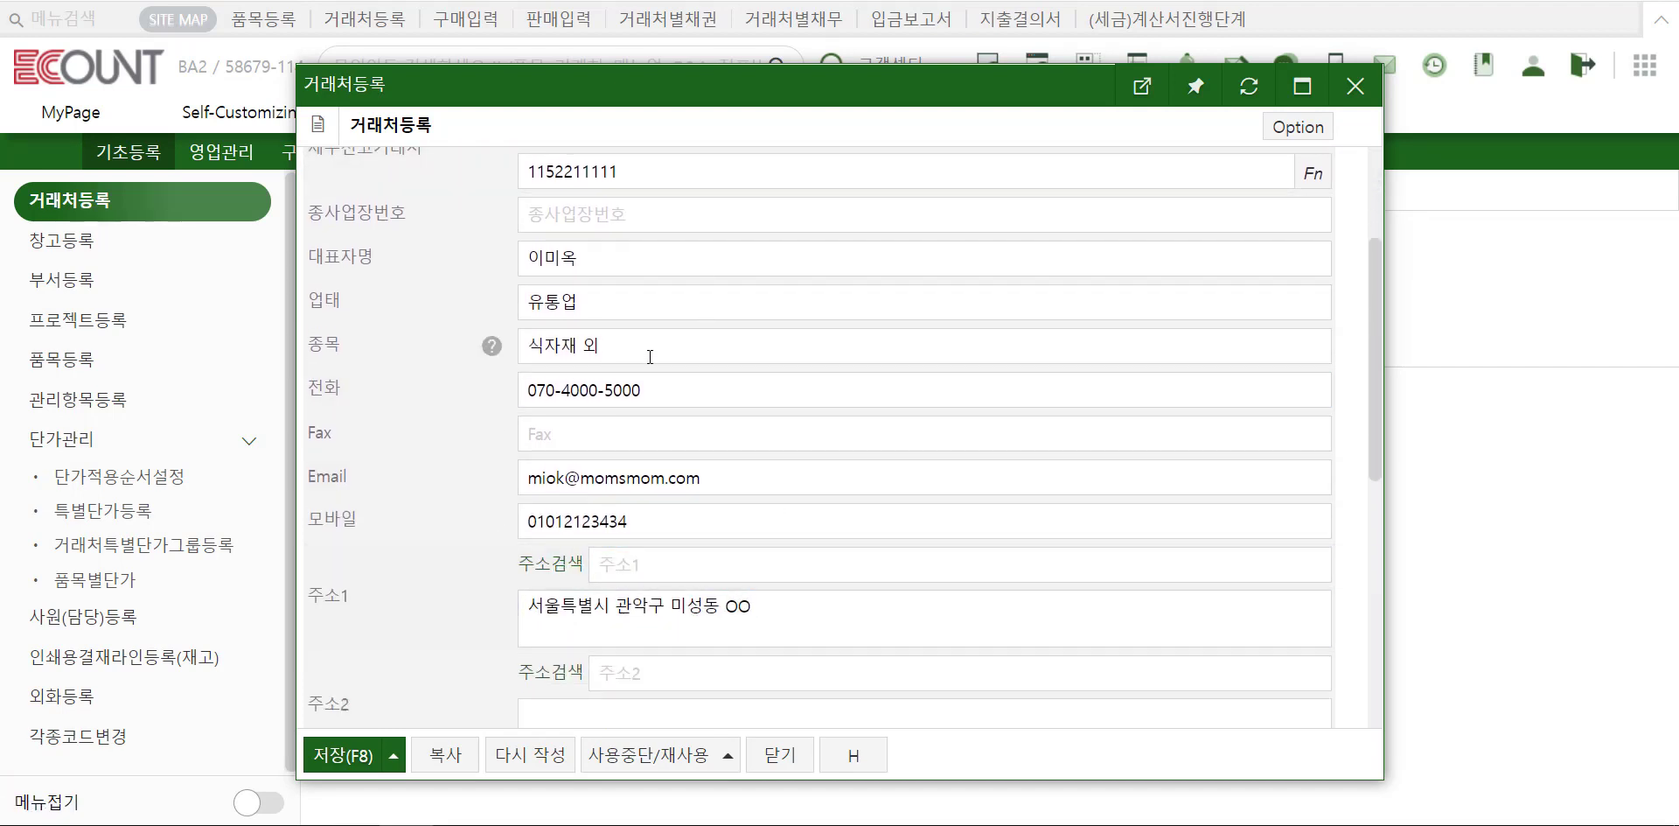
{"action": "left_click", "coordinate": [758, 605]}
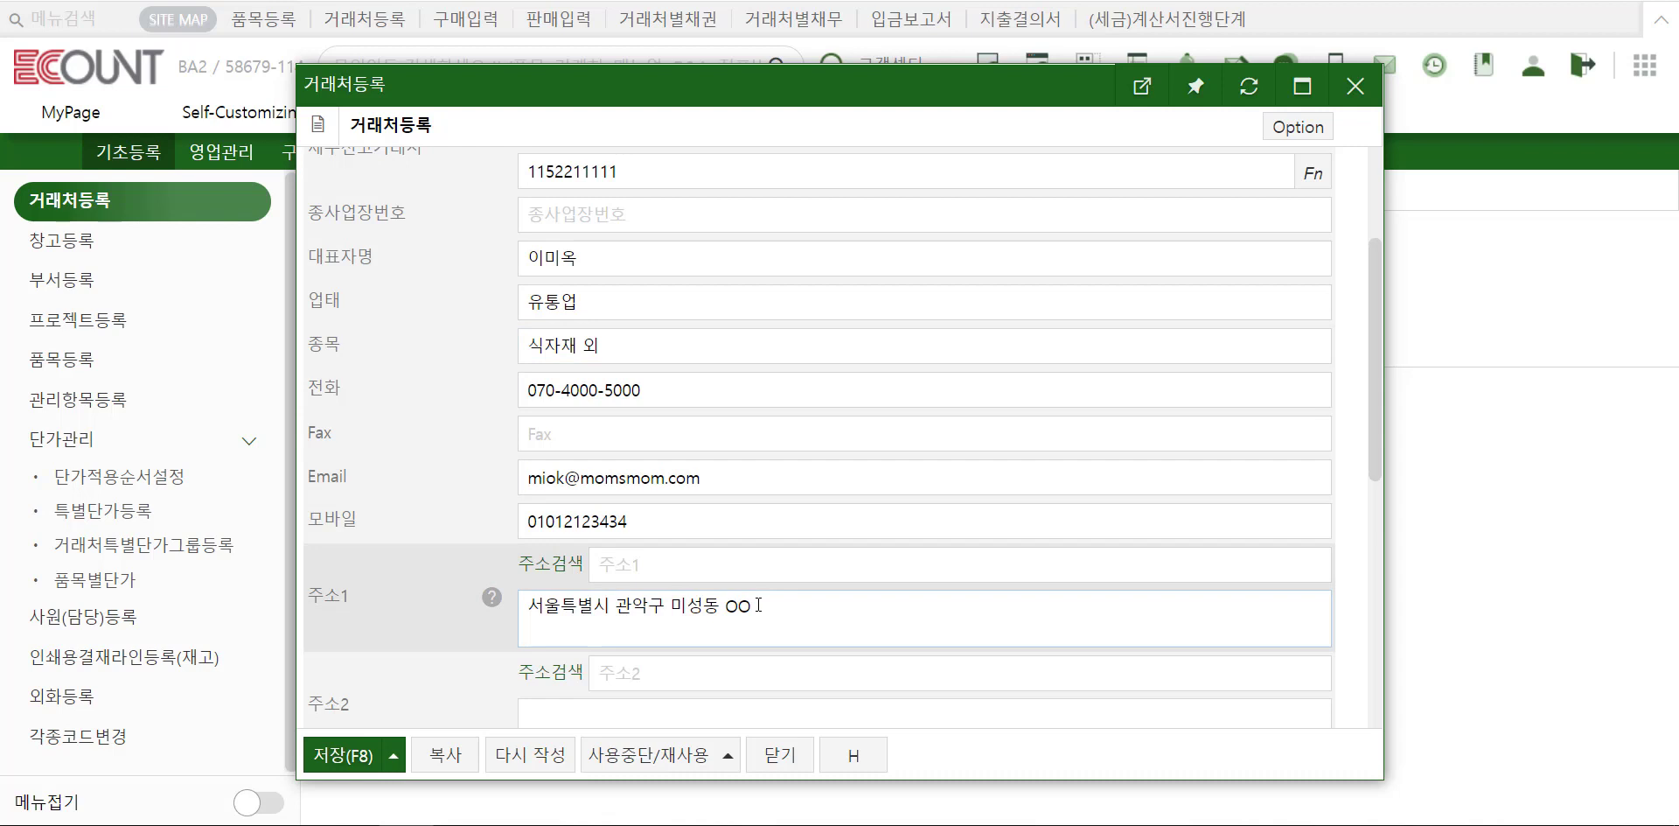
- Return to the shipment entry and assign the fifth employee in the search list as the person in charge
{"action": "key", "text": "ctrl+Tab"}
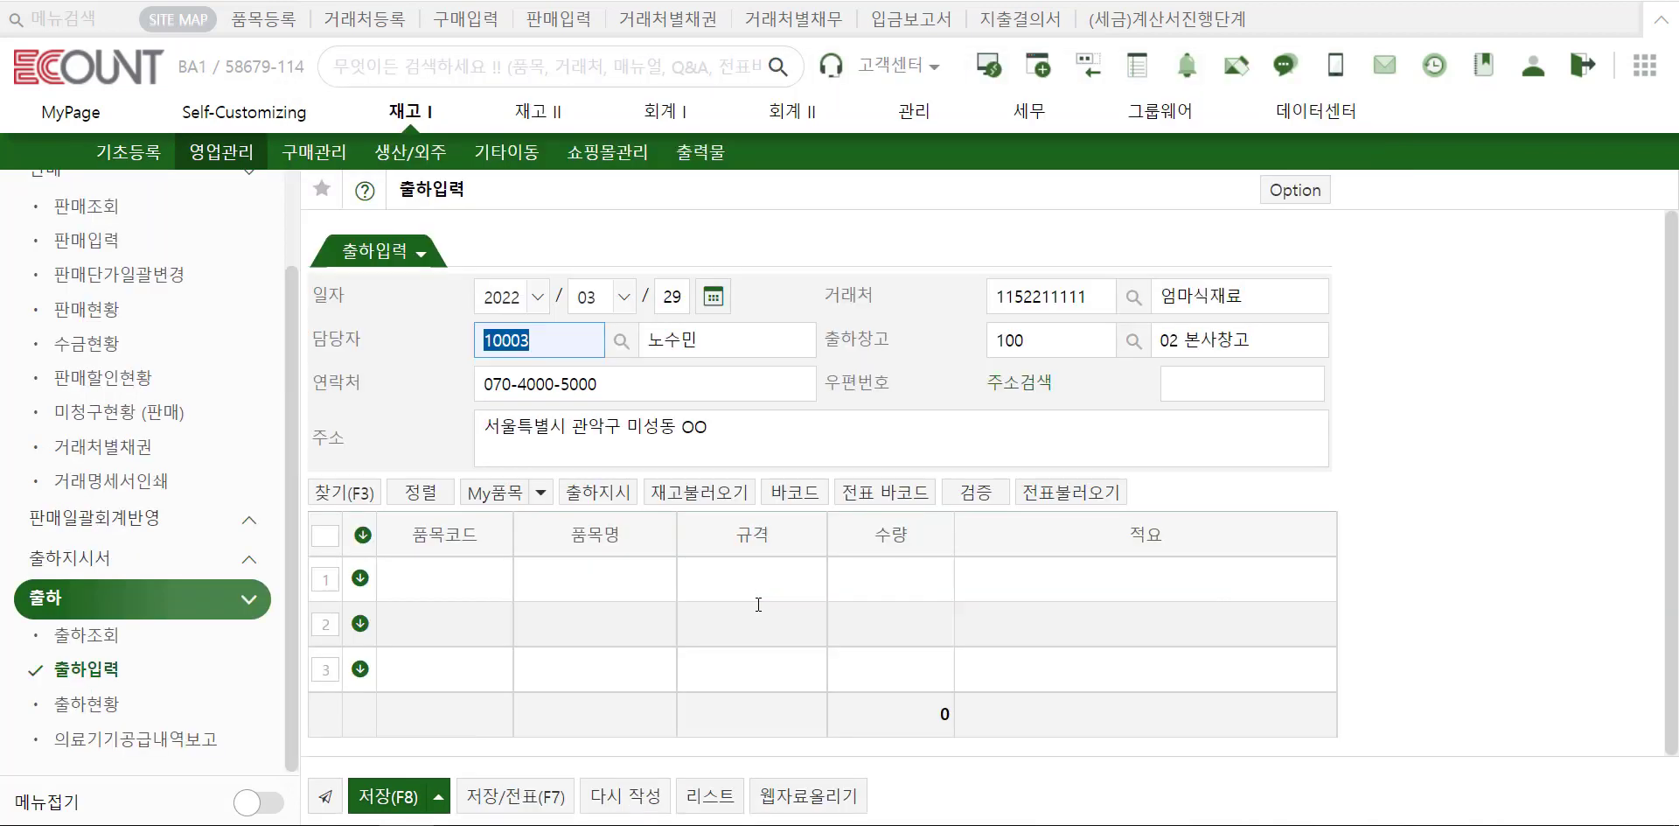
{"action": "left_click", "coordinate": [621, 341]}
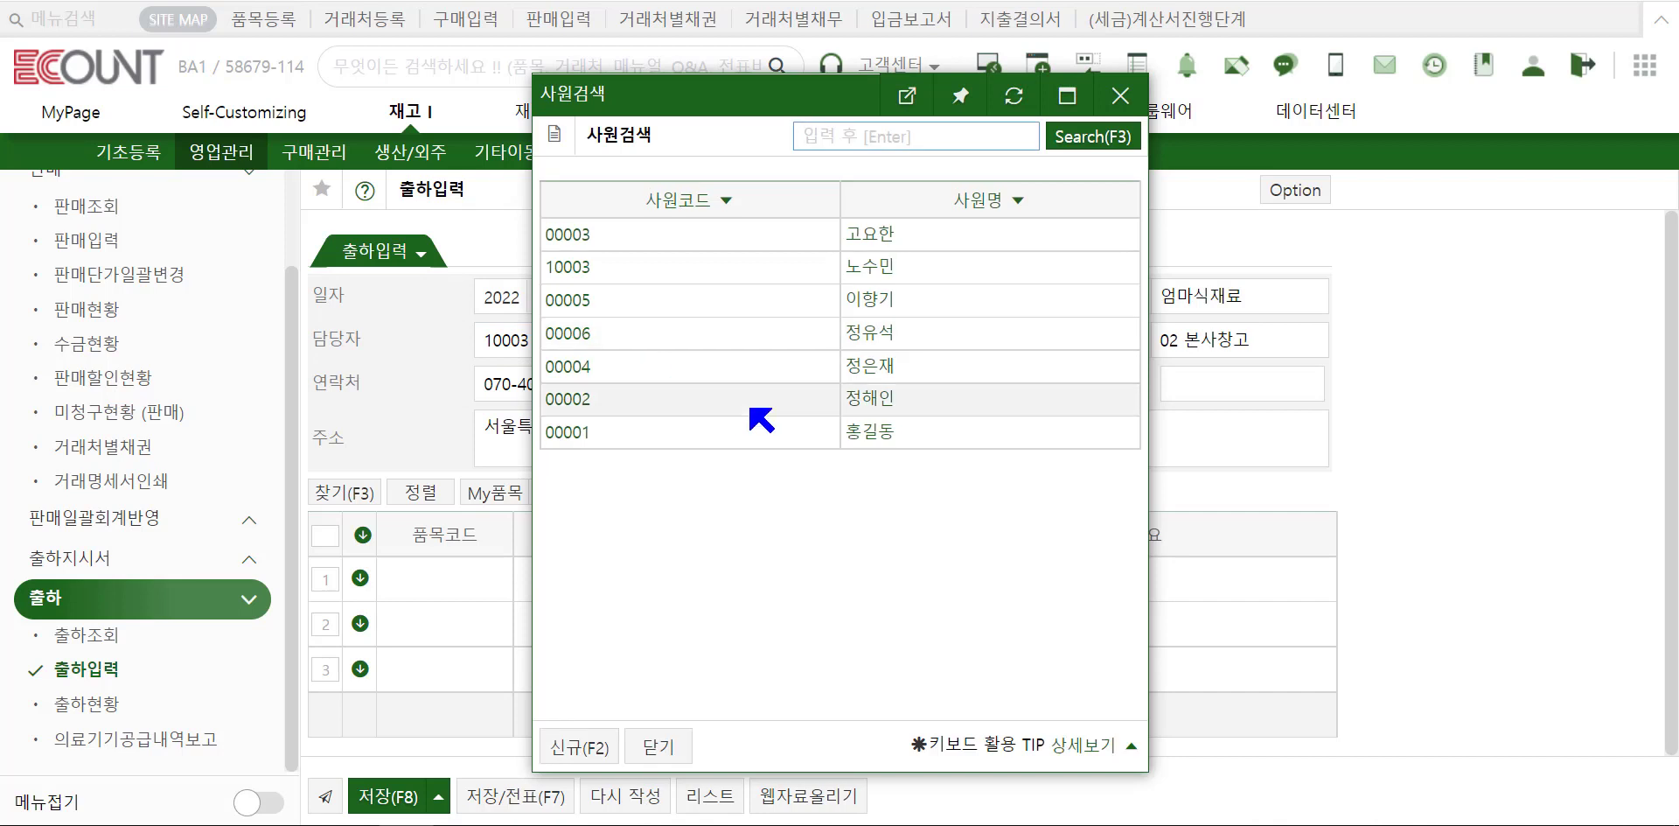
{"action": "left_click", "coordinate": [831, 367]}
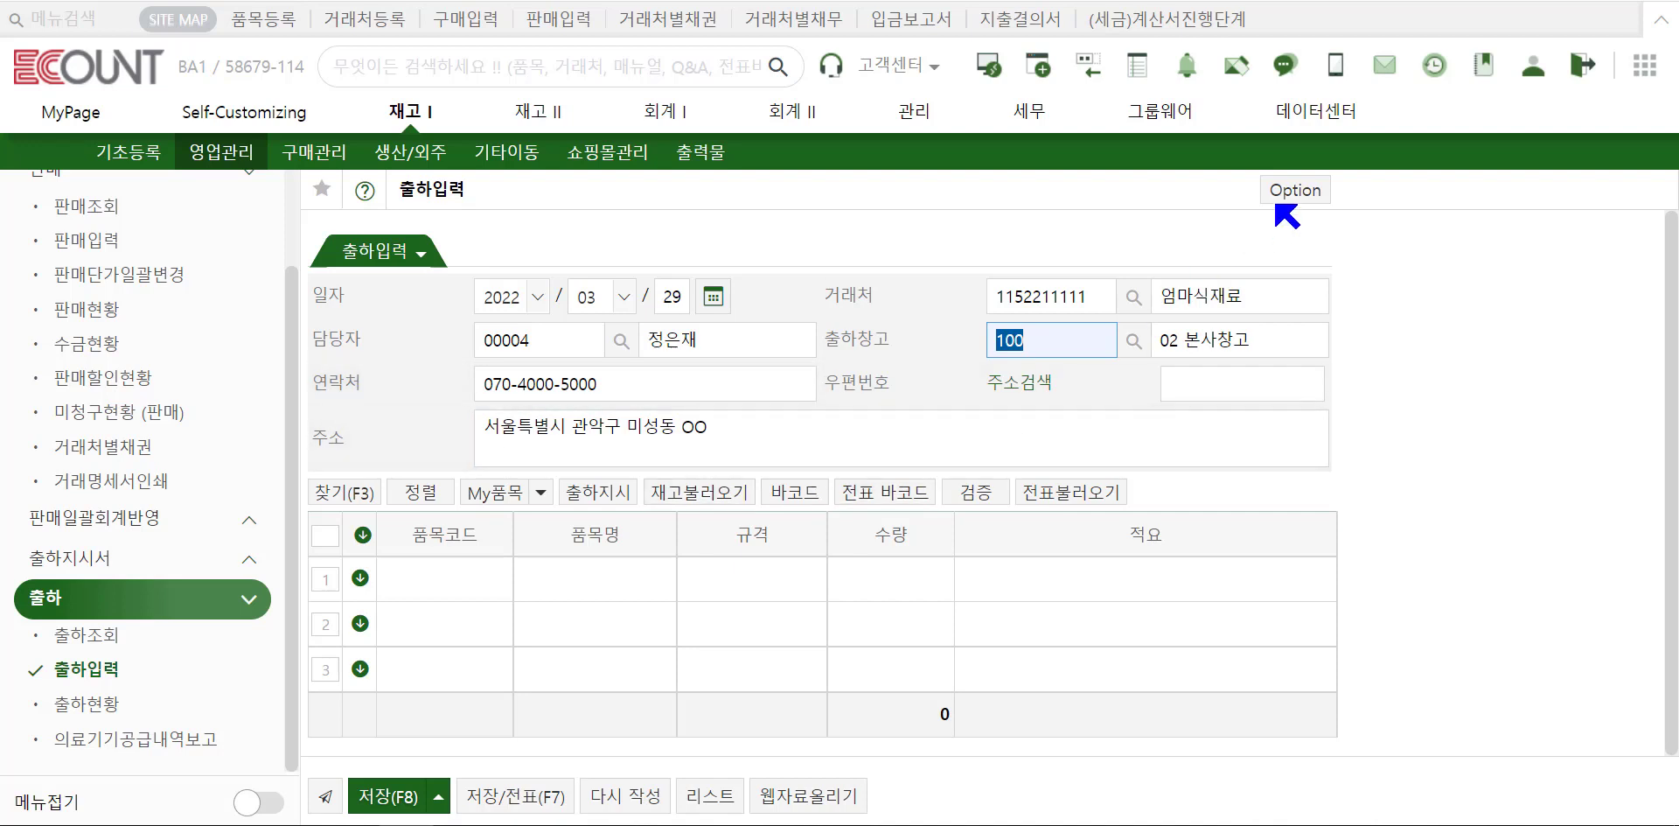
- Open the settings of the default 출하입력 input form and add the 장문형식1 item below the address row
{"action": "left_click", "coordinate": [1293, 191]}
{"action": "mouse_move", "coordinate": [1264, 234]}
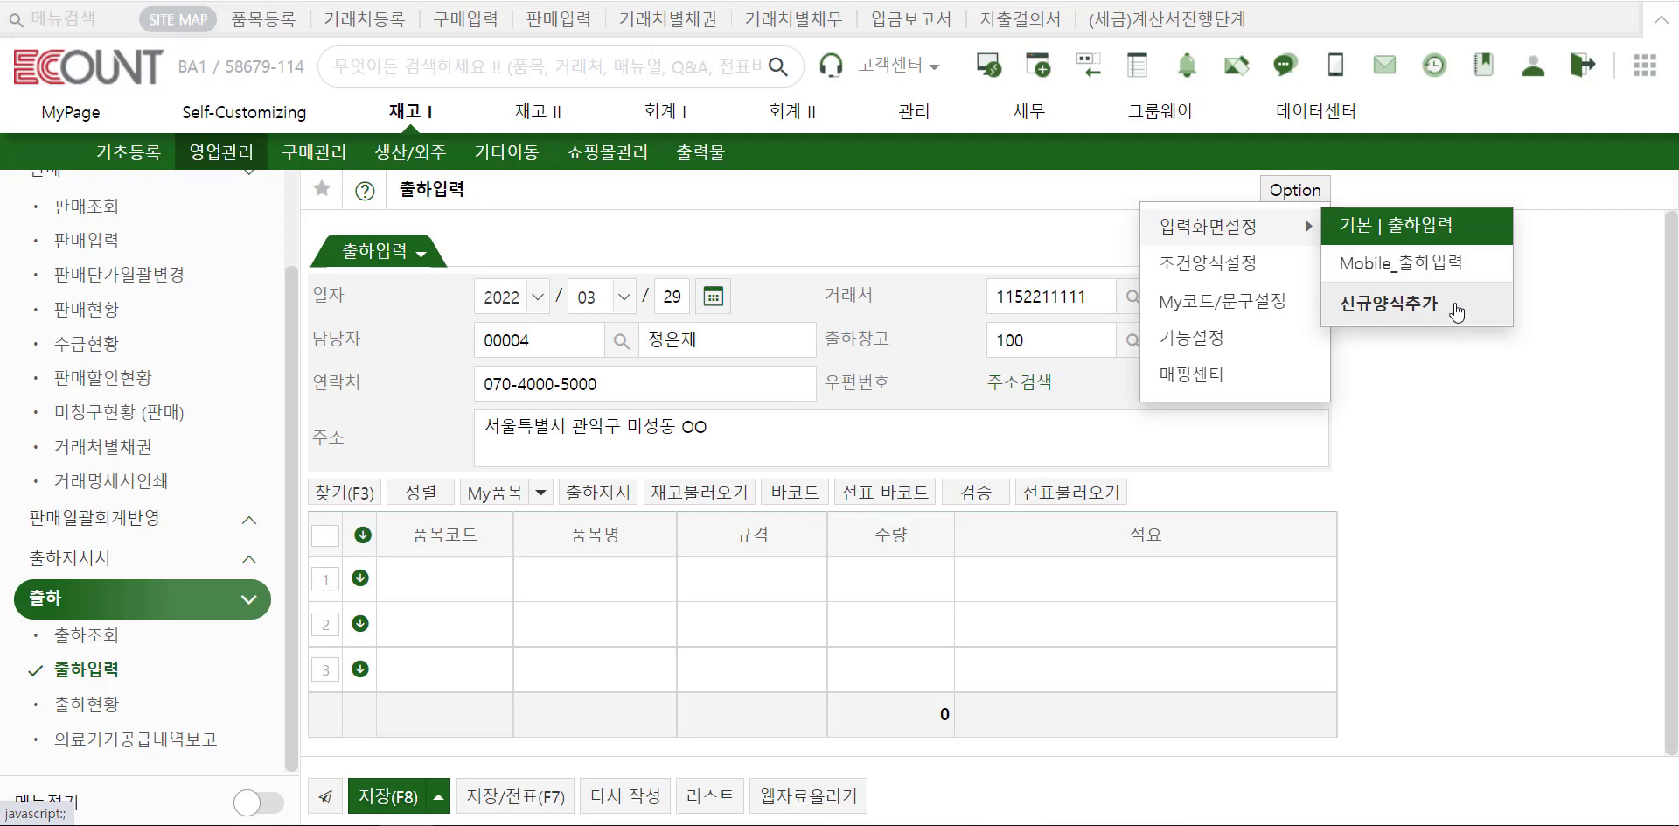
{"action": "left_click", "coordinate": [1418, 232]}
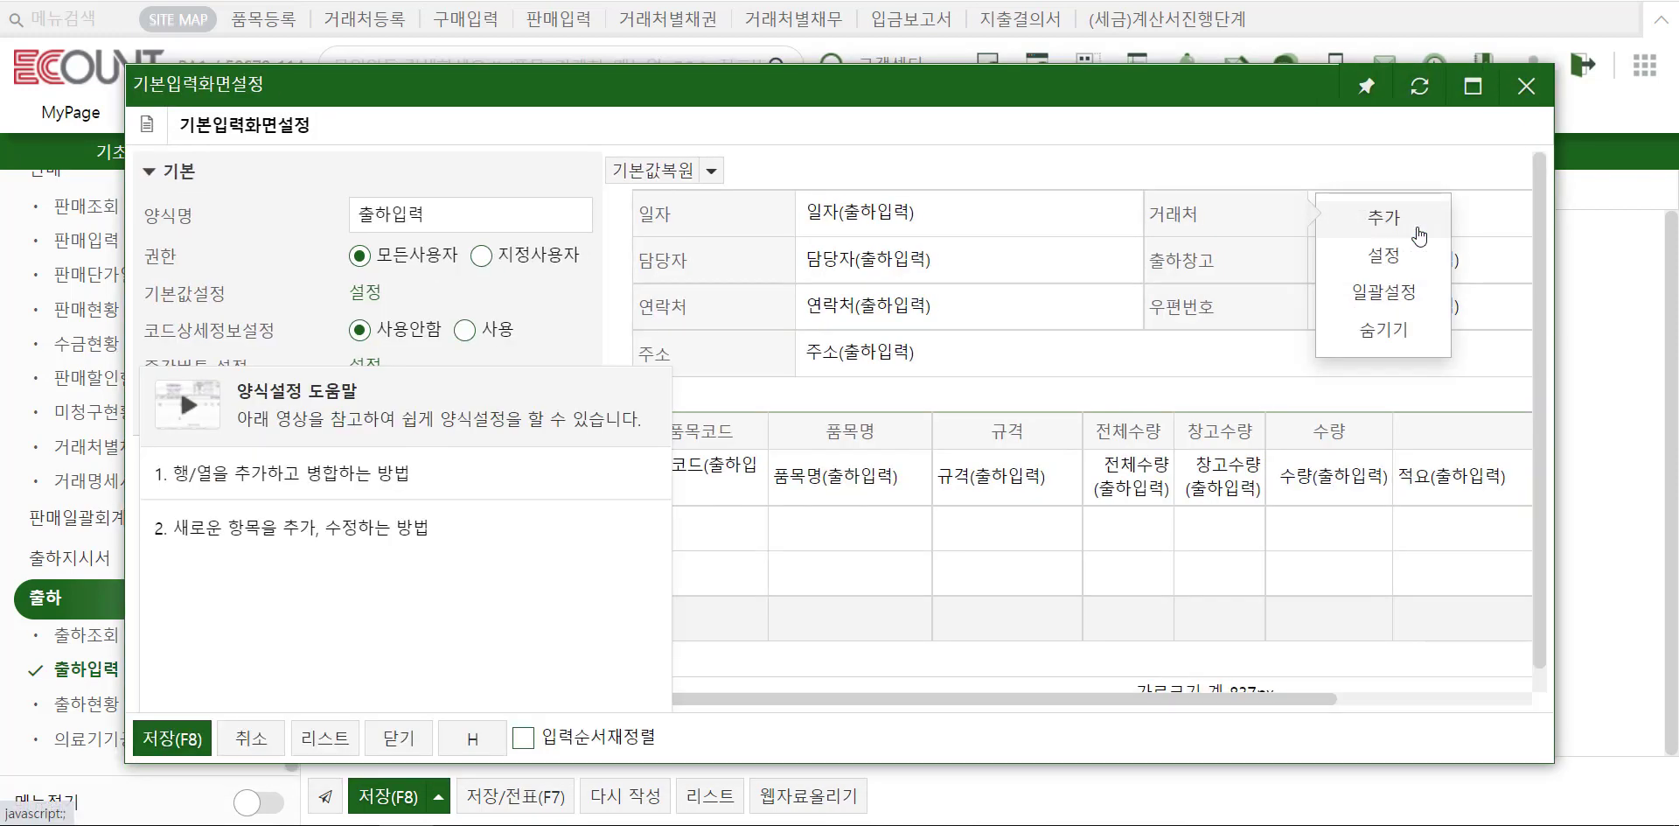
{"action": "mouse_move", "coordinate": [786, 359]}
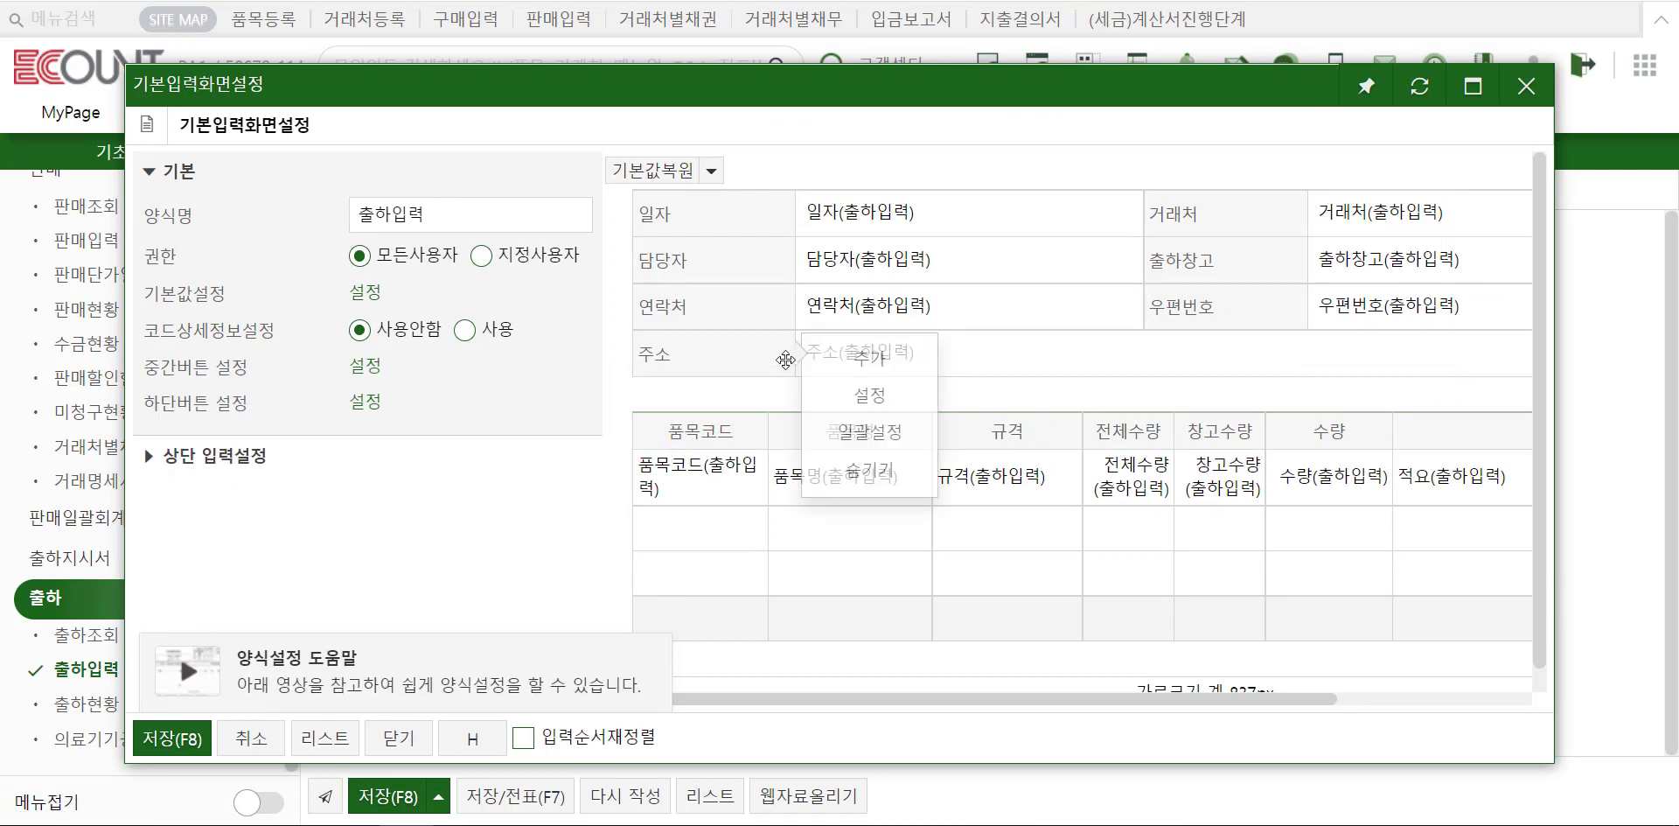
{"action": "left_click", "coordinate": [869, 357]}
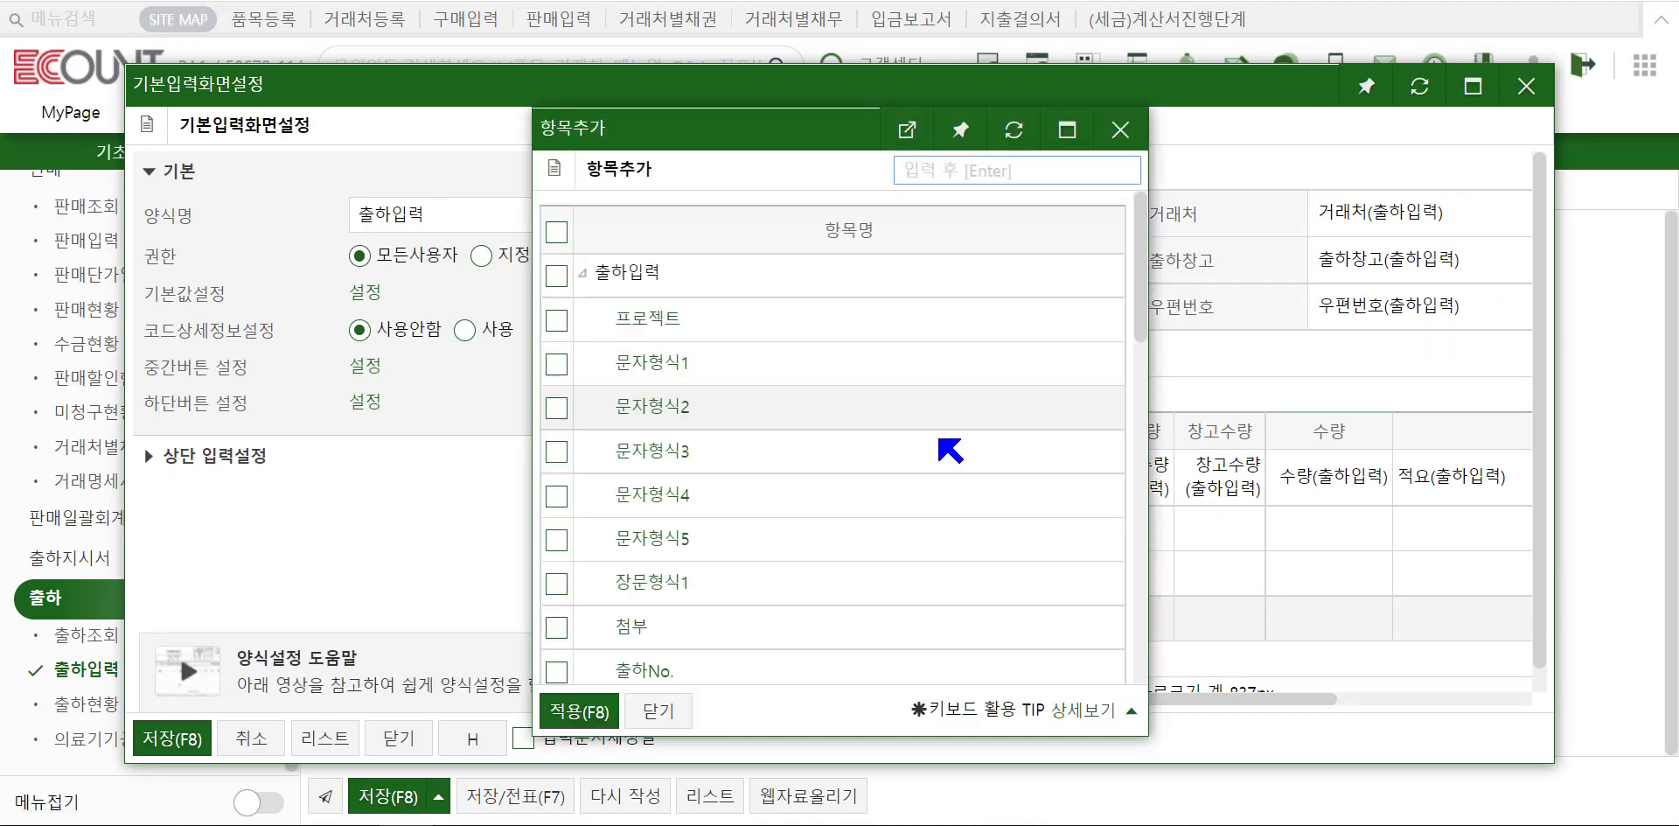
{"action": "scroll", "coordinate": [958, 582], "scroll_direction": "down", "scroll_amount": 5}
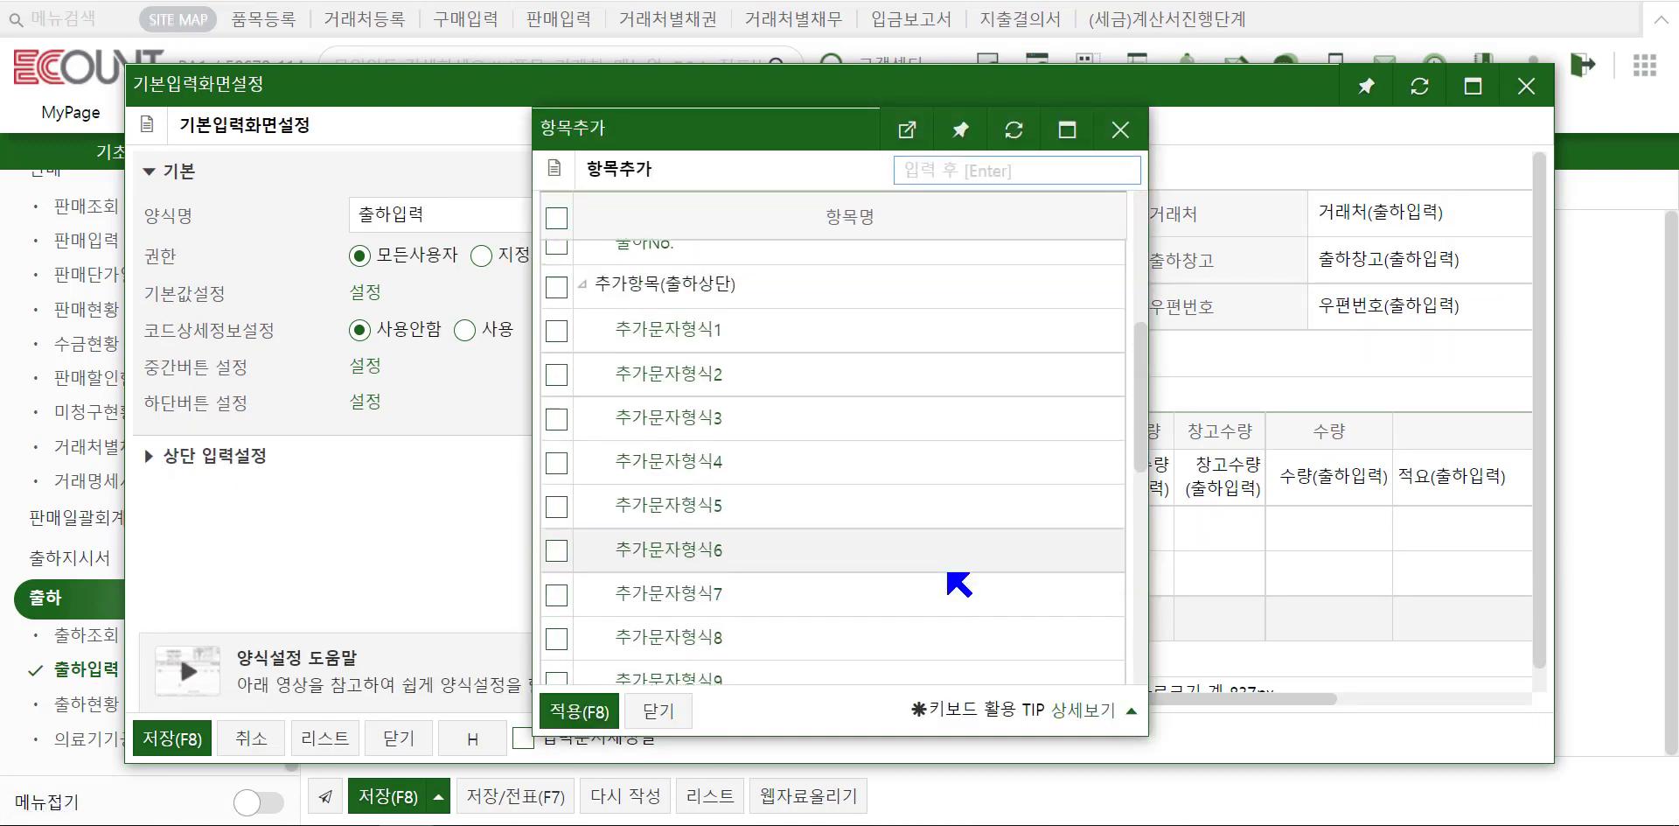
{"action": "scroll", "coordinate": [958, 584], "scroll_direction": "up", "scroll_amount": 5}
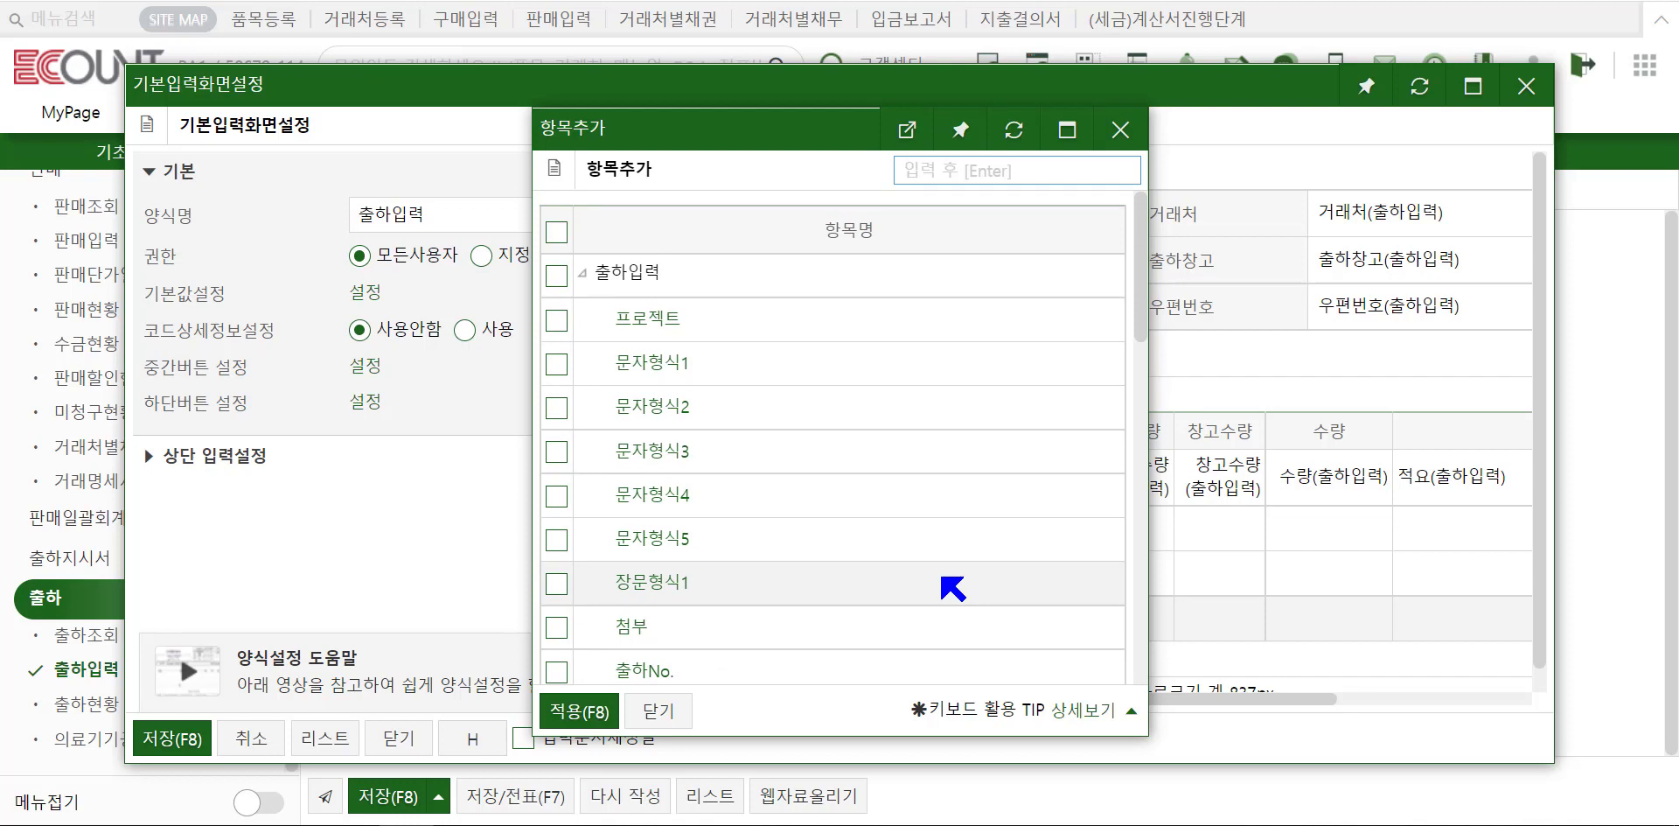
{"action": "left_click", "coordinate": [678, 581]}
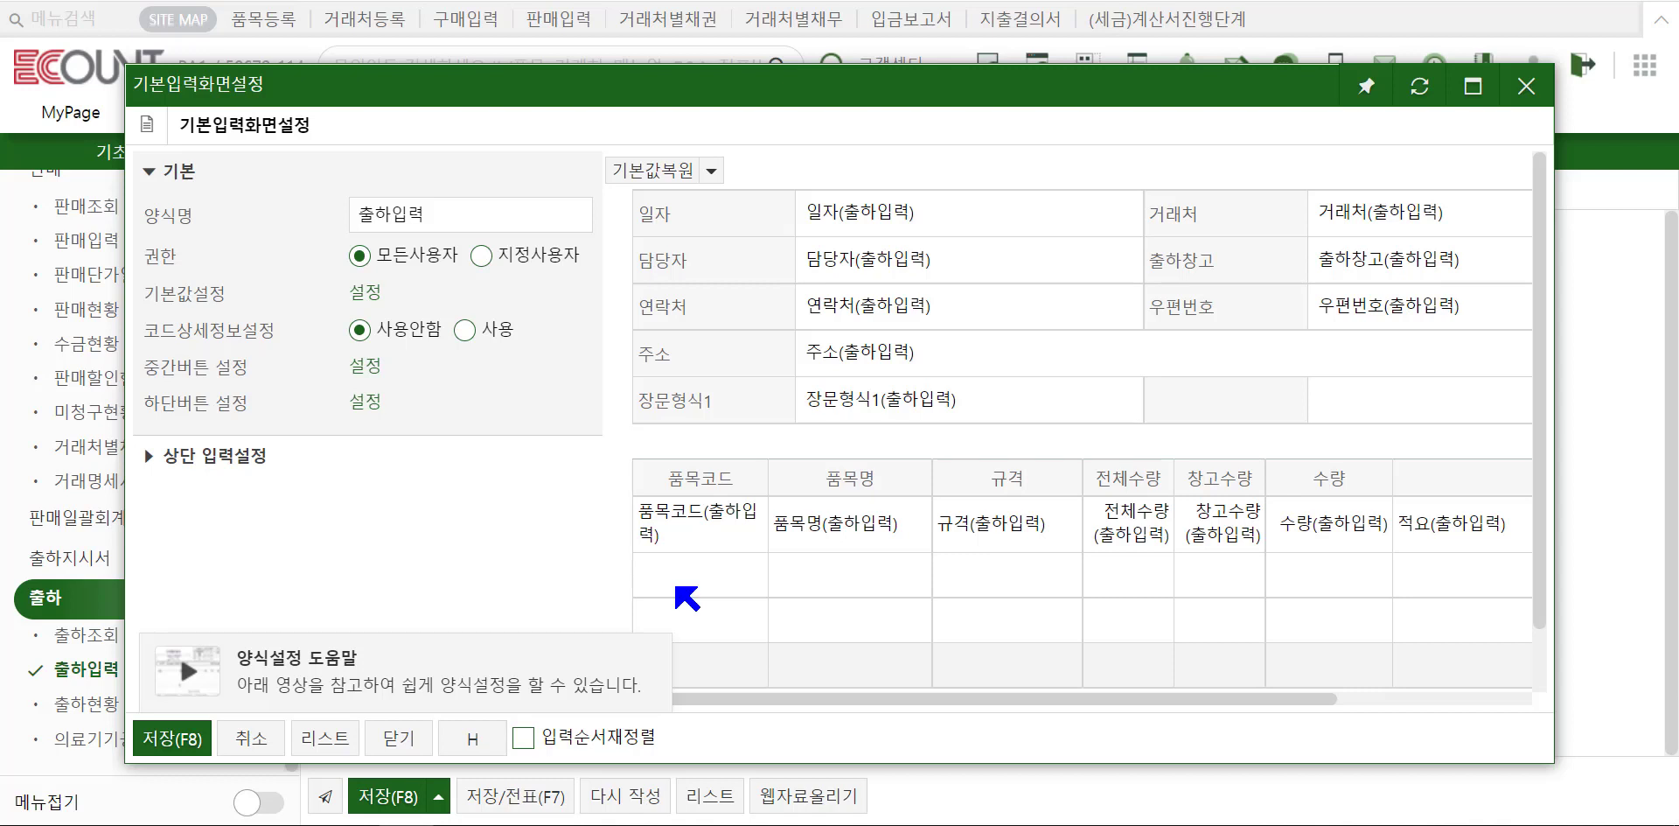
- Set the display name of 장문형식1 to 주의사항 and save the input form settings, accepting the loss of unsaved data
{"action": "left_click", "coordinate": [803, 400]}
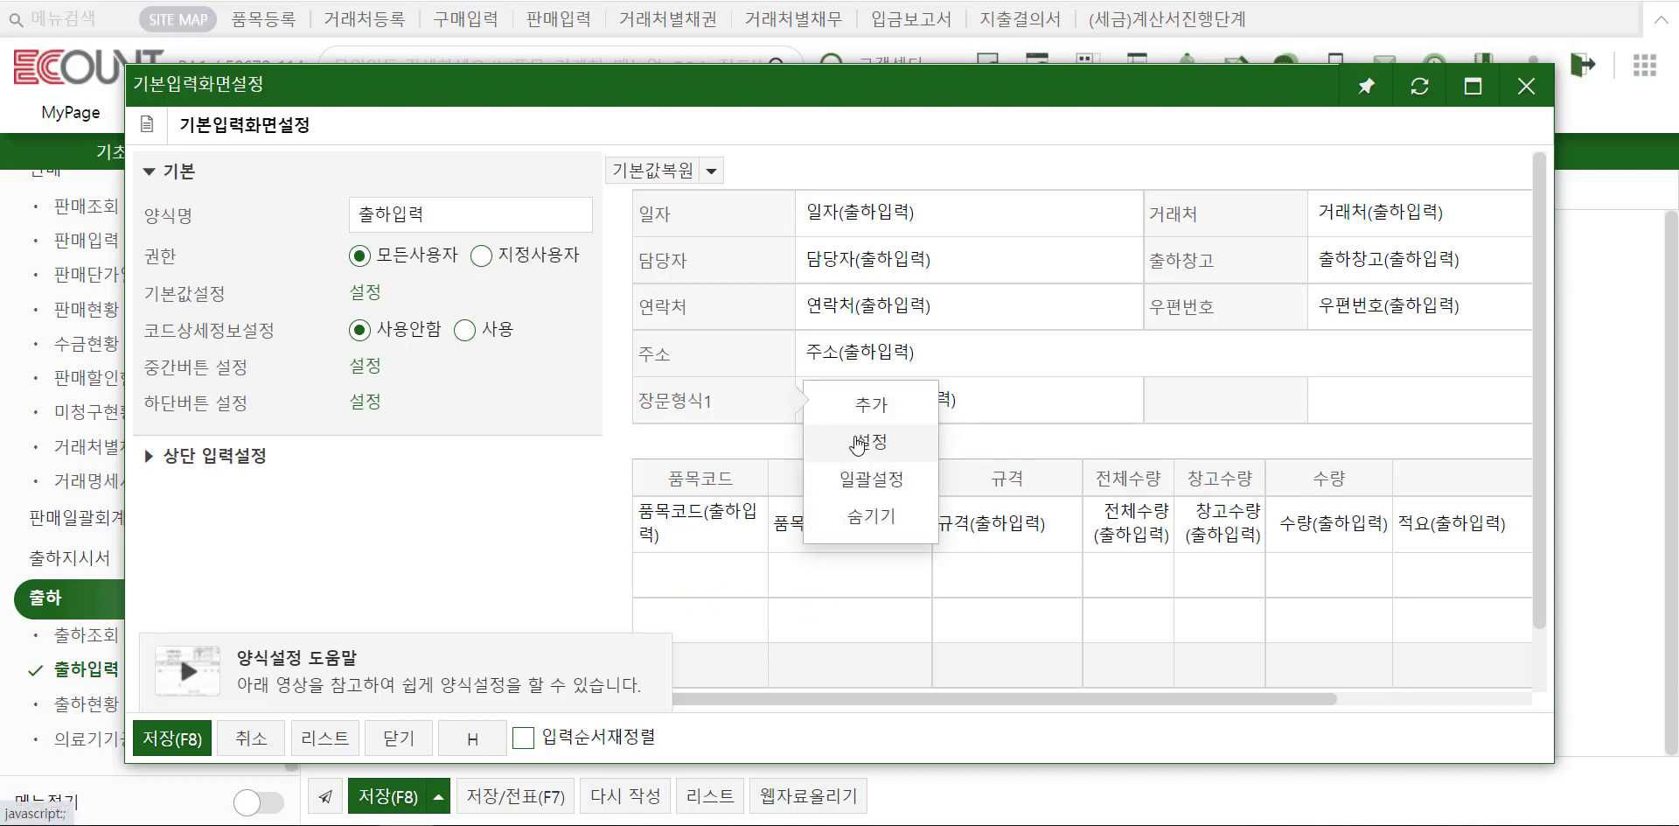
{"action": "left_click", "coordinate": [862, 442]}
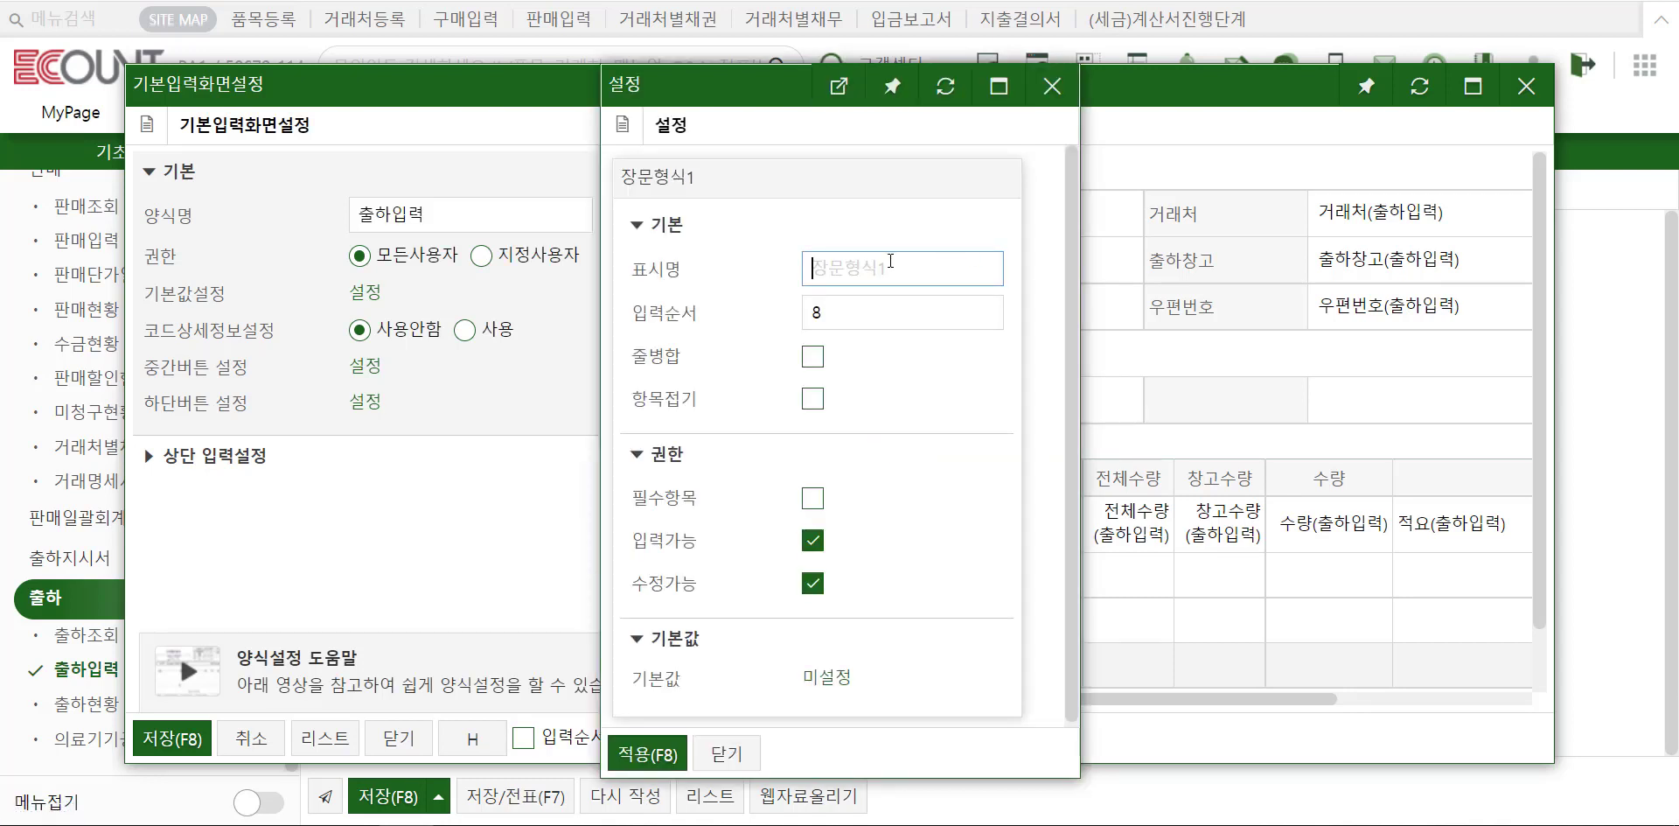
{"action": "type", "text": "주의사항"}
{"action": "left_click", "coordinate": [647, 754]}
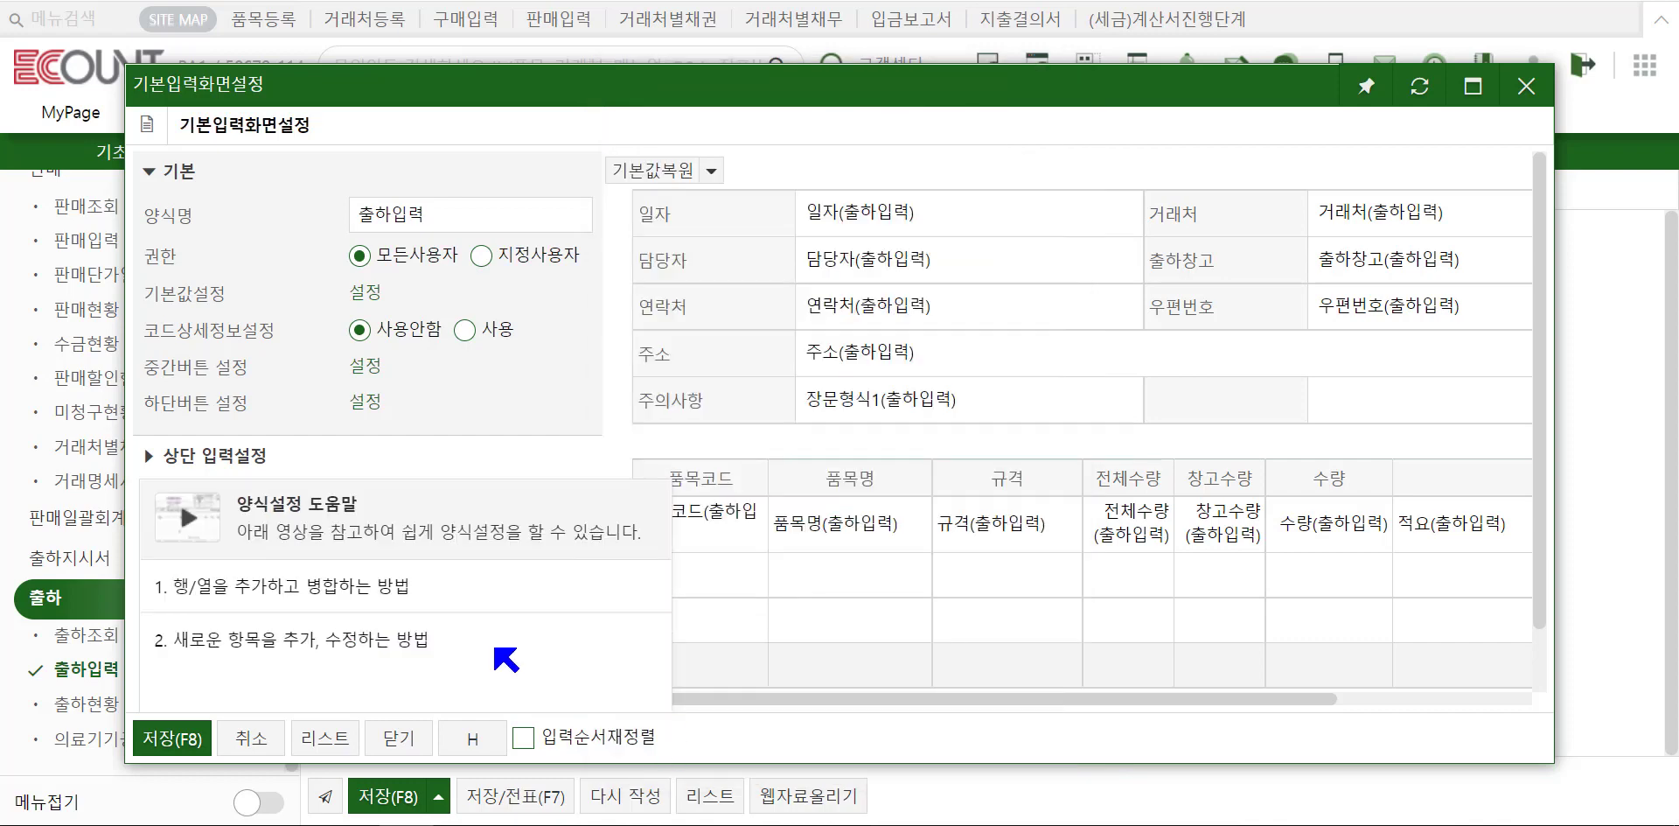
{"action": "left_click", "coordinate": [186, 739]}
{"action": "left_click", "coordinate": [549, 623]}
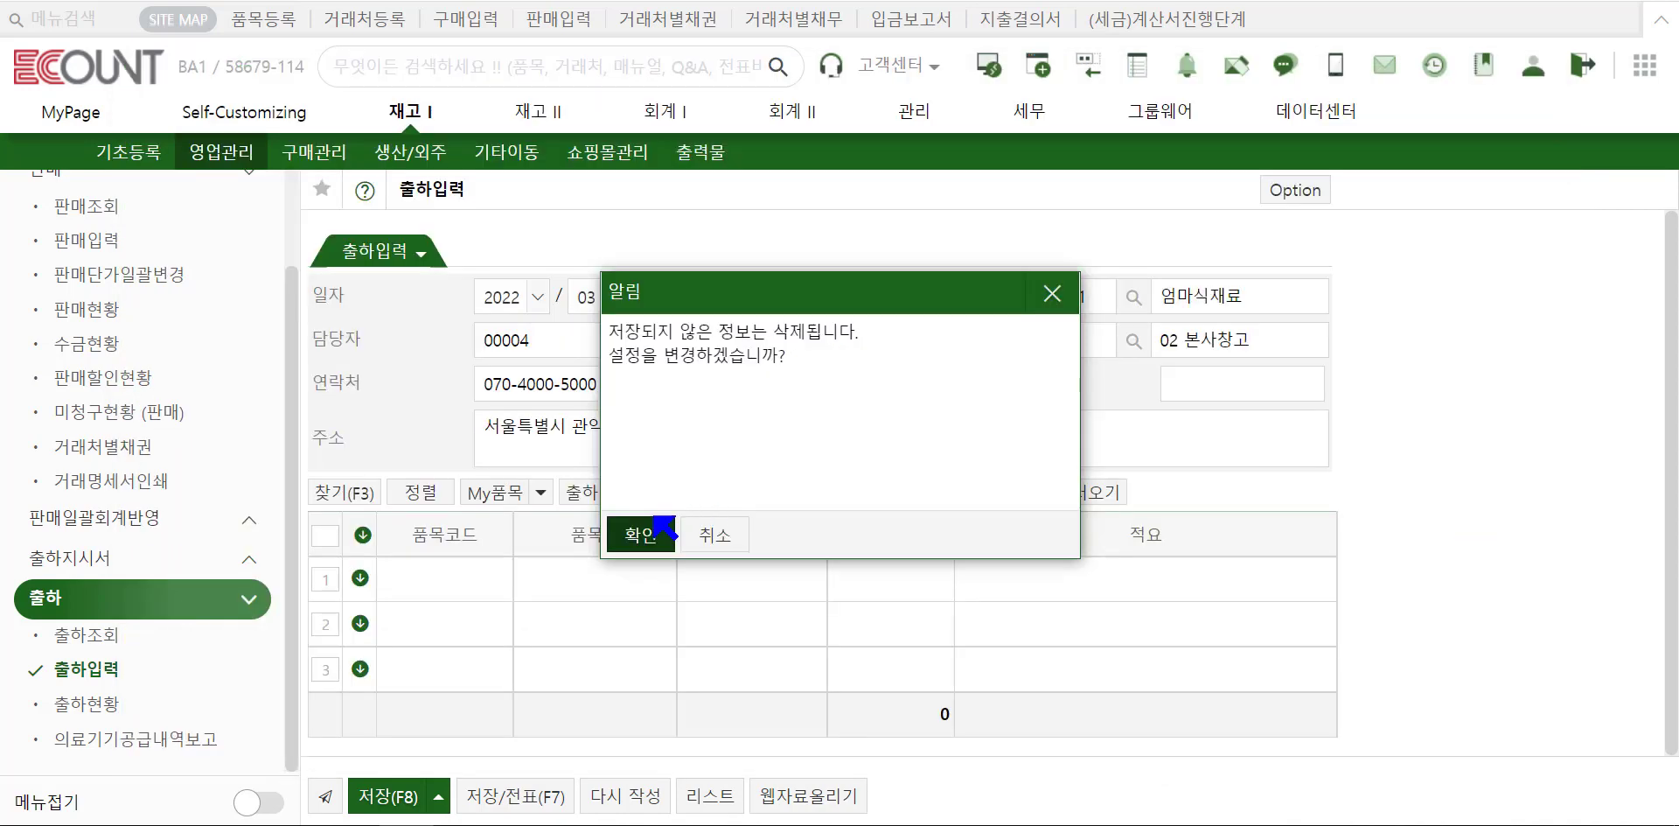
{"action": "left_click", "coordinate": [647, 535]}
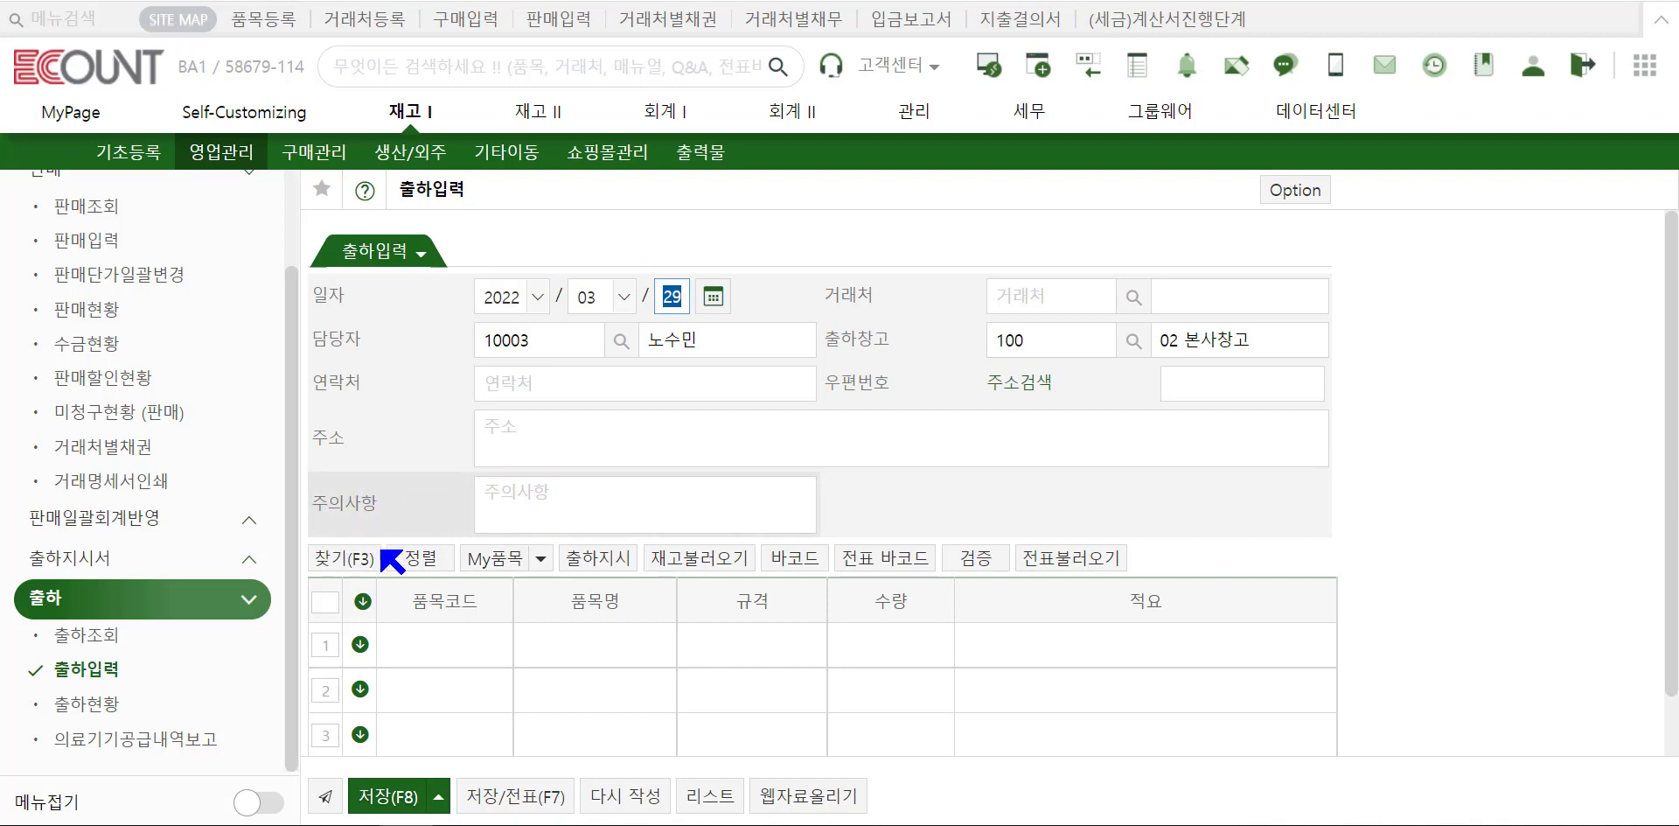
- Fill in 엄마식재료 as the customer and enter 유리병. 깨짐주의 in the 주의사항 field
{"action": "left_click", "coordinate": [568, 512]}
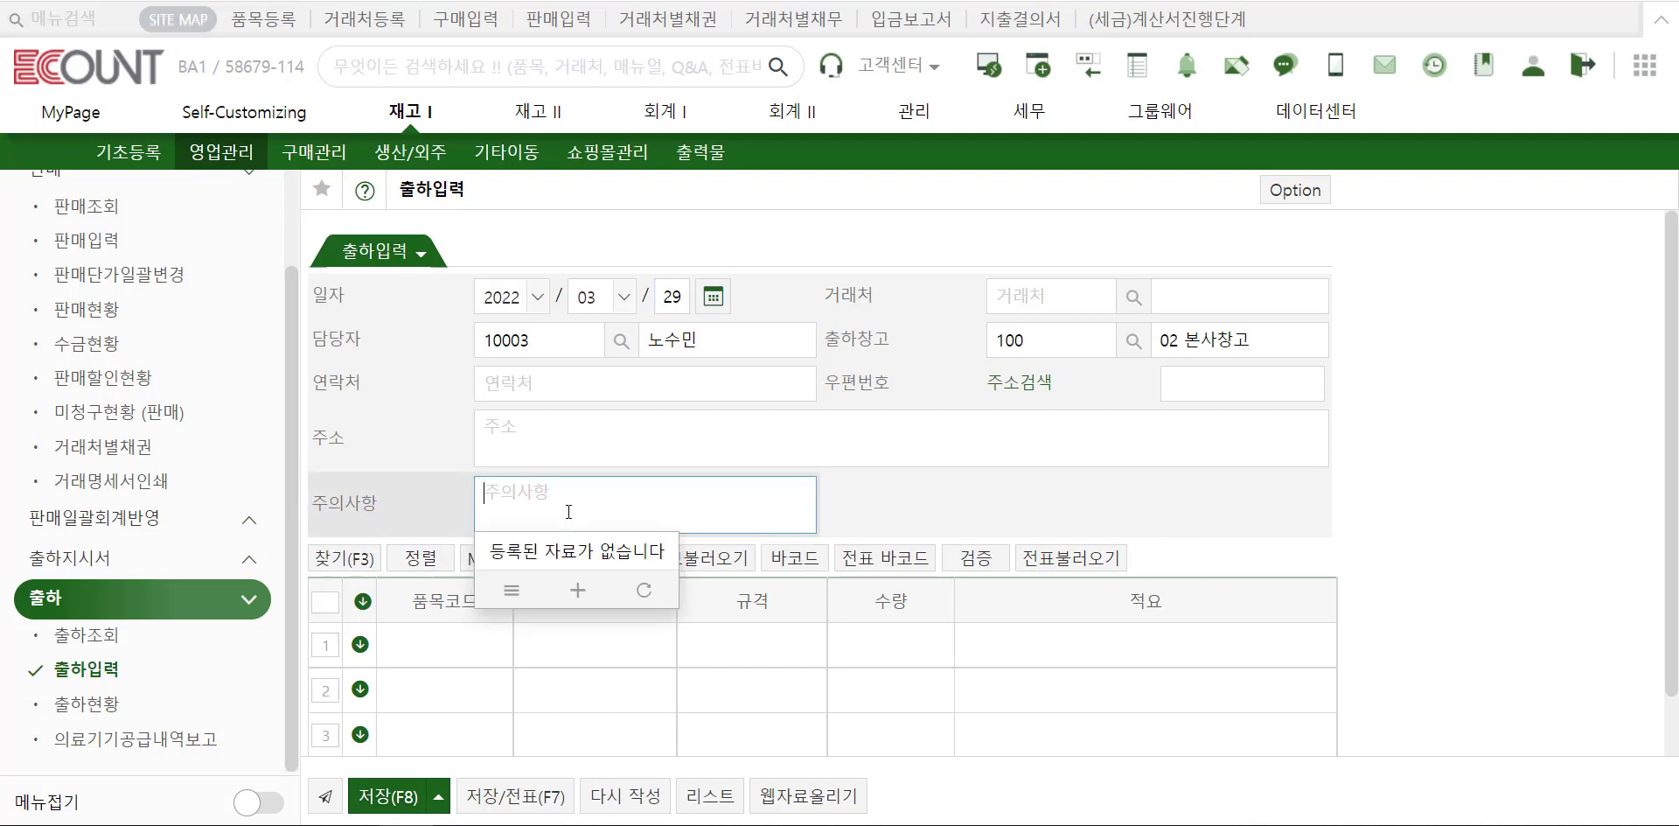
{"action": "key", "text": "Escape"}
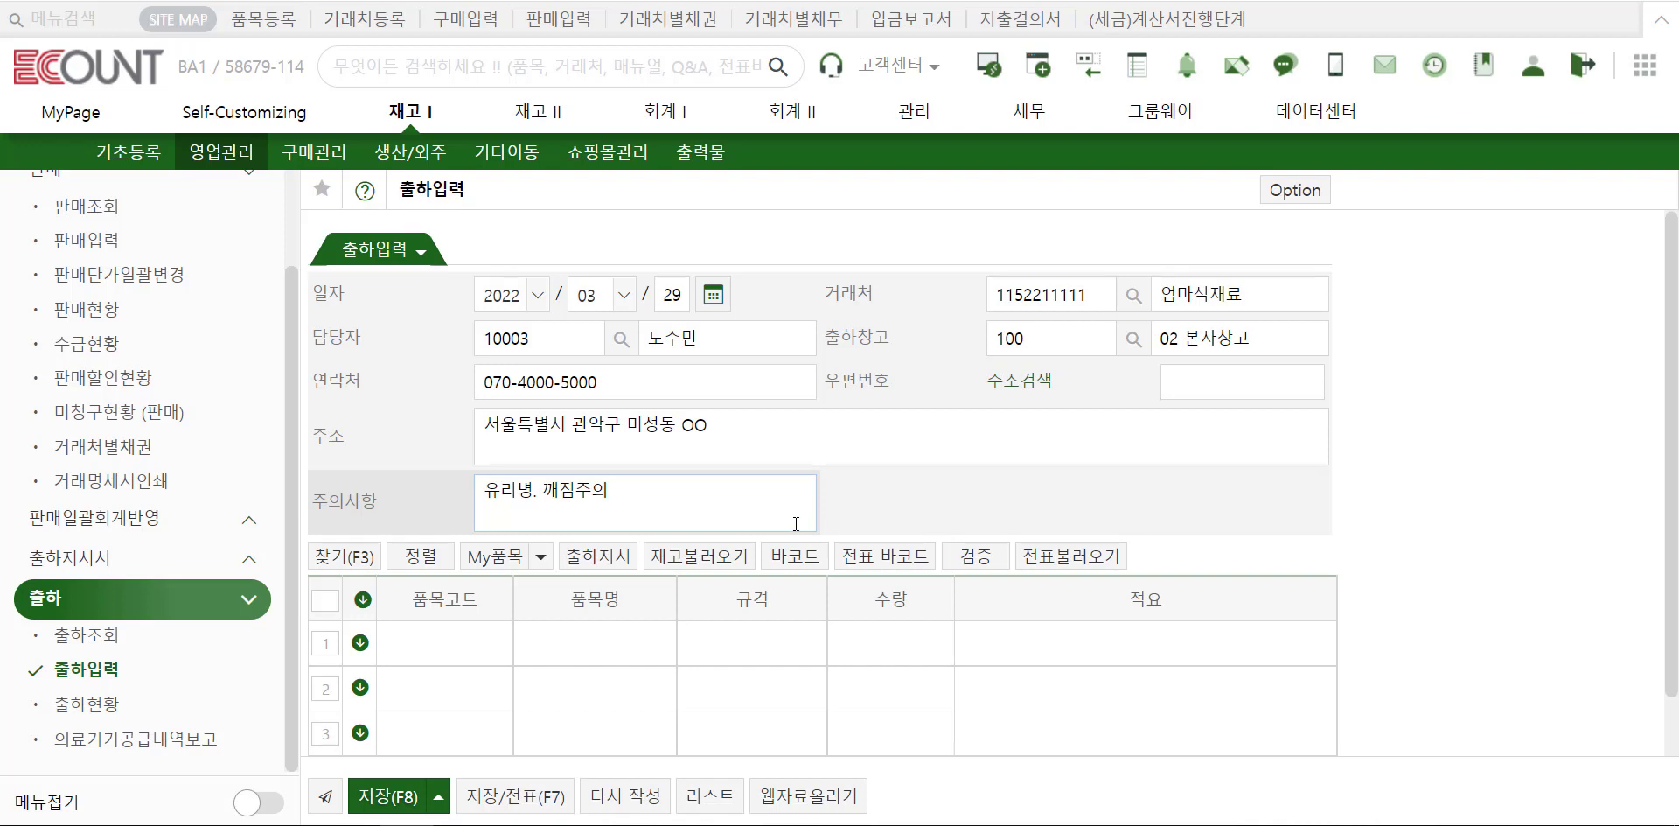
- List all items in the item search for the first shipment line, including discontinued ones
{"action": "scroll", "coordinate": [796, 523], "scroll_direction": "down", "scroll_amount": 1}
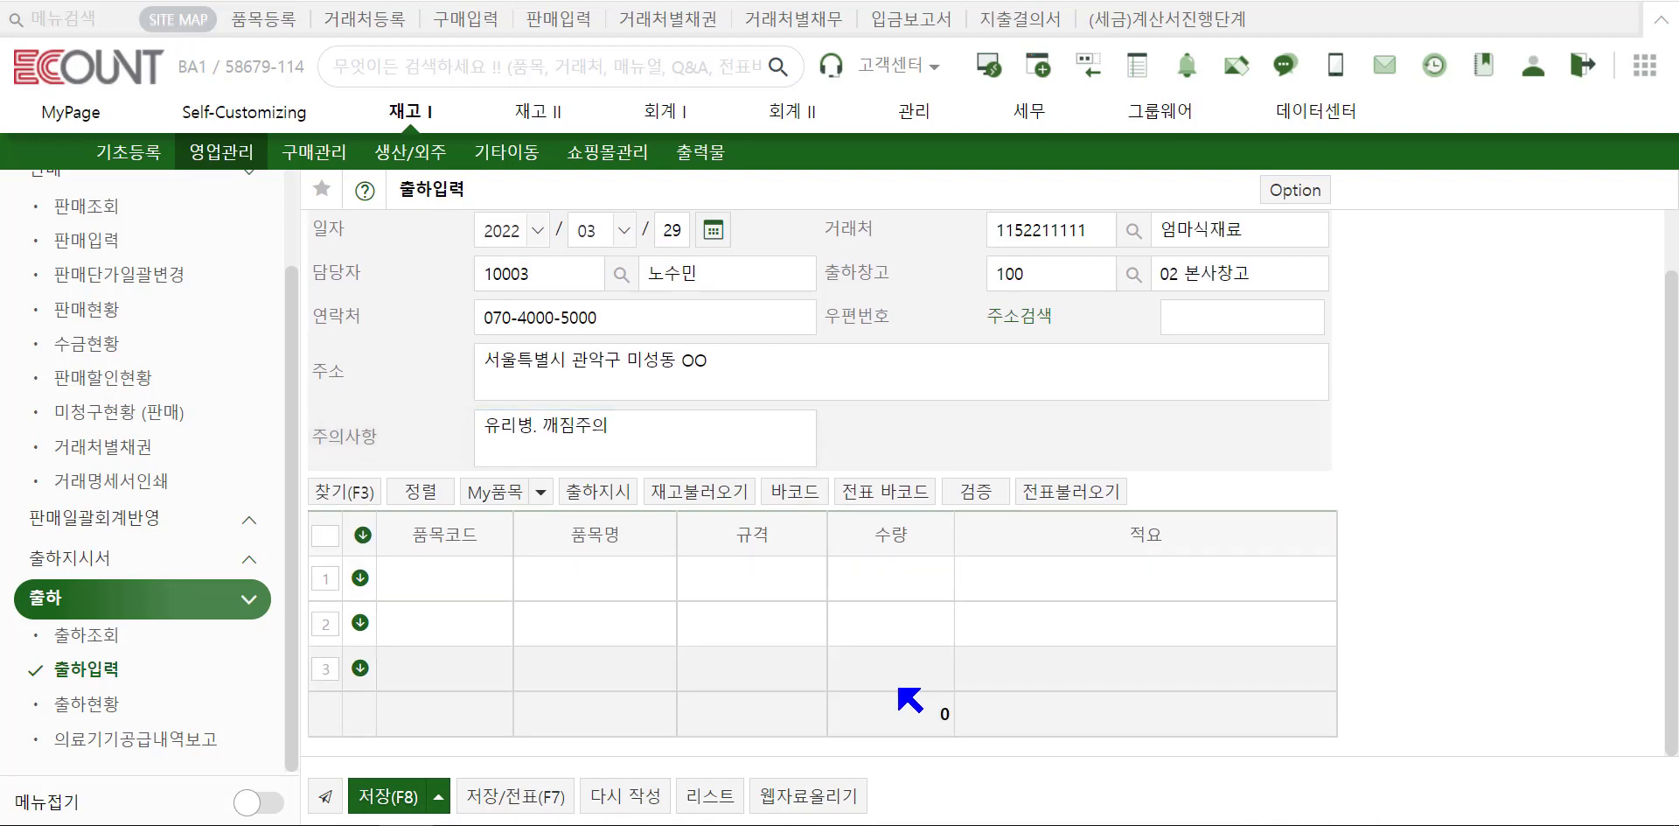
{"action": "left_click", "coordinate": [479, 579]}
{"action": "double_click", "coordinate": [472, 572]}
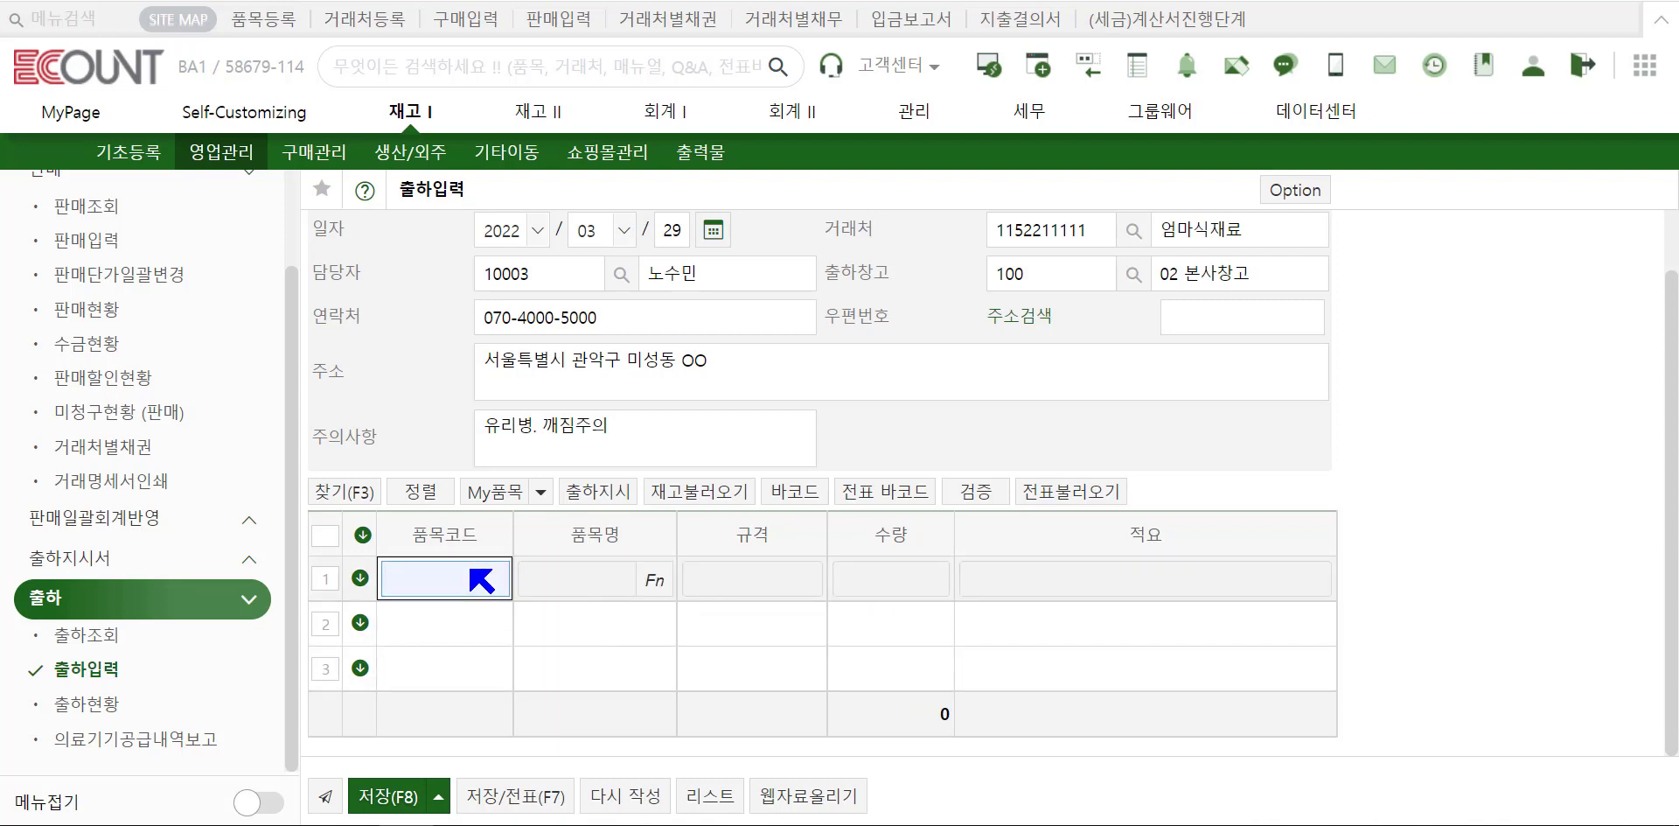
{"action": "double_click", "coordinate": [471, 571]}
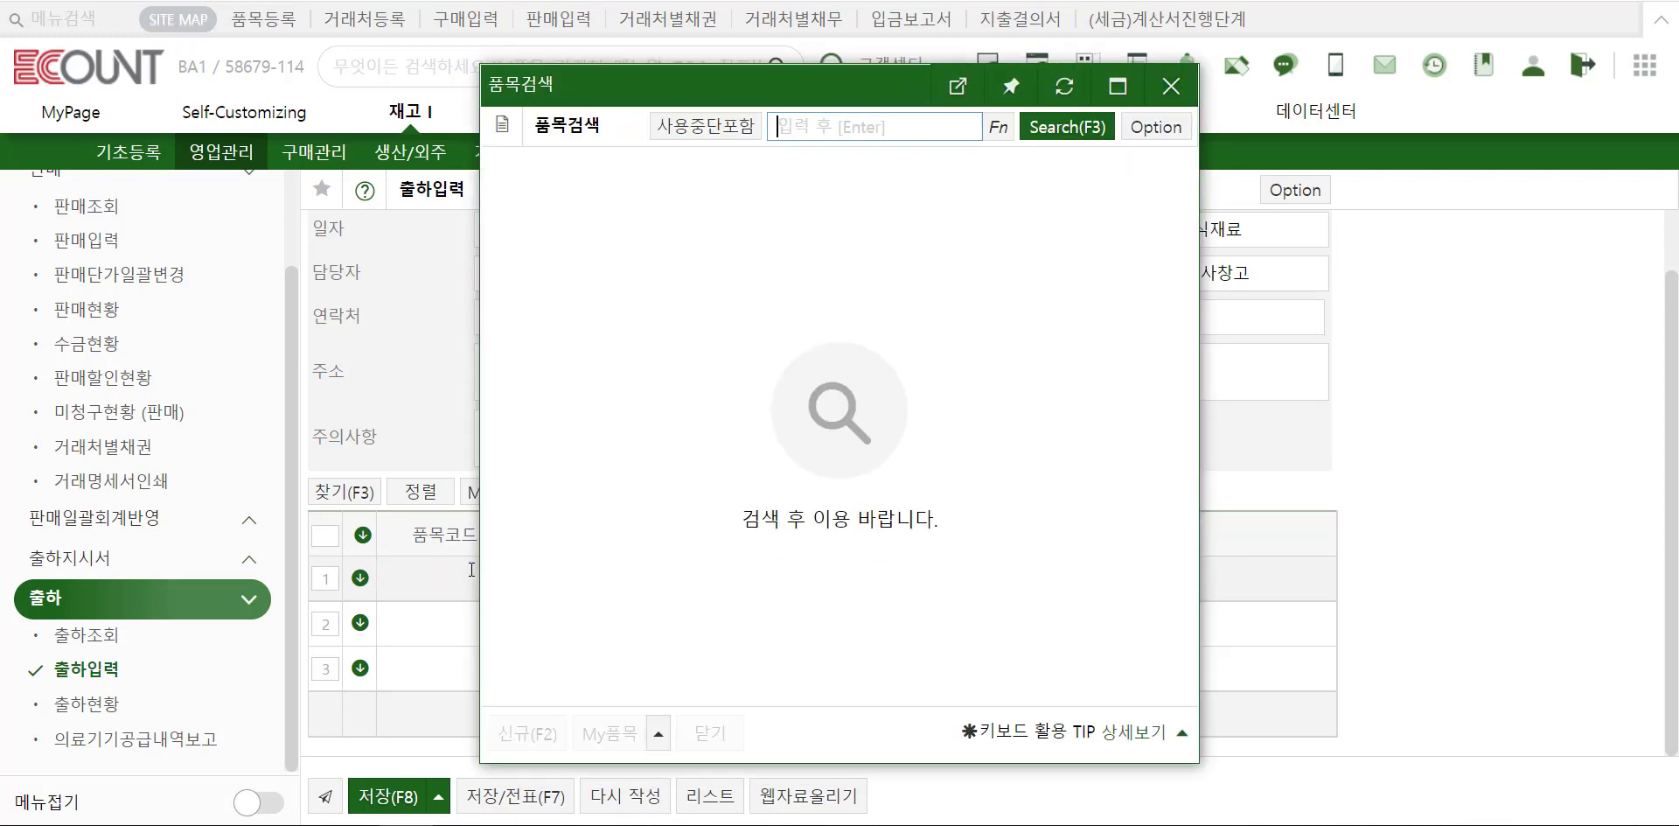
{"action": "key", "text": "Return"}
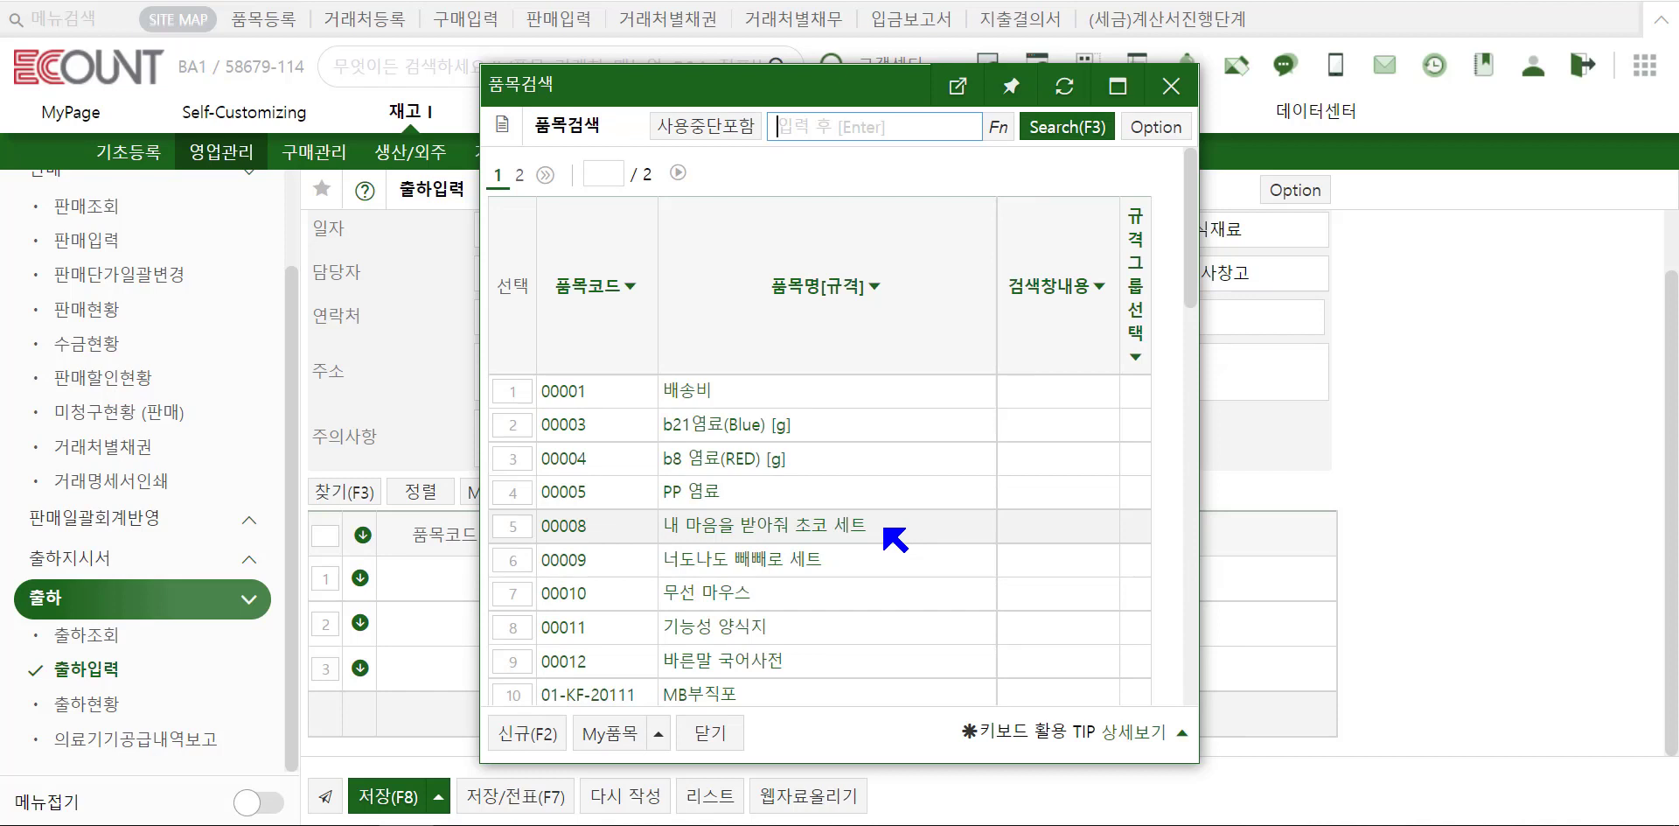
{"action": "left_click", "coordinate": [1154, 128]}
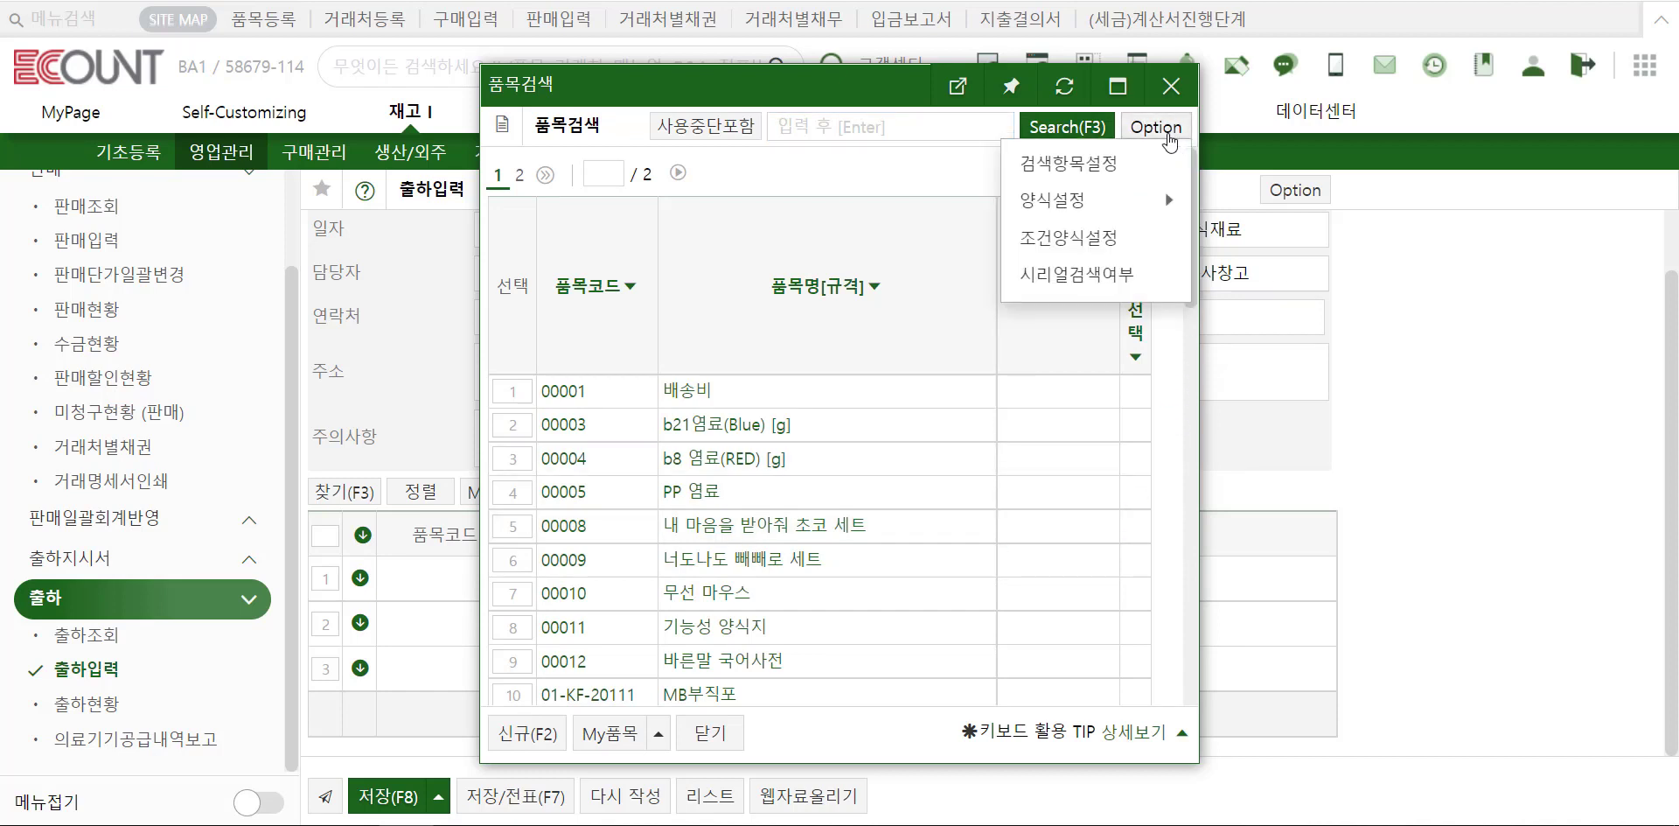
{"action": "mouse_move", "coordinate": [1129, 204]}
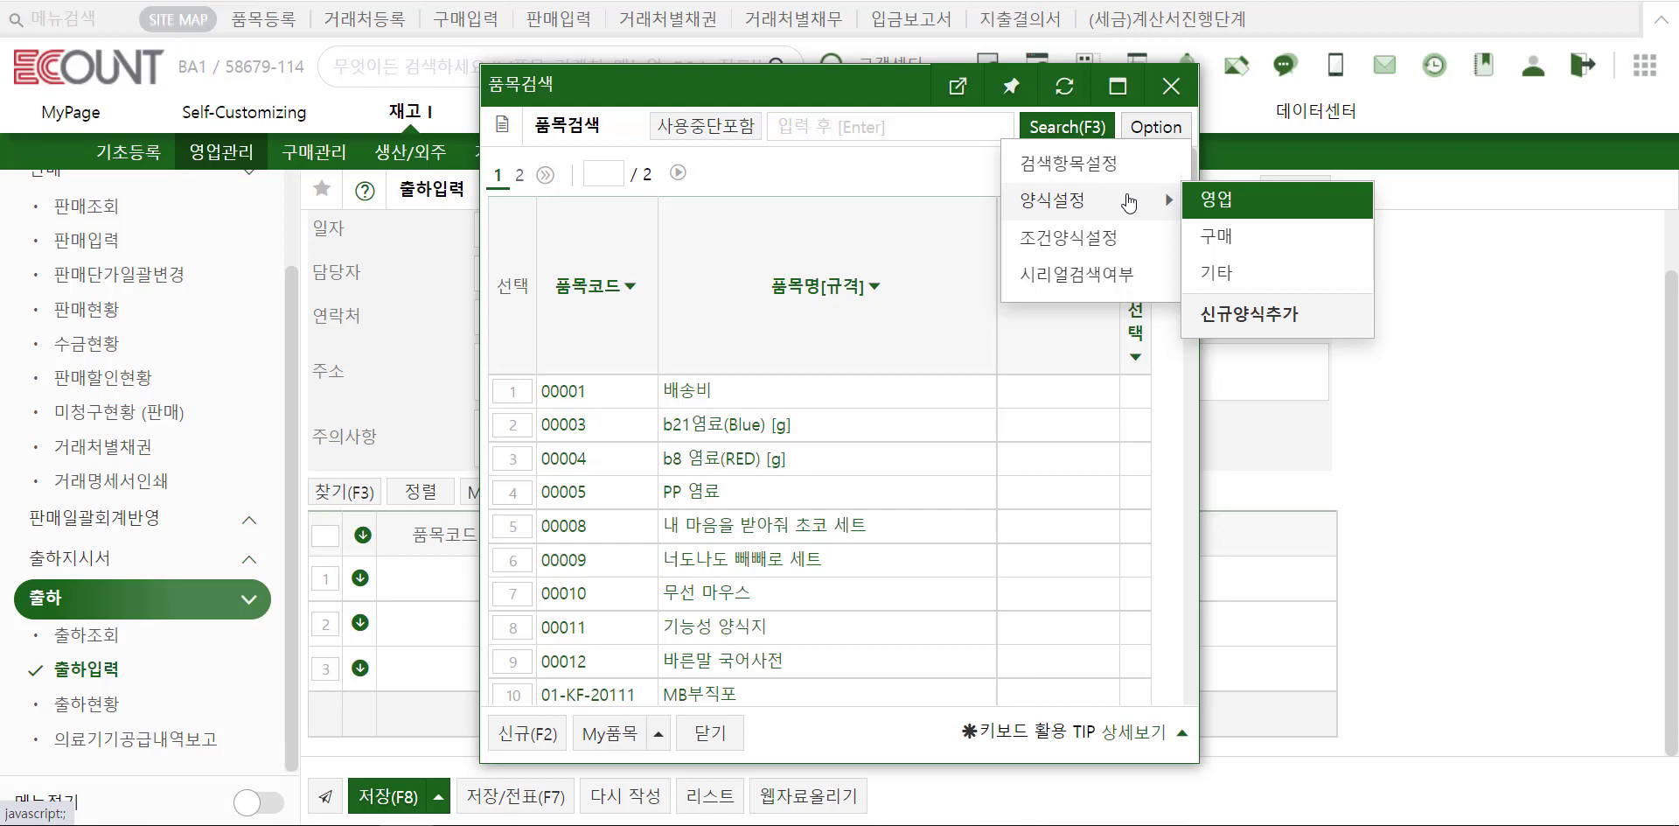
{"action": "left_click", "coordinate": [729, 131]}
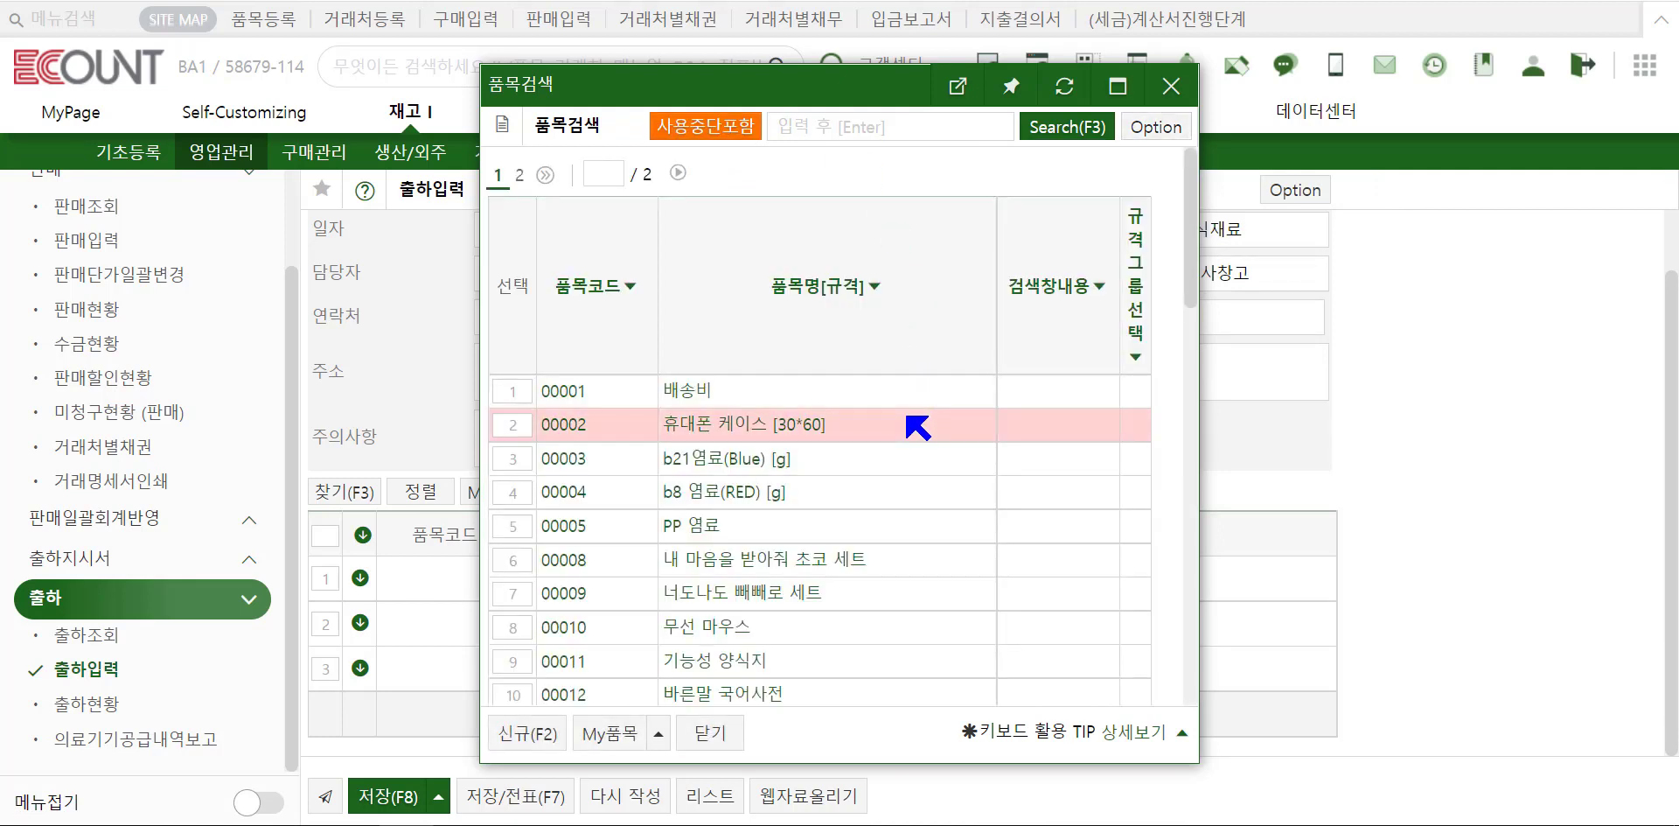
- Add items 00003 b21염료(Blue), 00004 b8 염료(RED) and 00005 PP 염료 to the shipment lines and close the item search
{"action": "left_click", "coordinate": [514, 458]}
{"action": "left_click", "coordinate": [514, 492]}
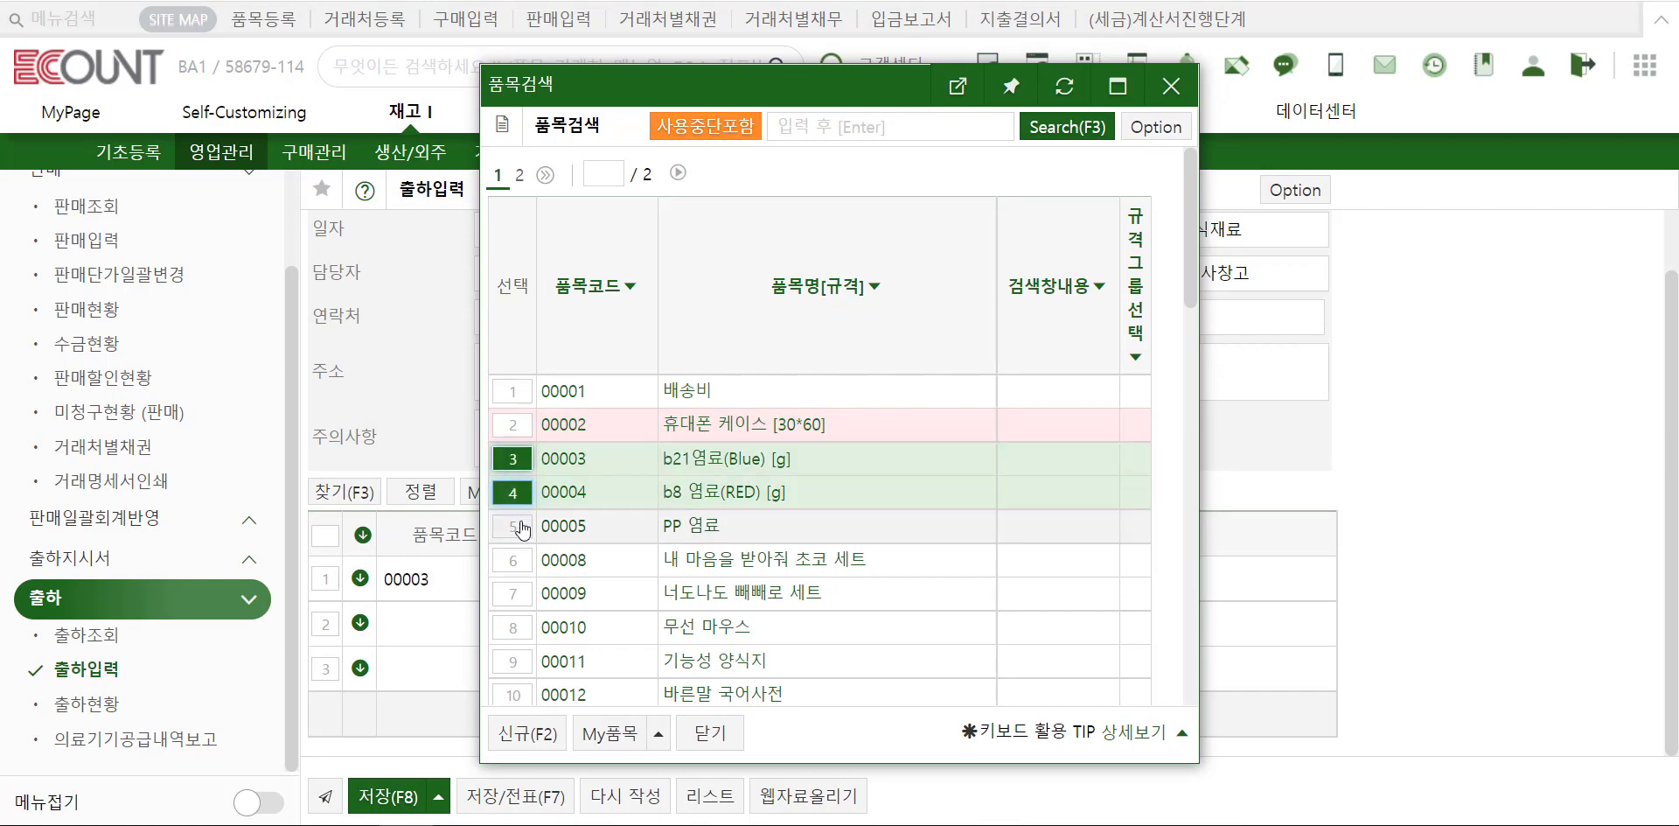
{"action": "left_click", "coordinate": [514, 525]}
{"action": "left_click", "coordinate": [711, 733]}
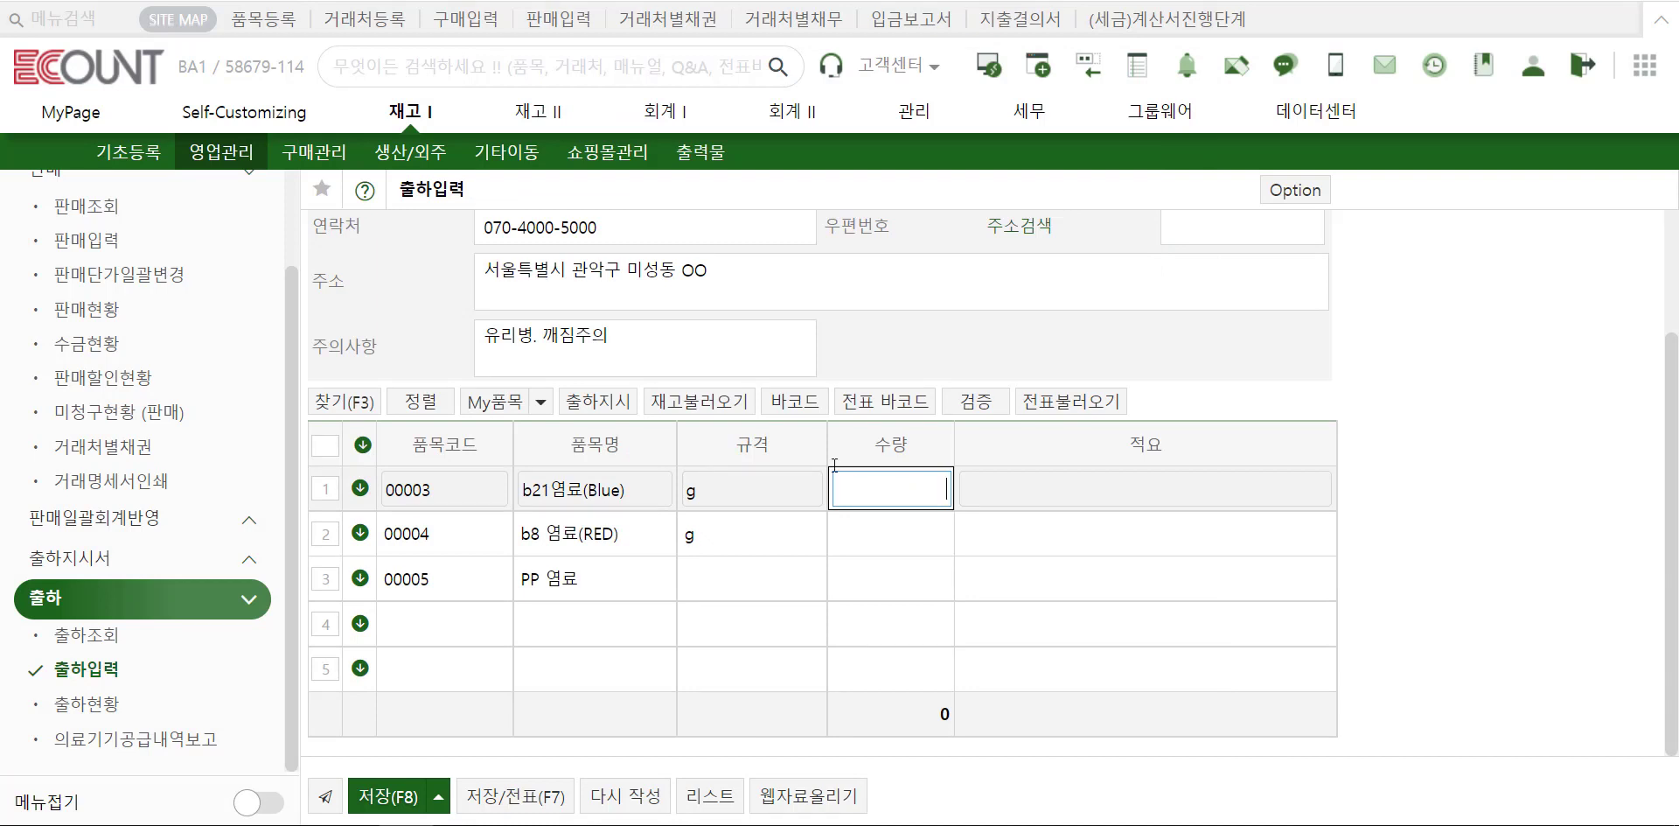
- Try the barcode entry mode, turn it off, and load the total and warehouse stock quantities for the listed items
{"action": "left_click", "coordinate": [814, 410]}
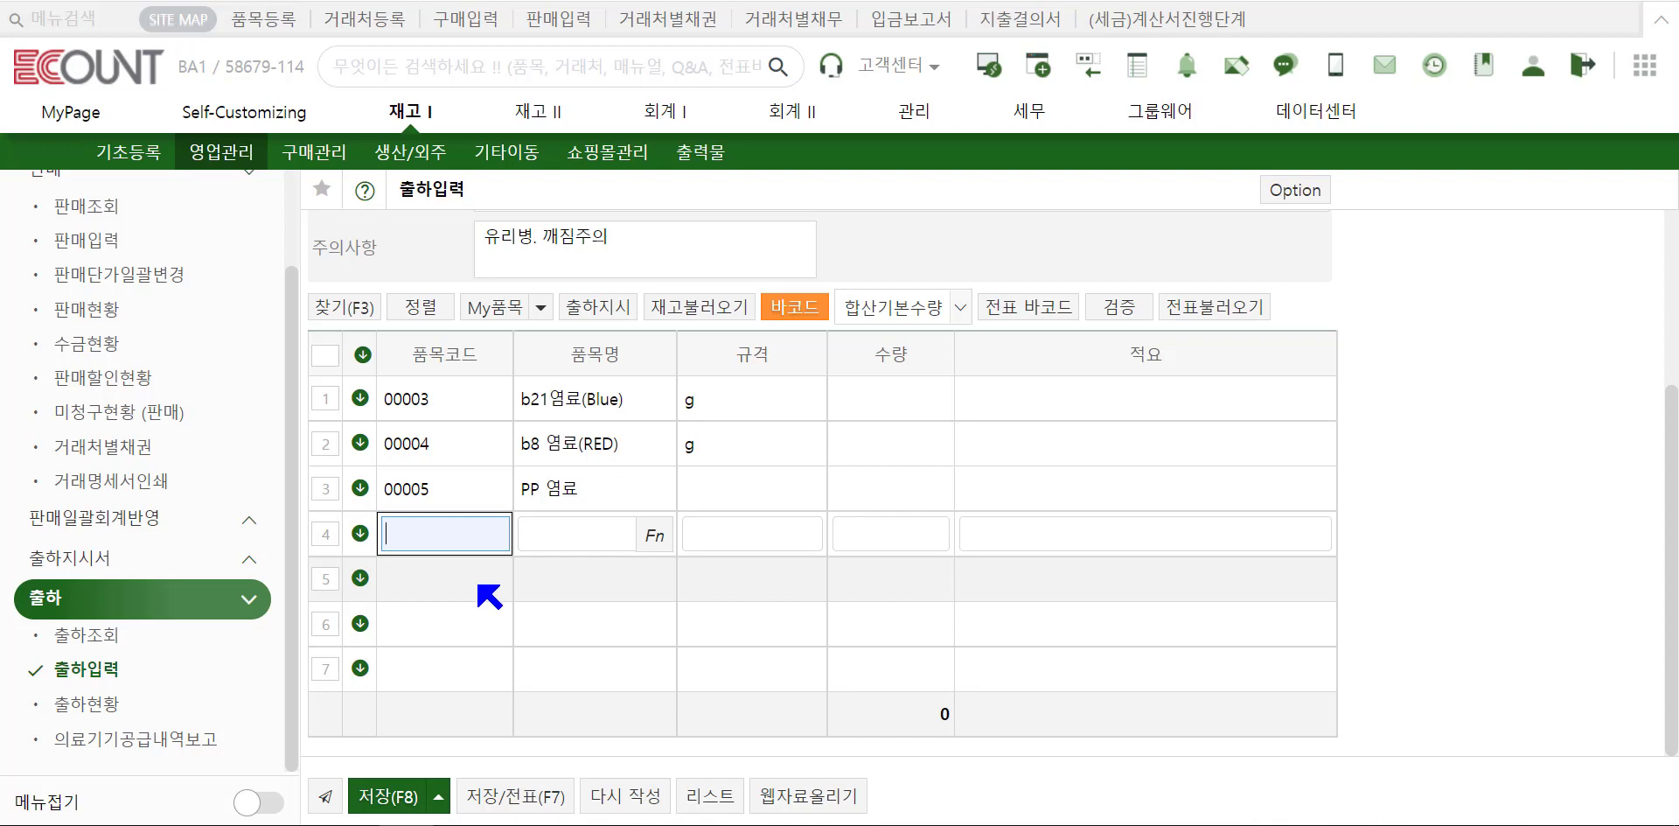
{"action": "left_click", "coordinate": [787, 307]}
{"action": "left_click", "coordinate": [719, 313]}
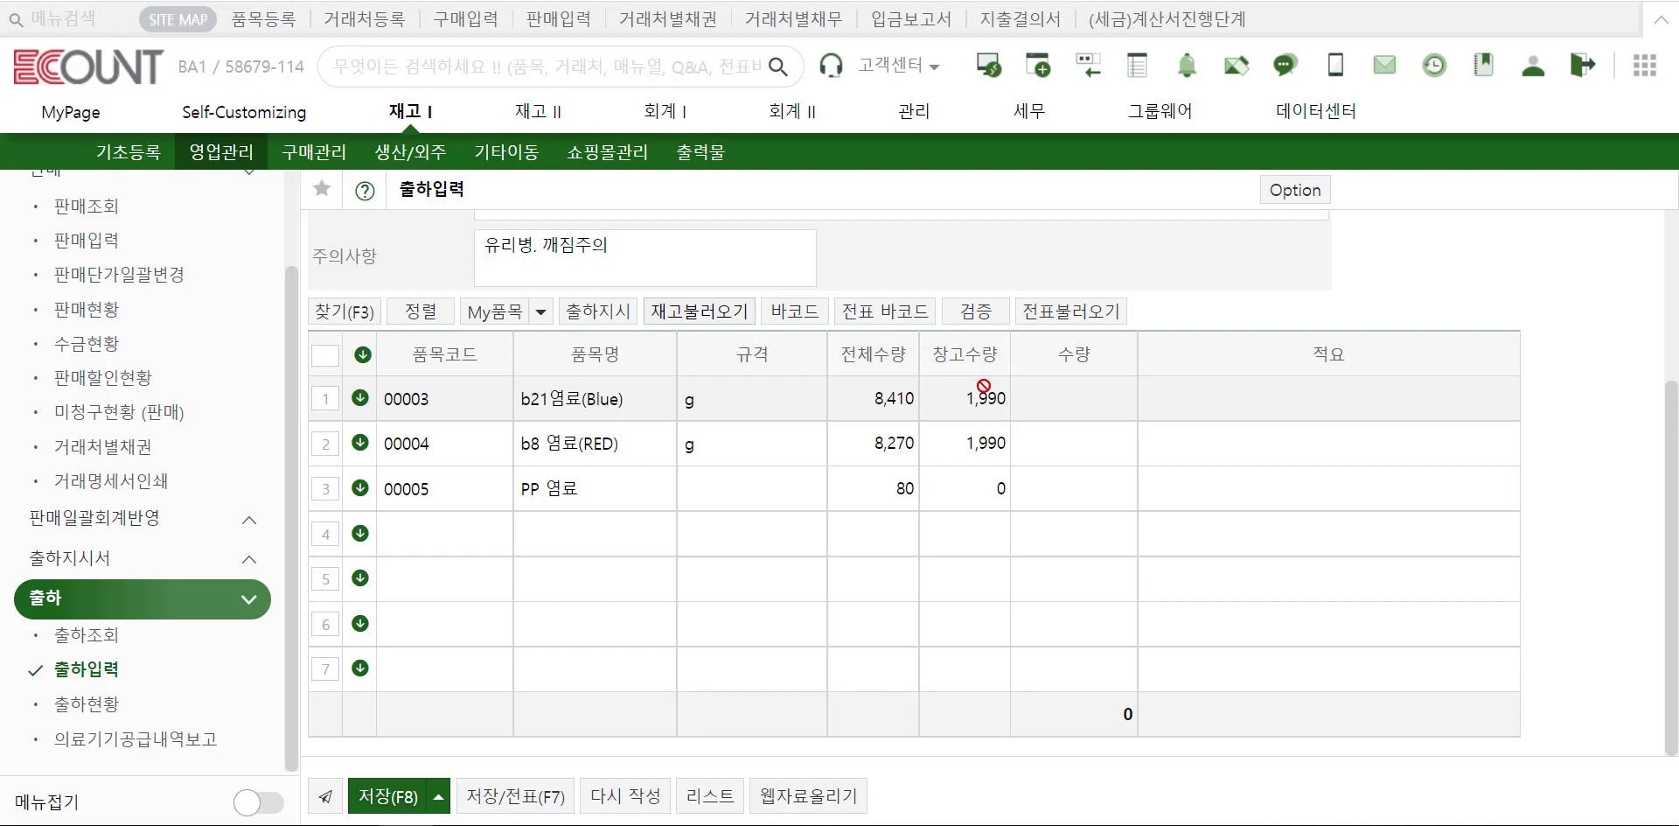
{"action": "scroll", "coordinate": [831, 604], "scroll_direction": "up", "scroll_amount": 1}
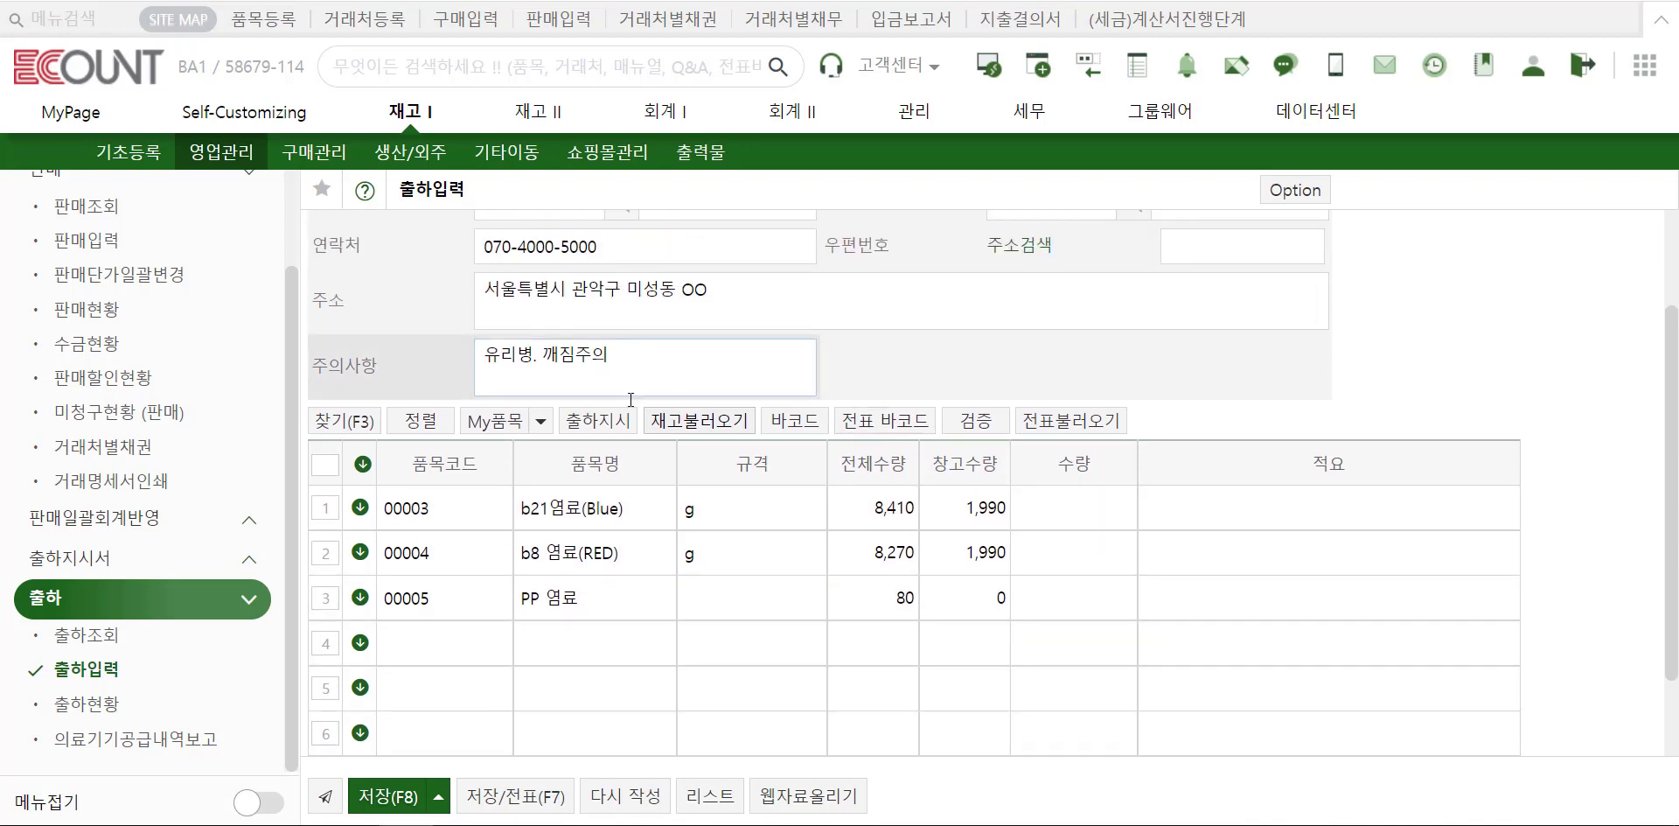
- Load the remaining quantities of the 2022/03/29 shipping order for b21염료(Blue) and two other items into the shipment
{"action": "left_click", "coordinate": [604, 422]}
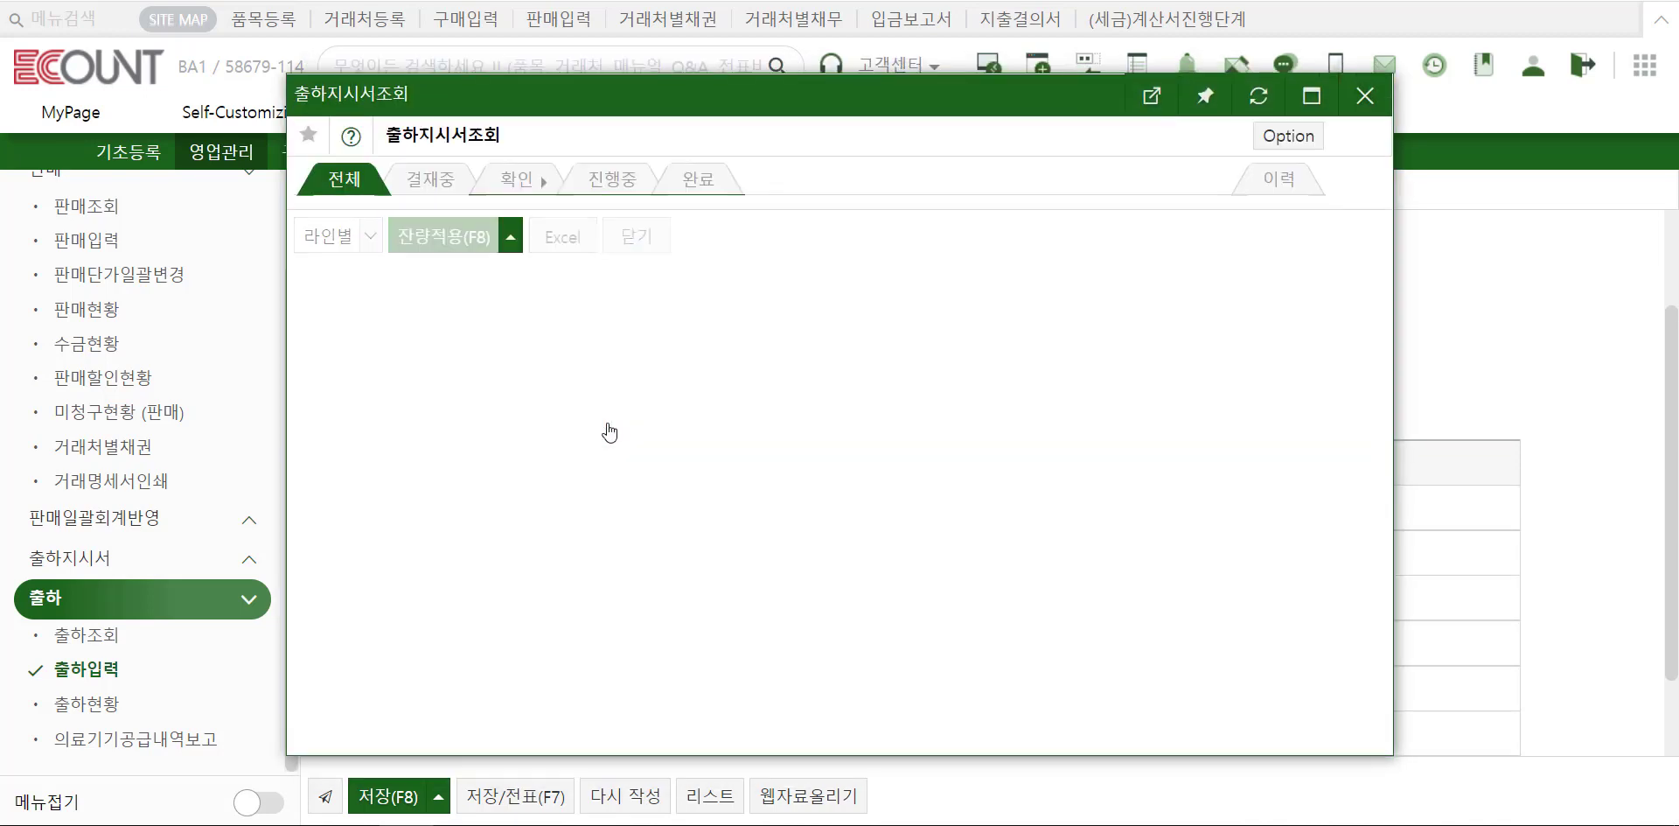
{"action": "left_click", "coordinate": [313, 292]}
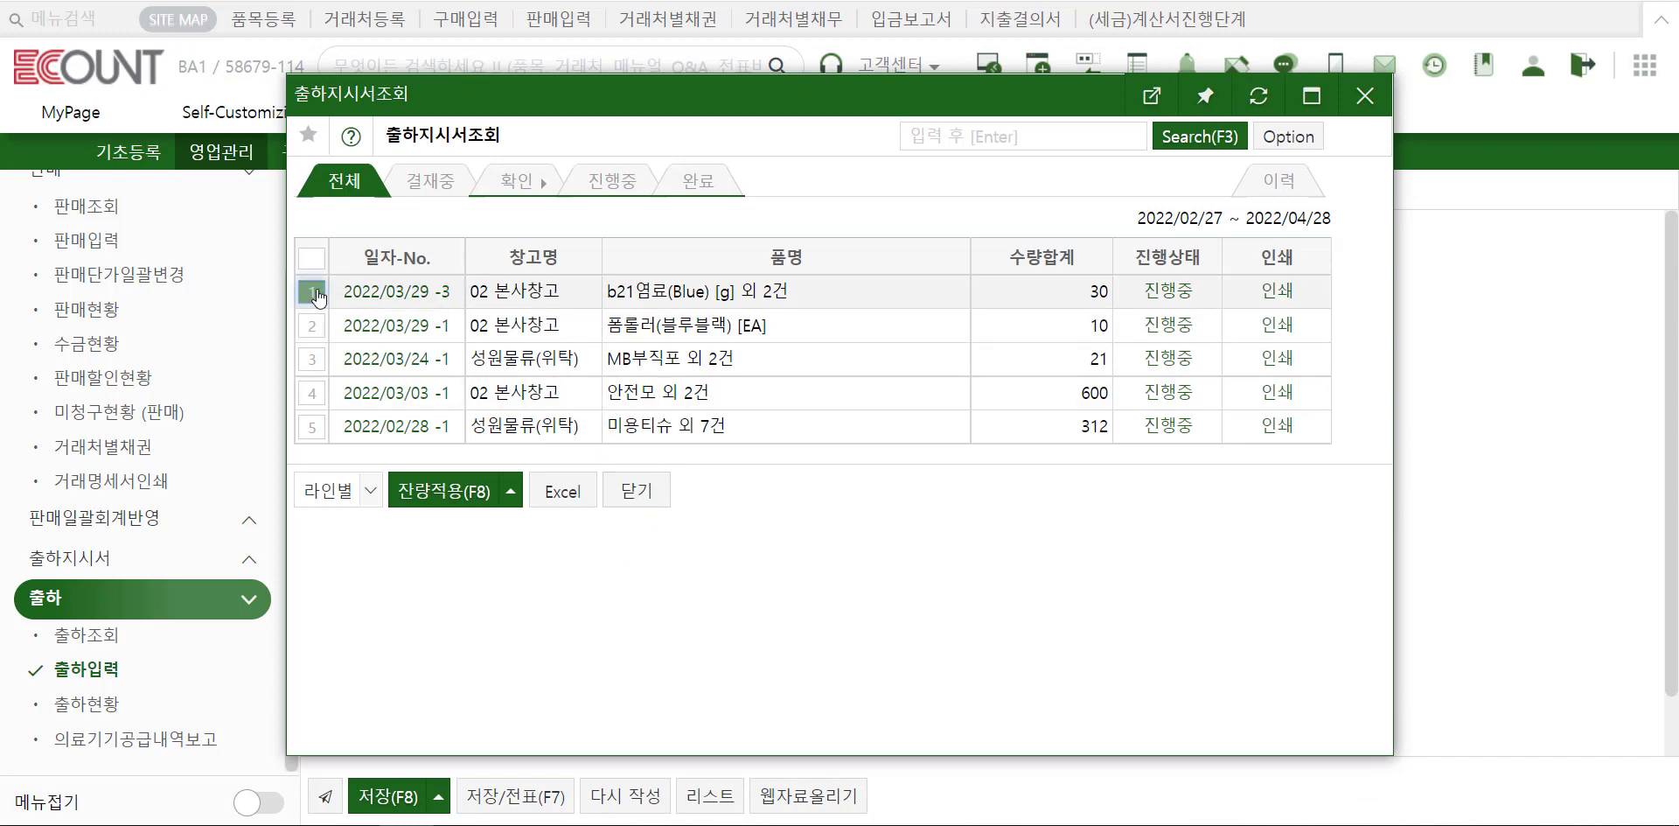
{"action": "left_click", "coordinate": [442, 491]}
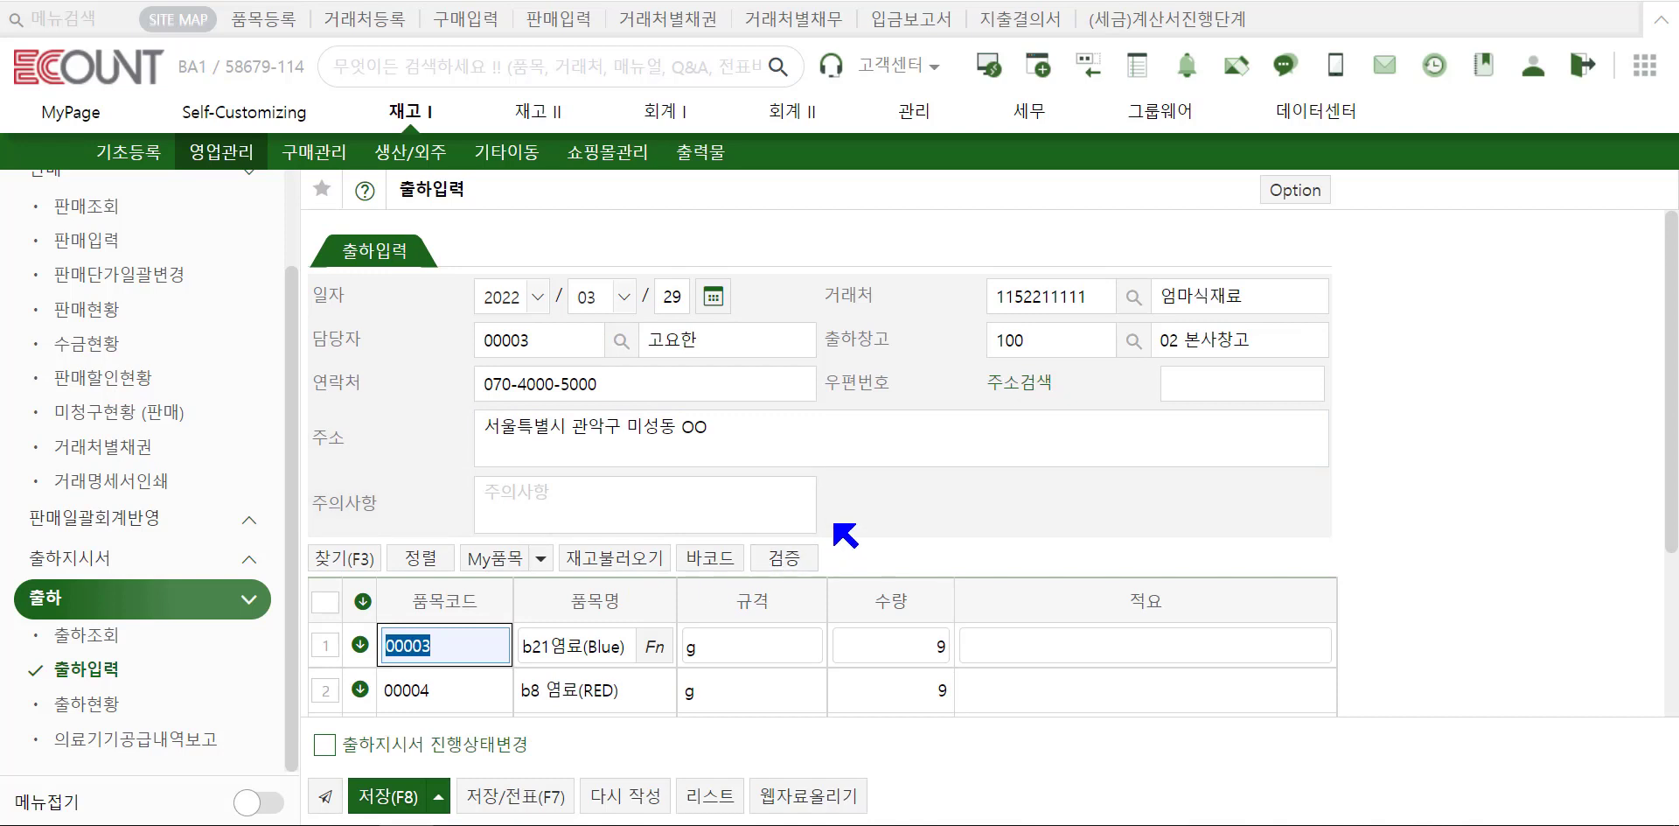
- Set the quantity of b21염료(Blue), b8 염료(RED) and 바른말 국어사전 to 5 each and save the shipment
{"action": "scroll", "coordinate": [845, 533], "scroll_direction": "down", "scroll_amount": 1}
{"action": "left_click", "coordinate": [925, 533]}
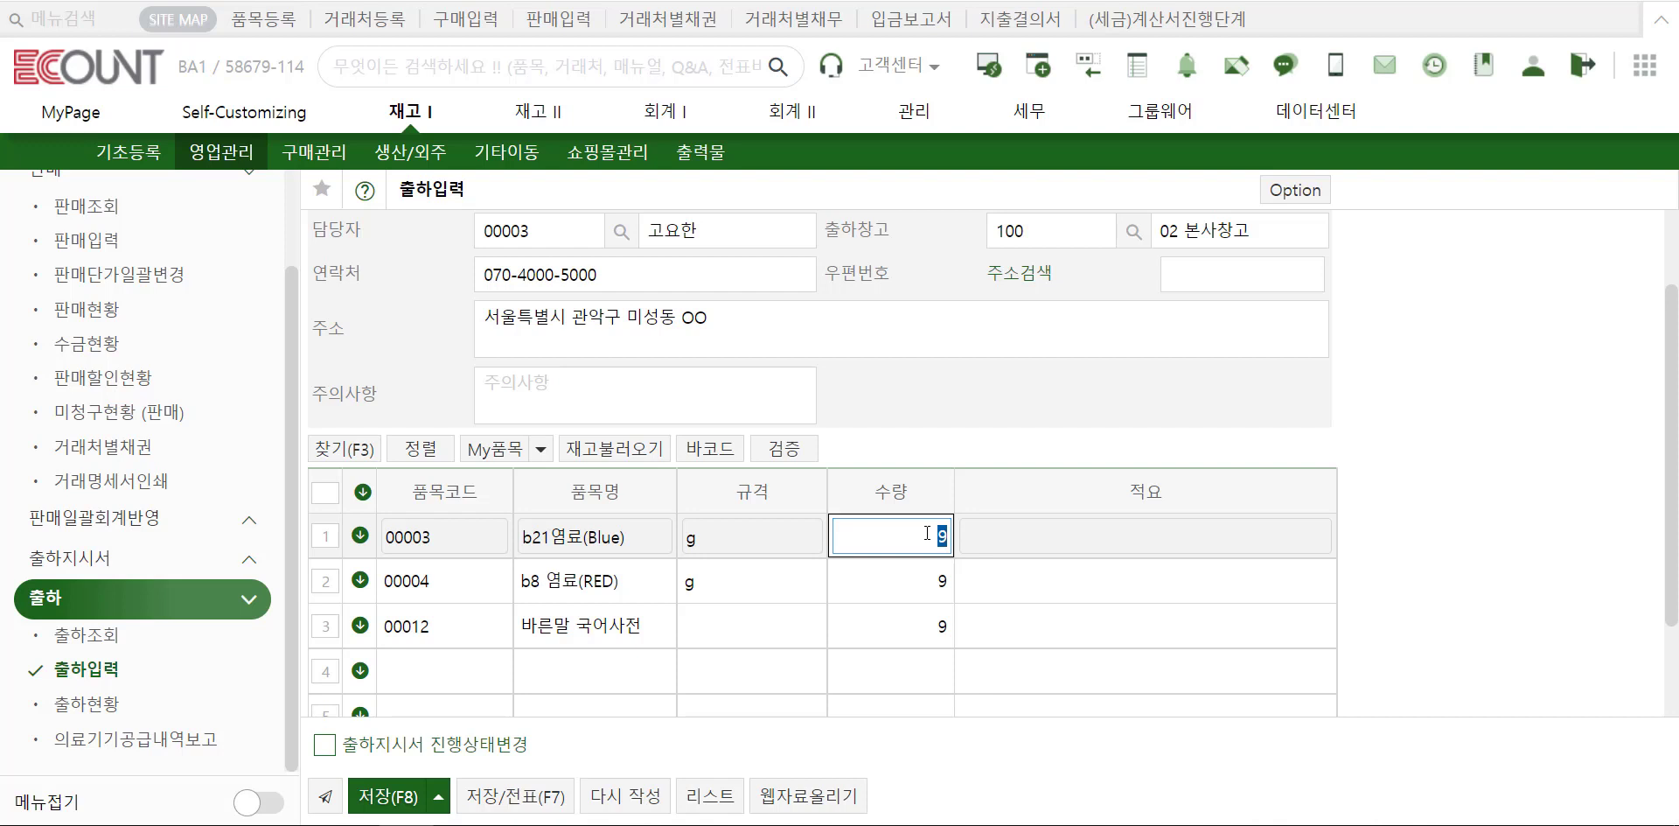
{"action": "type", "text": "5"}
{"action": "left_click", "coordinate": [942, 581]}
{"action": "type", "text": "5"}
{"action": "left_click", "coordinate": [943, 626]}
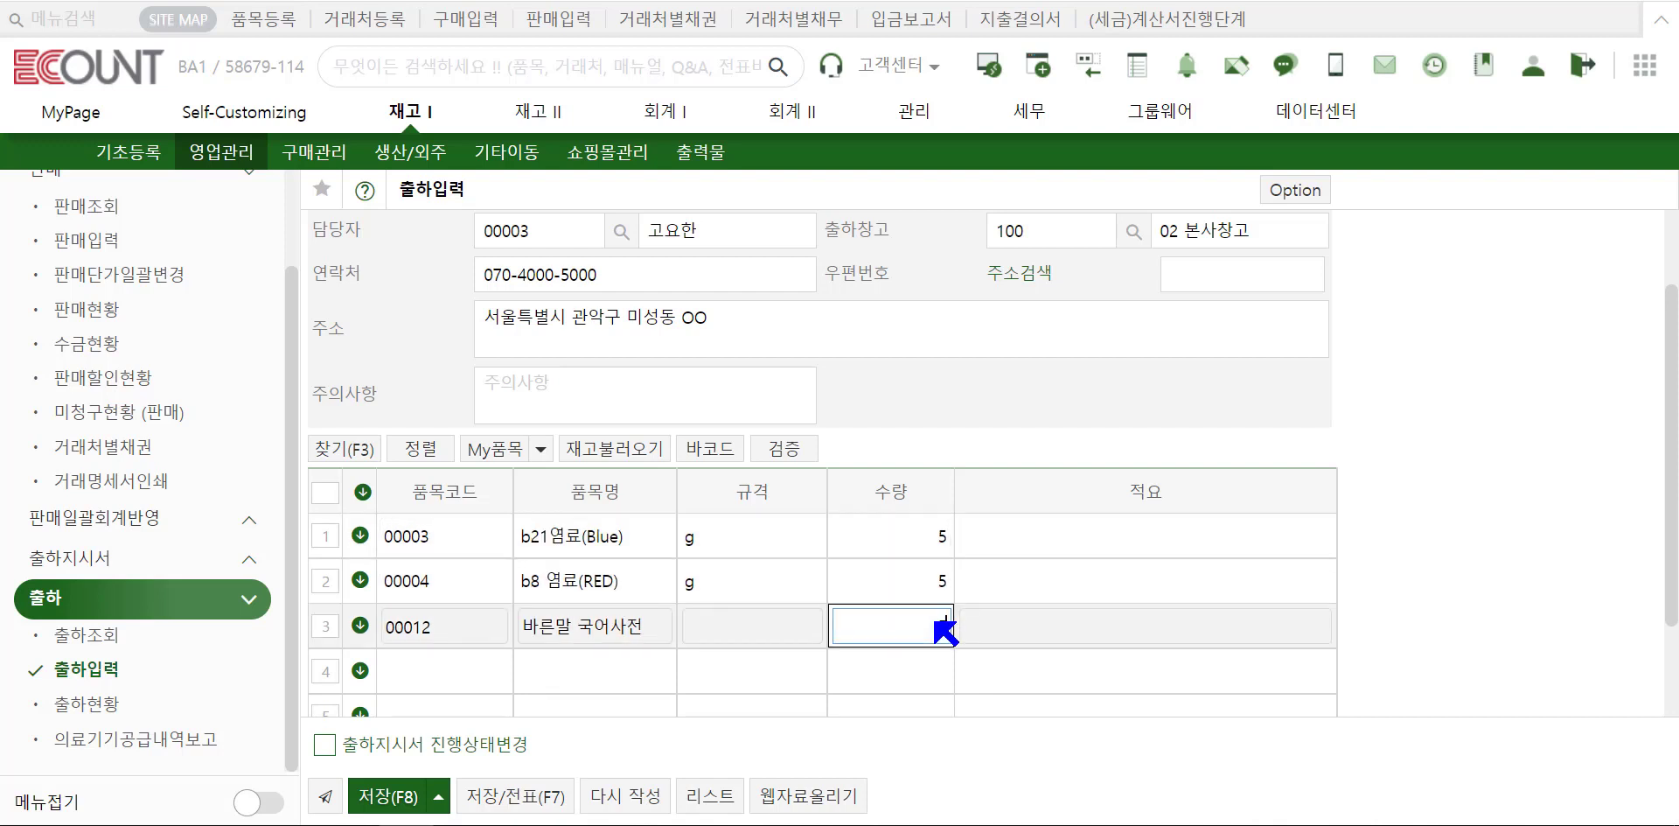
{"action": "type", "text": "5"}
{"action": "left_click", "coordinate": [394, 798]}
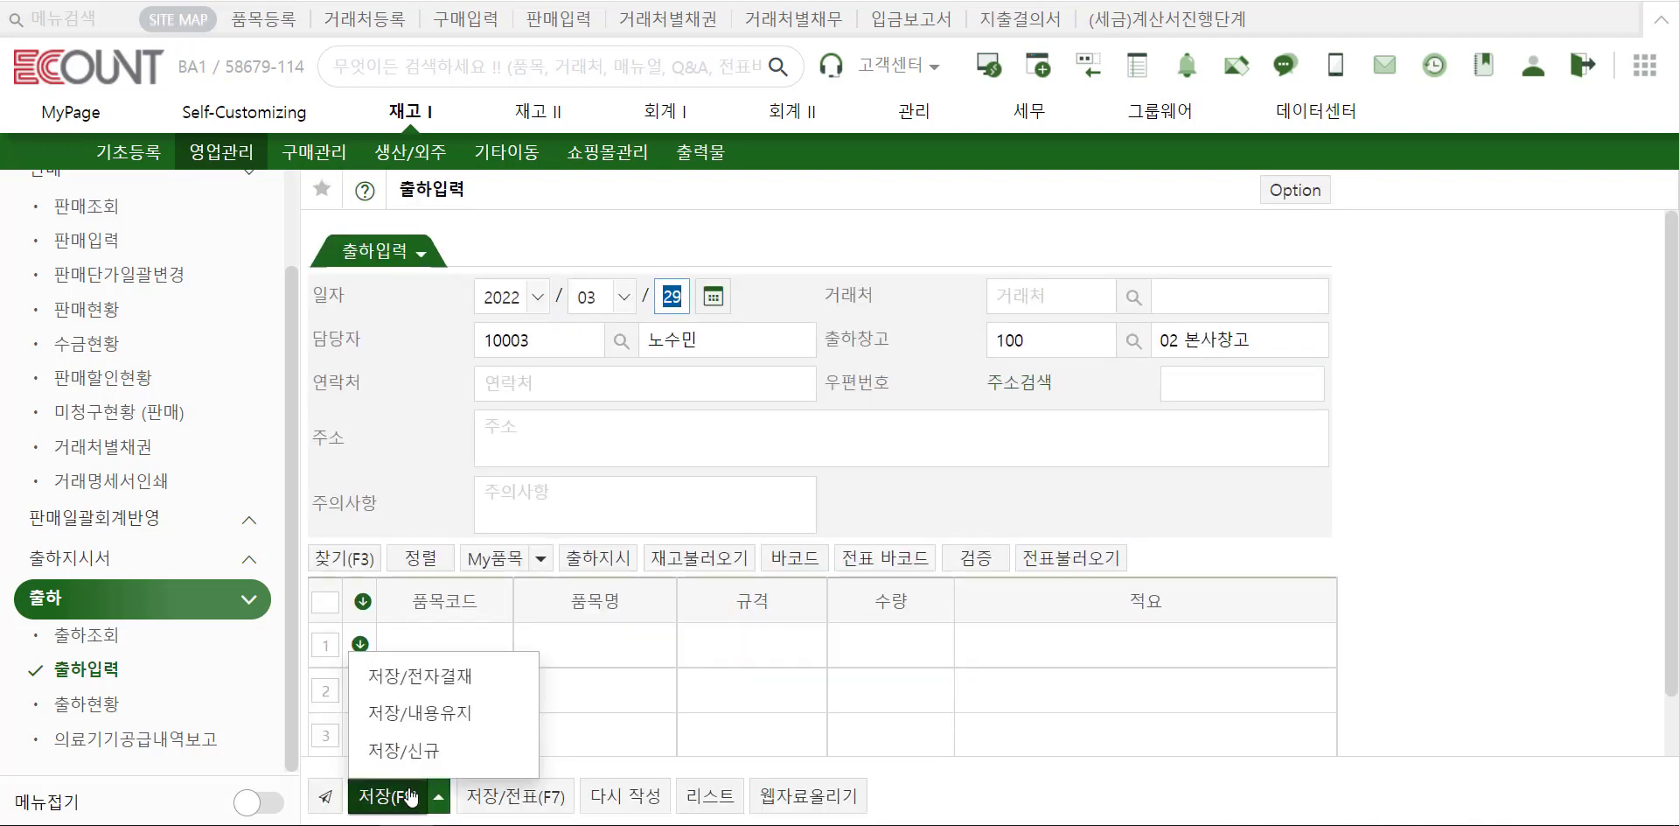
- Run the 미출하현황 report with its default conditions and check the unshipped quantities down to the newest 엄마식재료 order
{"action": "left_click", "coordinate": [152, 570]}
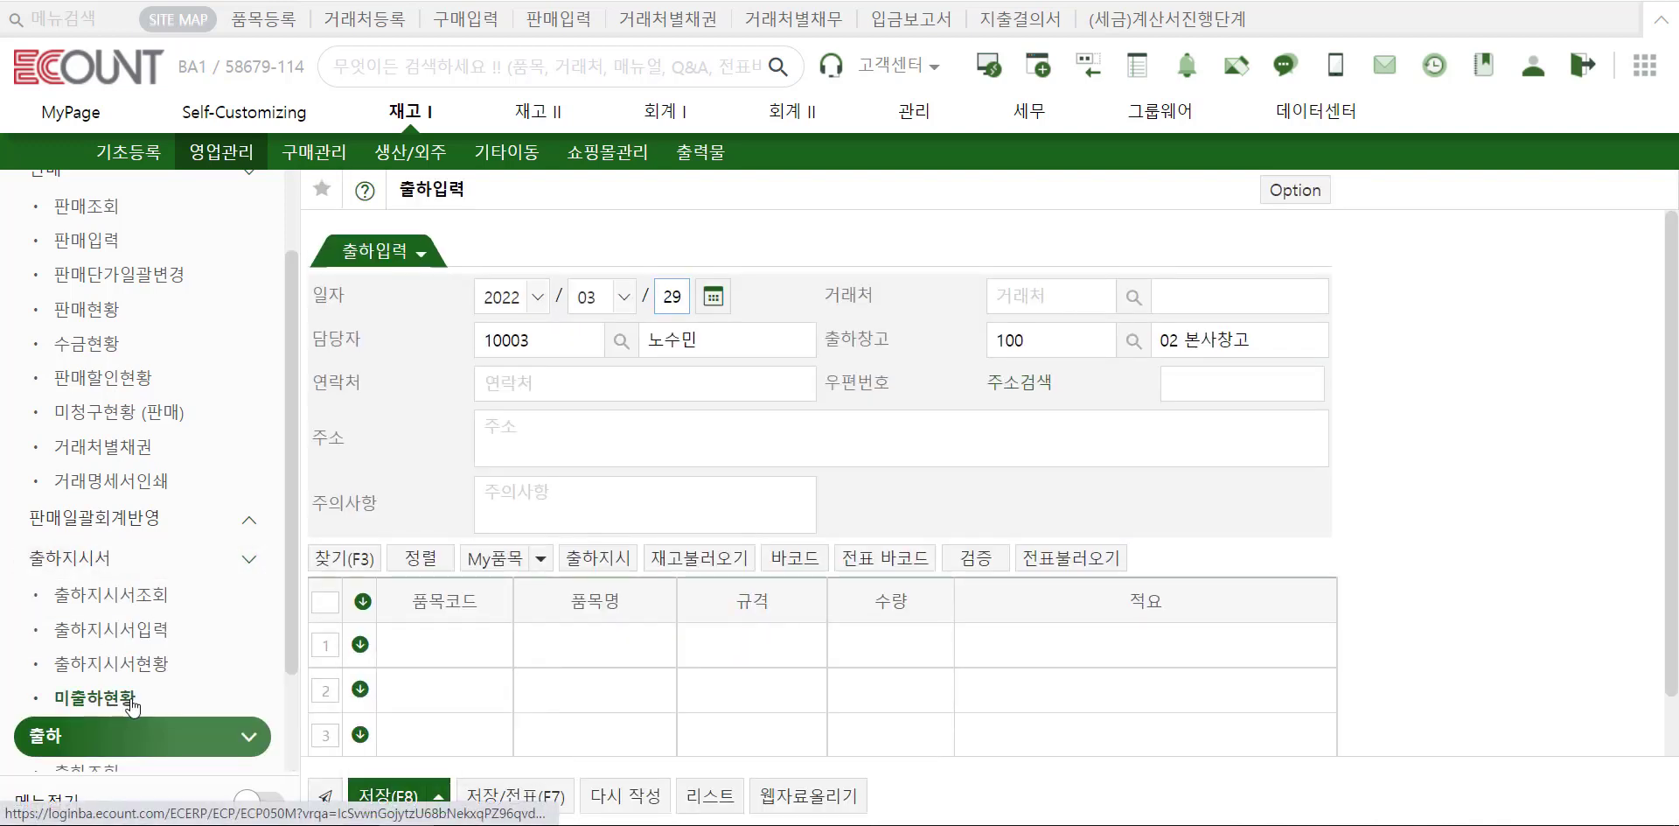
{"action": "left_click", "coordinate": [131, 700]}
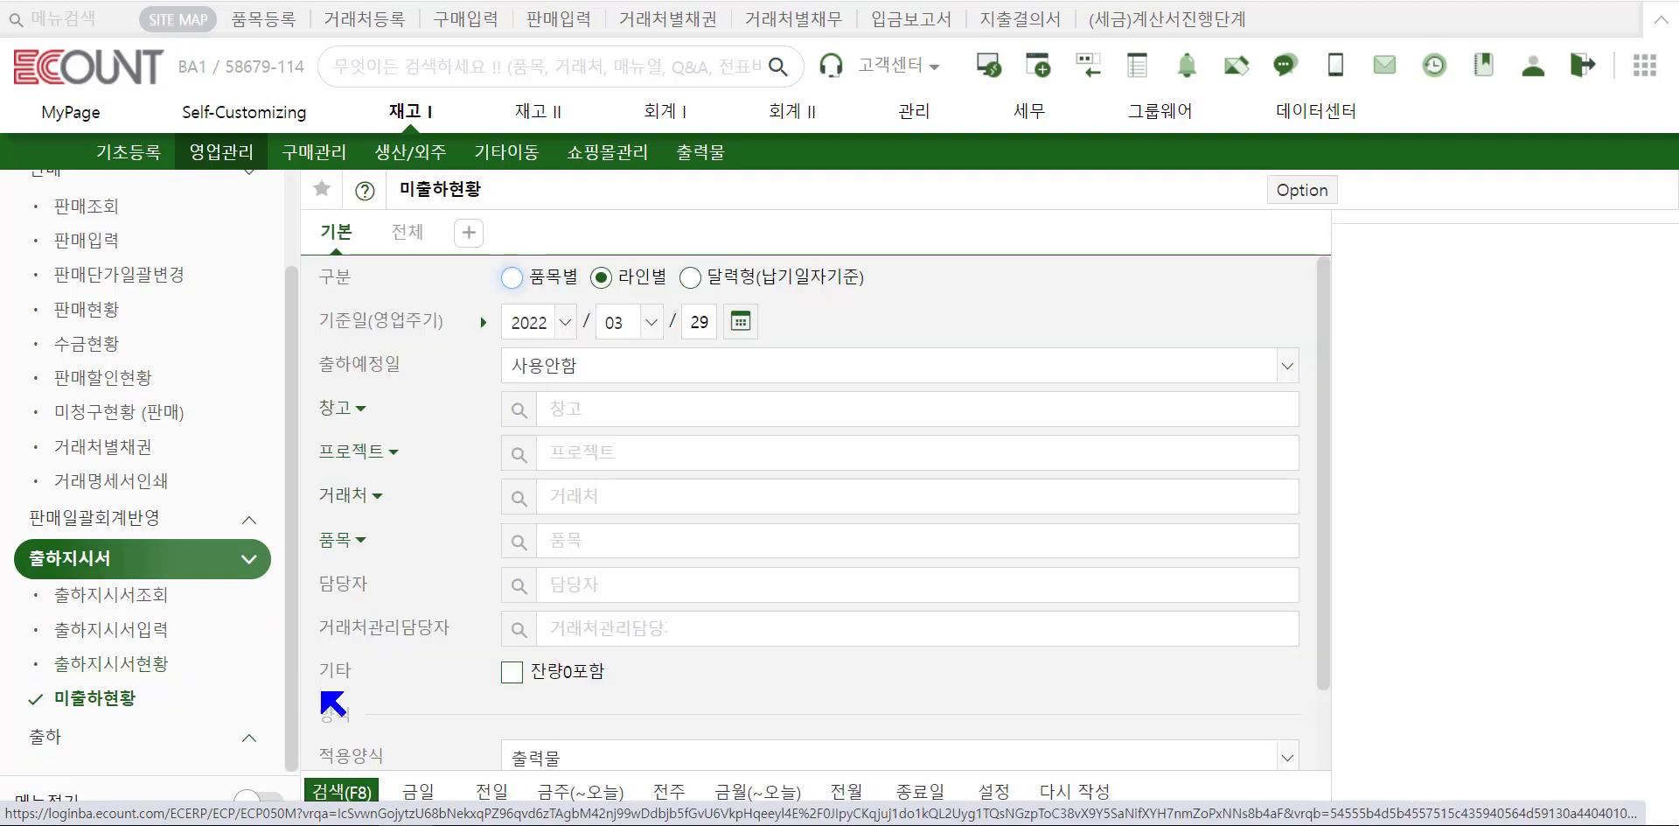
{"action": "left_click", "coordinate": [370, 796]}
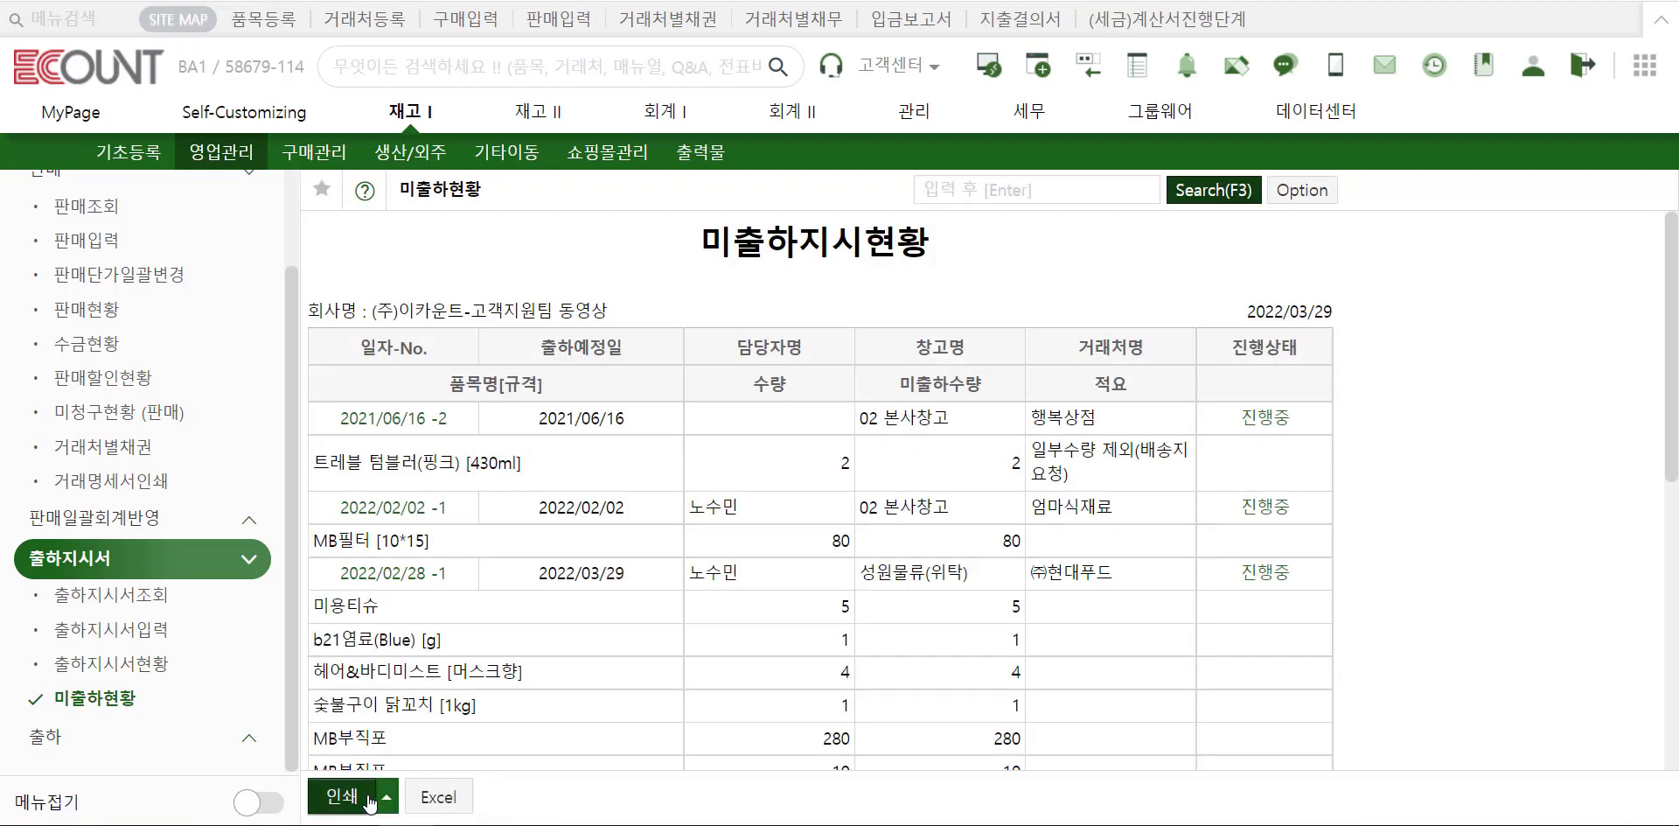
{"action": "scroll", "coordinate": [705, 753], "scroll_direction": "down", "scroll_amount": 5}
{"action": "scroll", "coordinate": [705, 754], "scroll_direction": "down", "scroll_amount": 1}
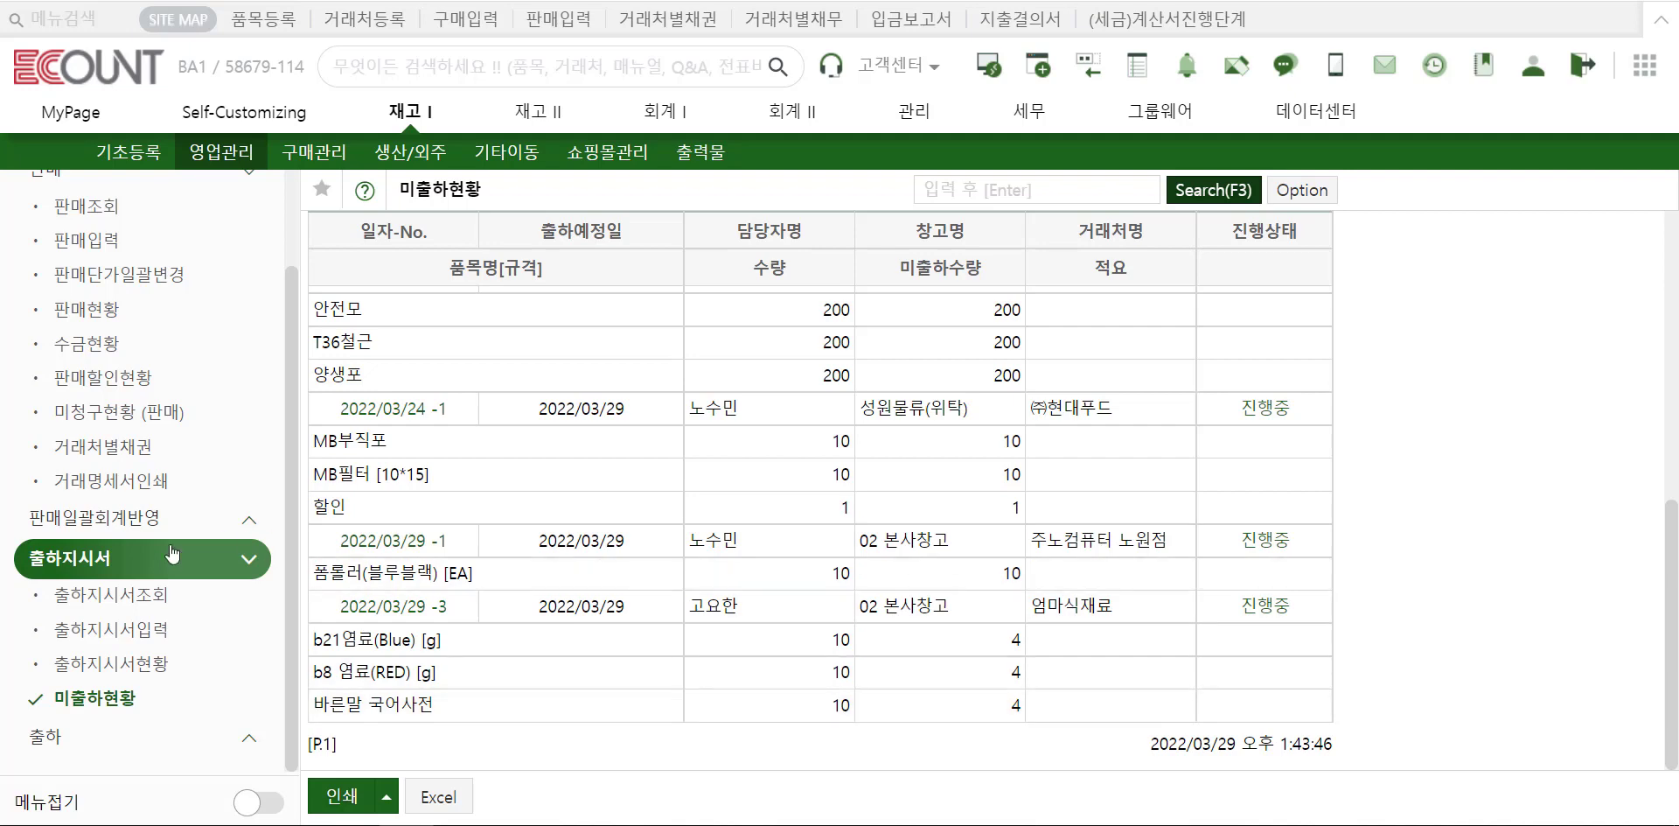
- Start a new shipment in 출하입력 and apply the remaining quantities of the same 2022/03/29 b21염료(Blue) shipping order
{"action": "left_click", "coordinate": [101, 748]}
{"action": "left_click", "coordinate": [115, 677]}
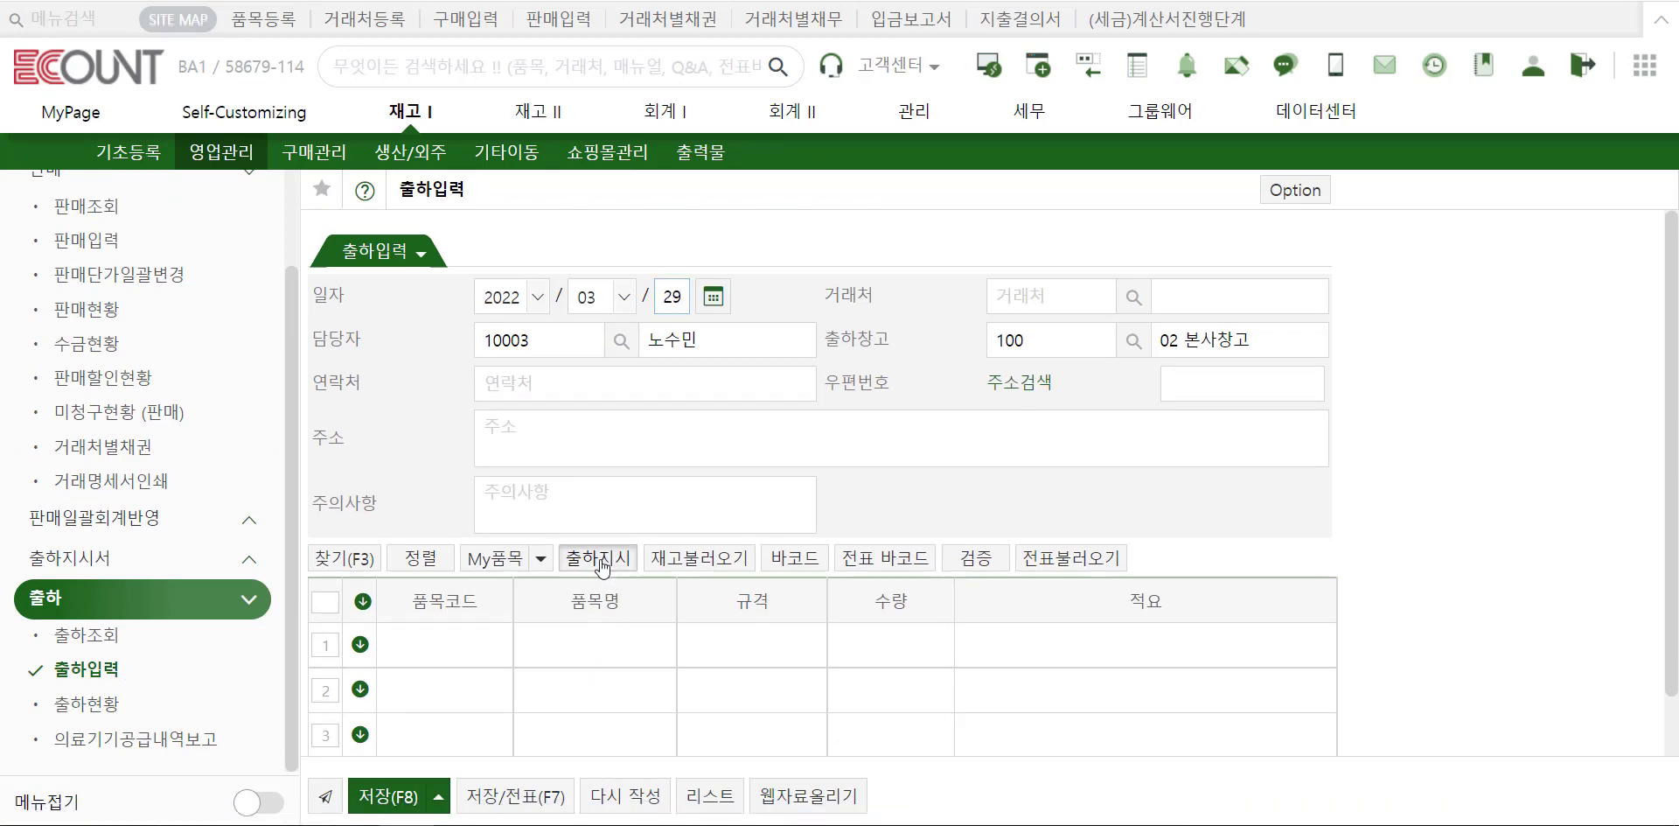
{"action": "left_click", "coordinate": [603, 569]}
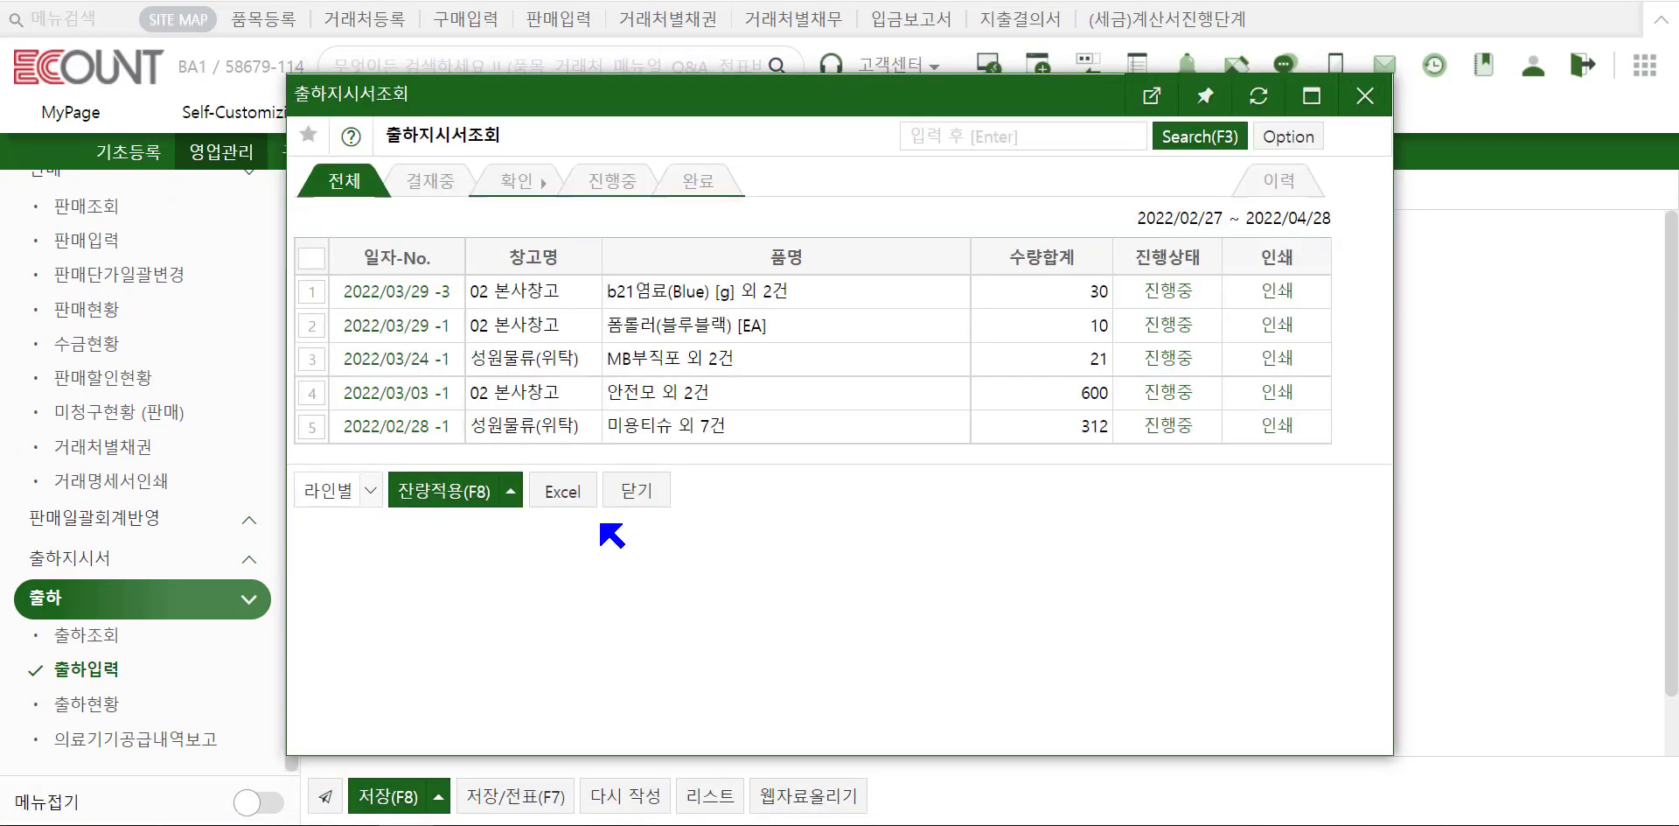
{"action": "left_click", "coordinate": [311, 291]}
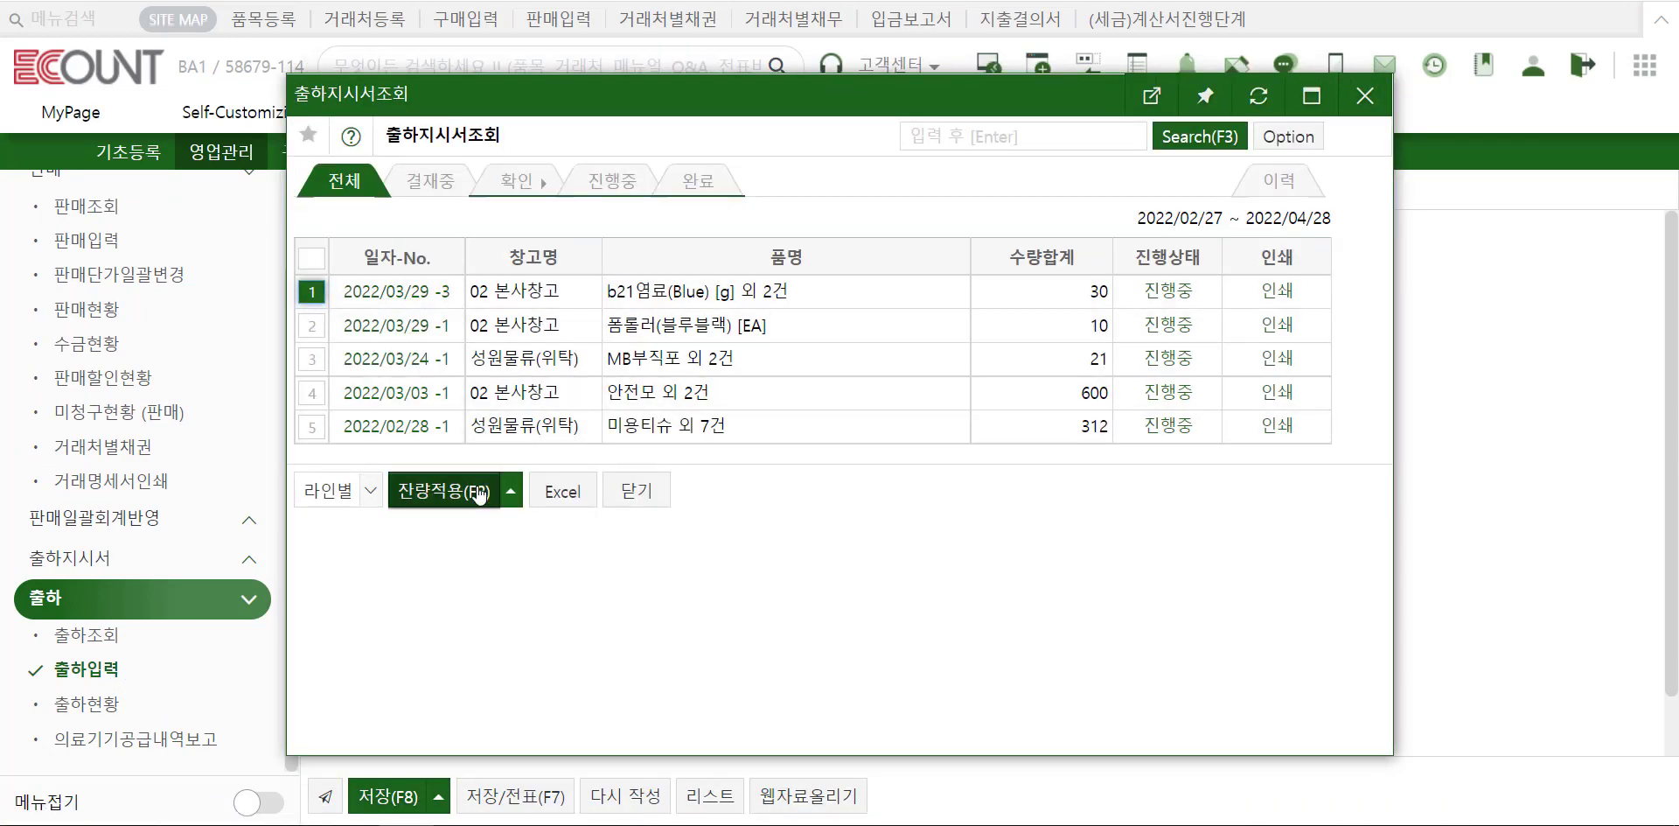
{"action": "left_click", "coordinate": [479, 493]}
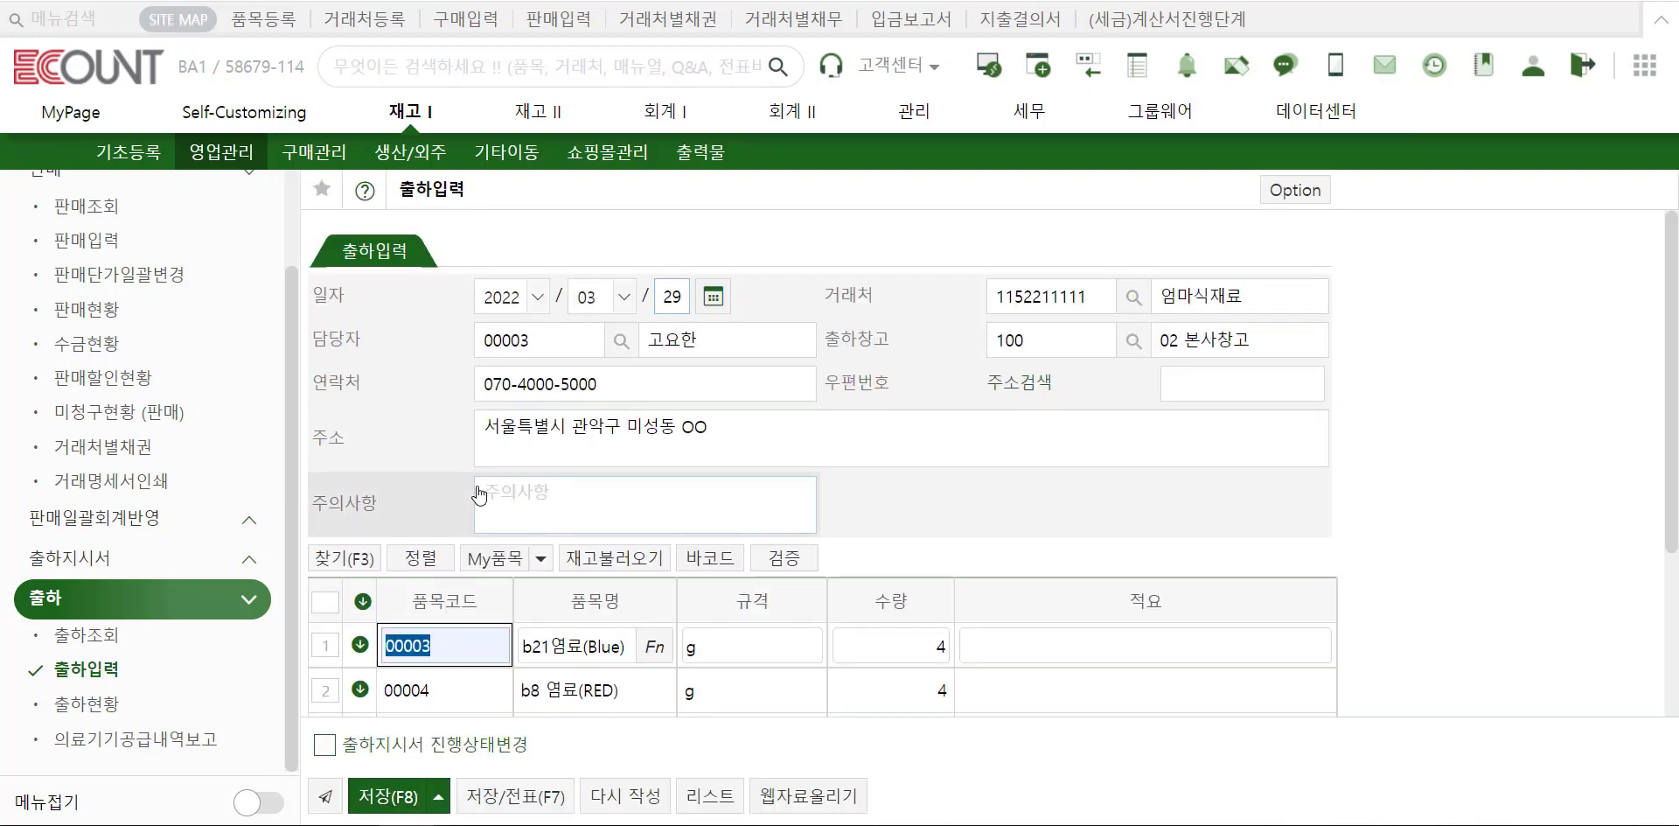
- Review the loaded shipment lines, save the shipment with its 출하전표 displayed, and close the slip
{"action": "scroll", "coordinate": [1115, 588], "scroll_direction": "down", "scroll_amount": 3}
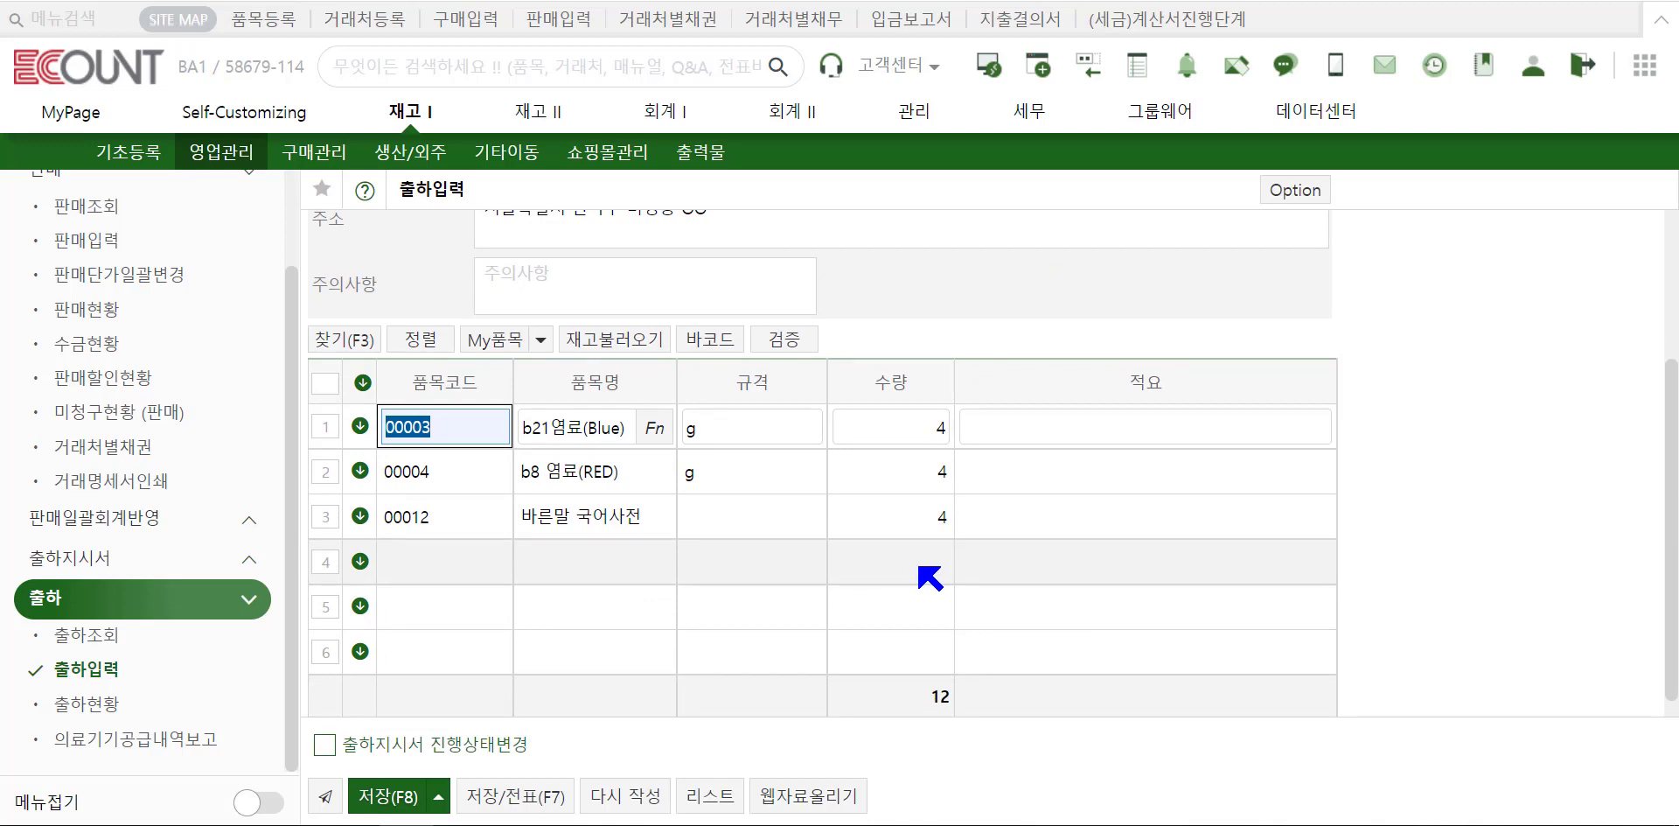
{"action": "scroll", "coordinate": [930, 577], "scroll_direction": "up", "scroll_amount": 3}
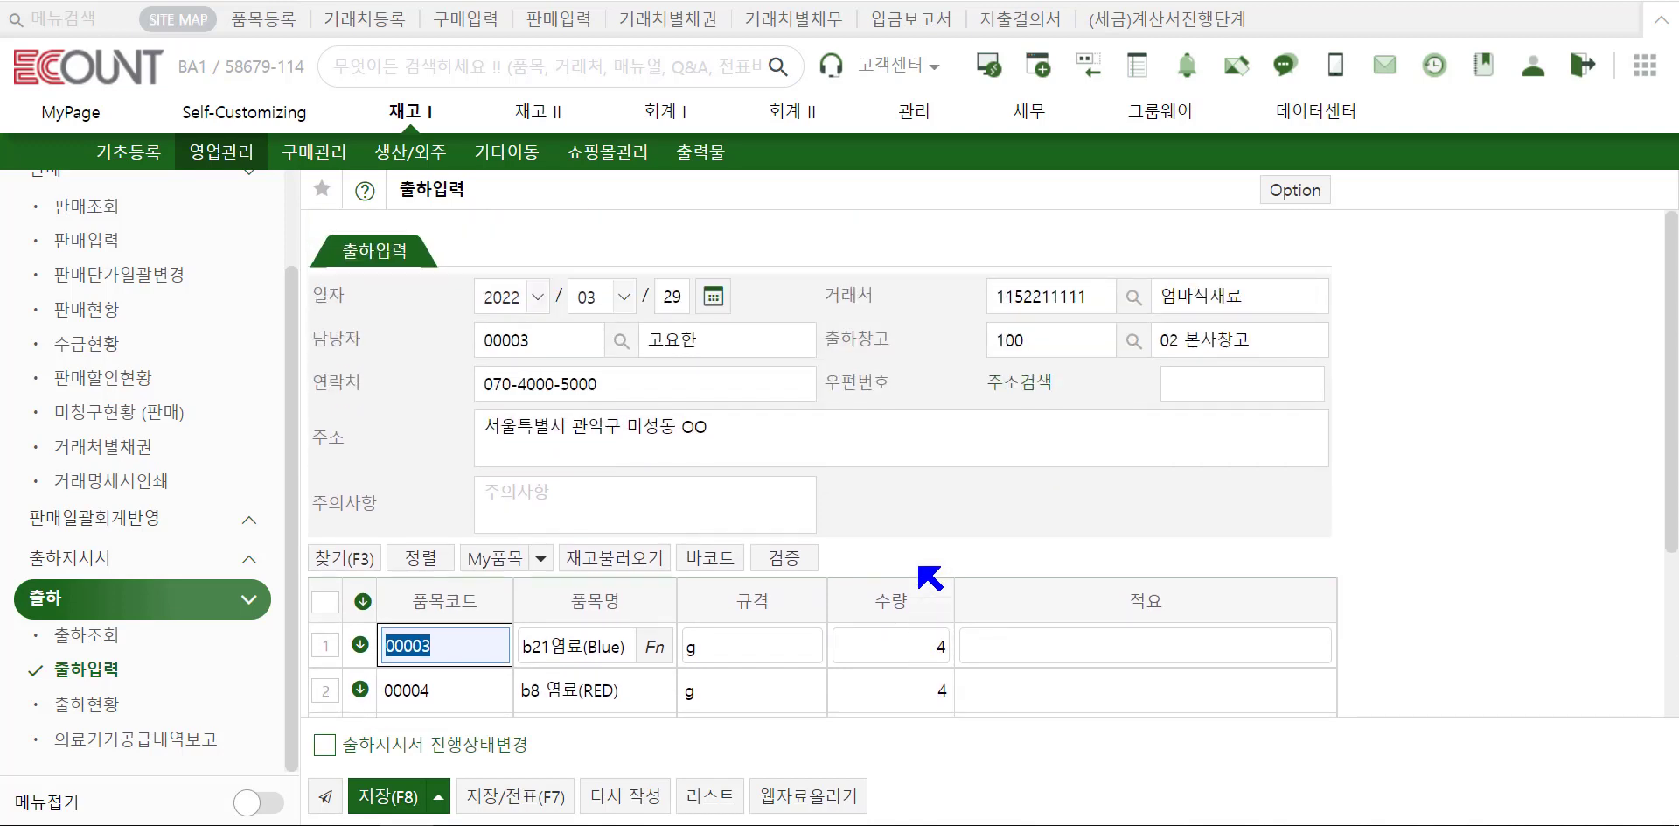
{"action": "left_click", "coordinate": [395, 801]}
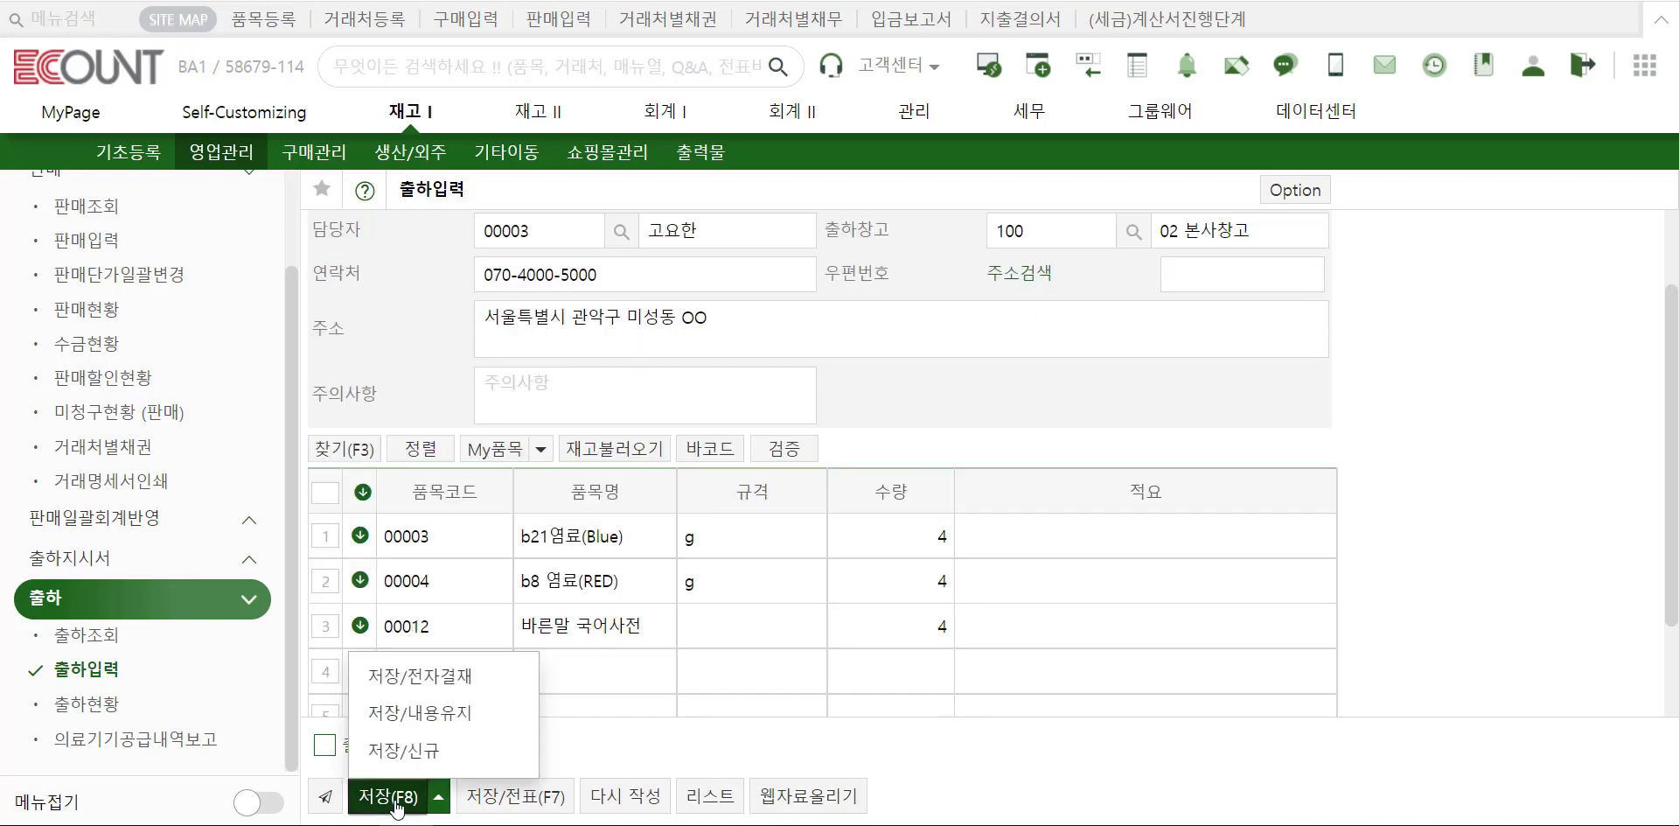
{"action": "left_click", "coordinate": [536, 800]}
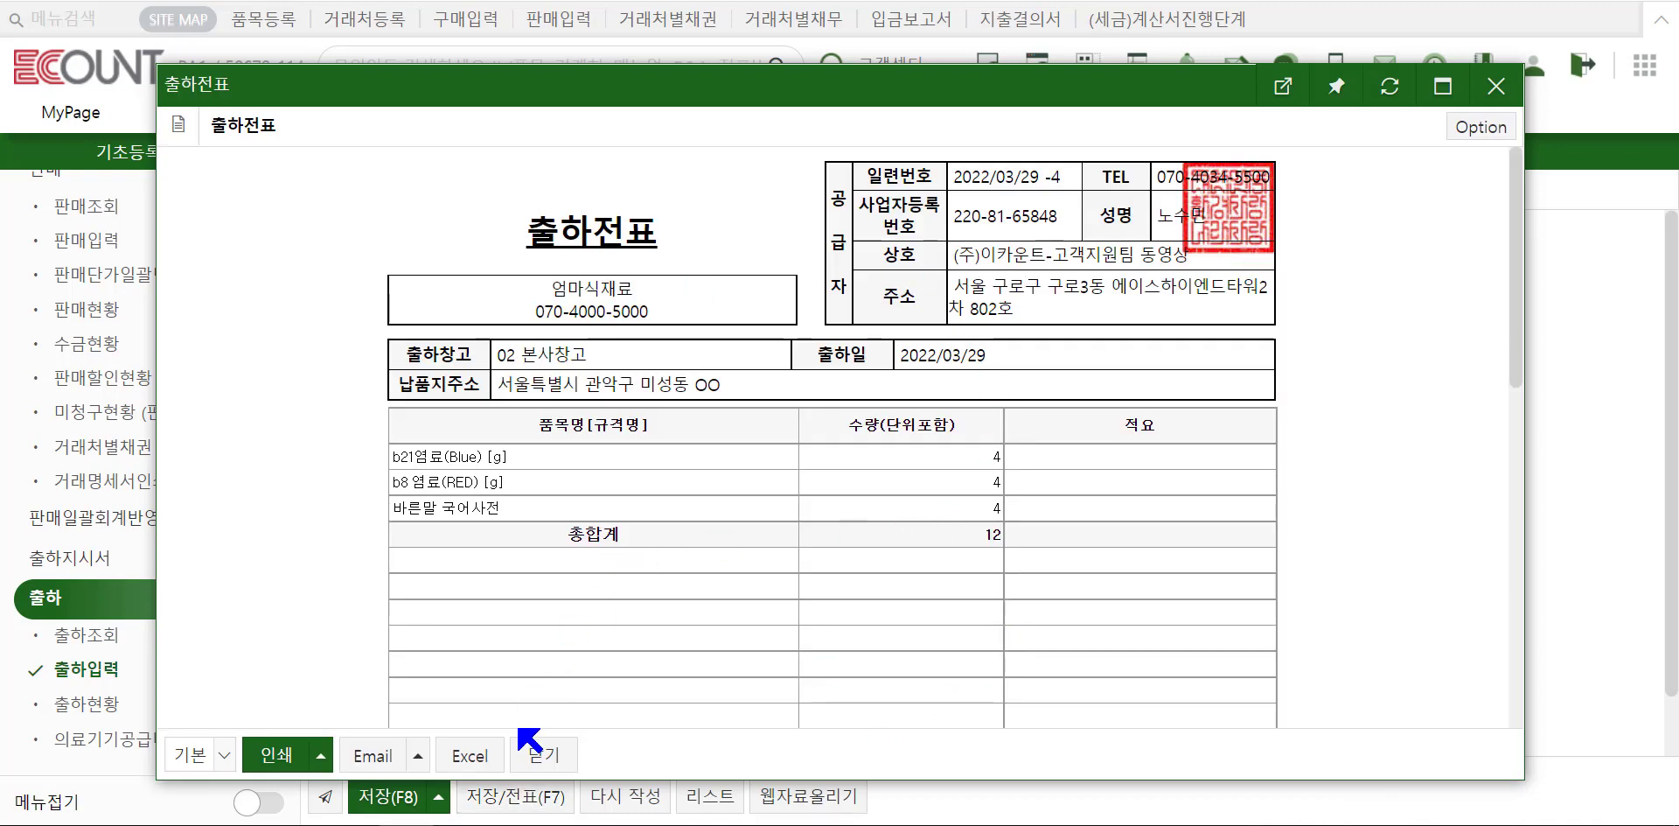
{"action": "left_click", "coordinate": [544, 754]}
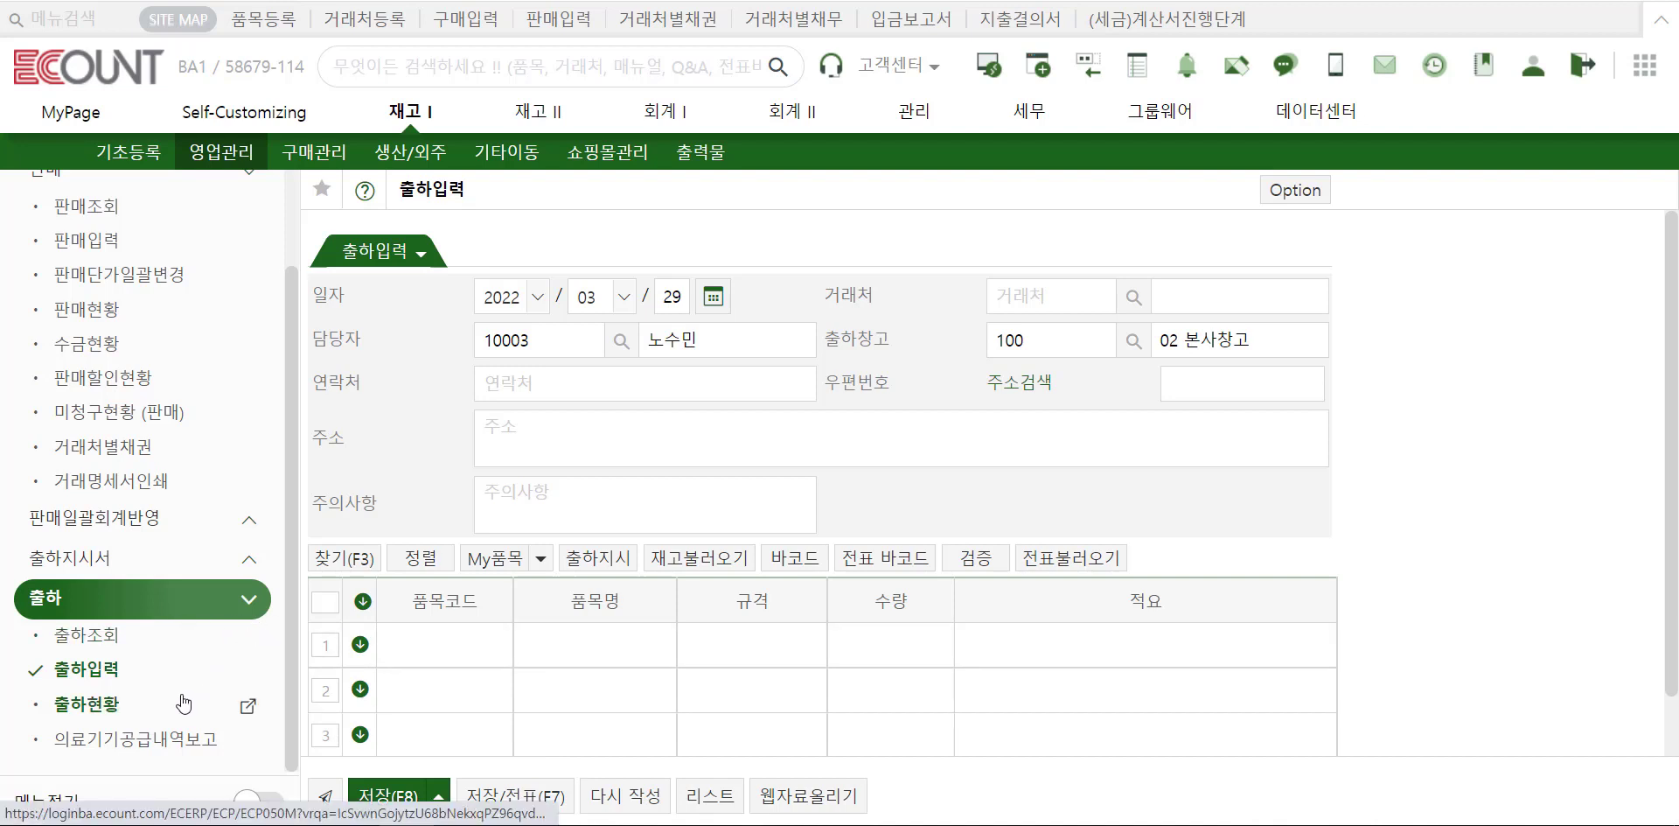
- Open the 출하전표 of the newest shipment from 출하조회 and register a new print form named 보고용
{"action": "left_click", "coordinate": [202, 652]}
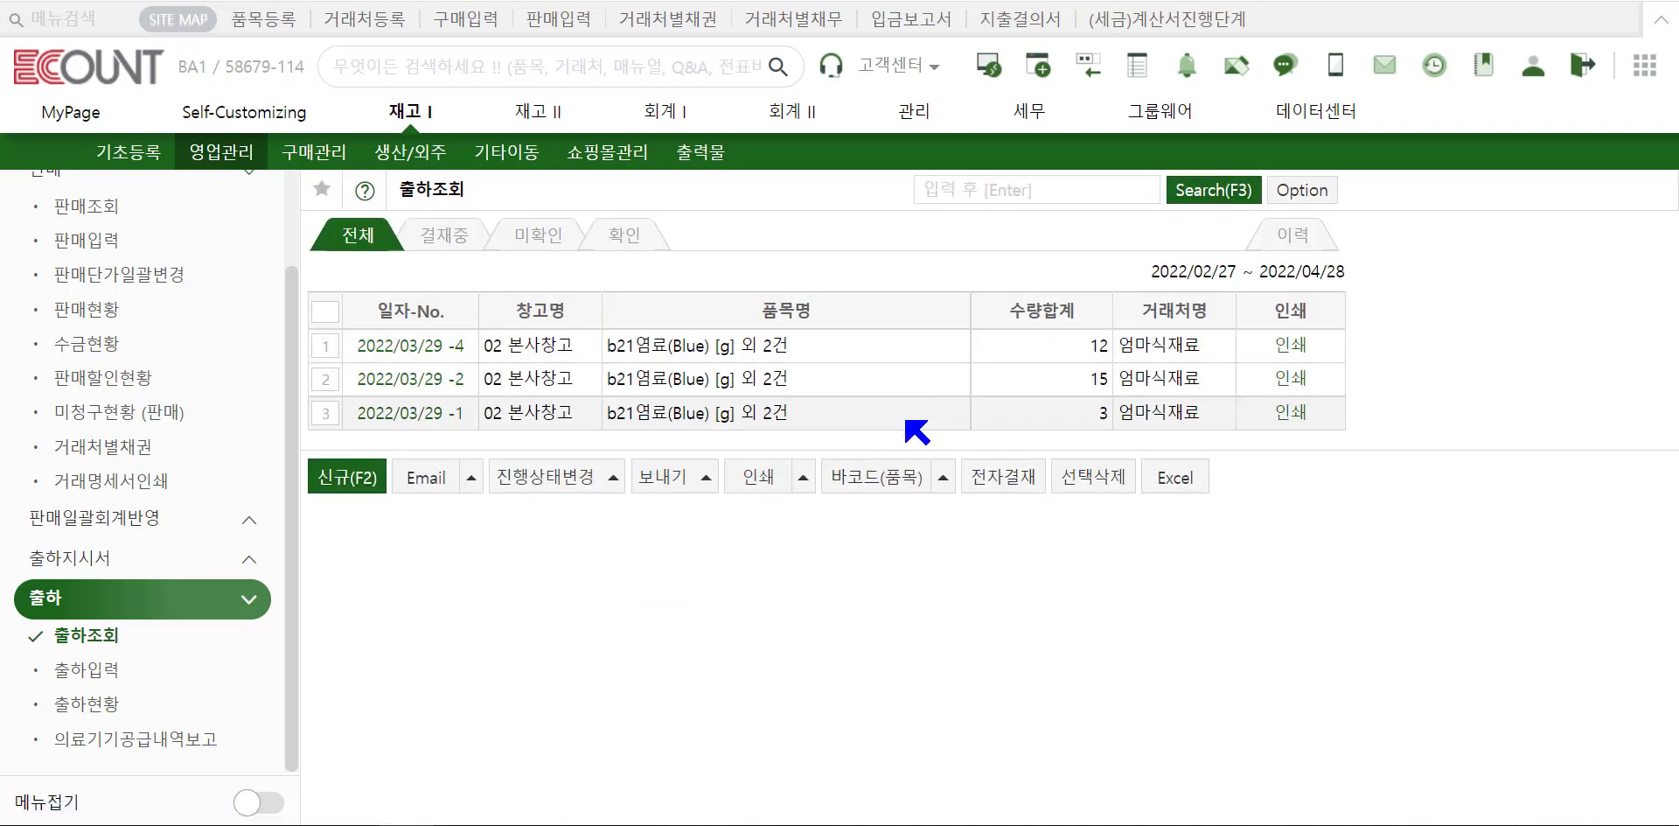
{"action": "left_click", "coordinate": [1292, 347]}
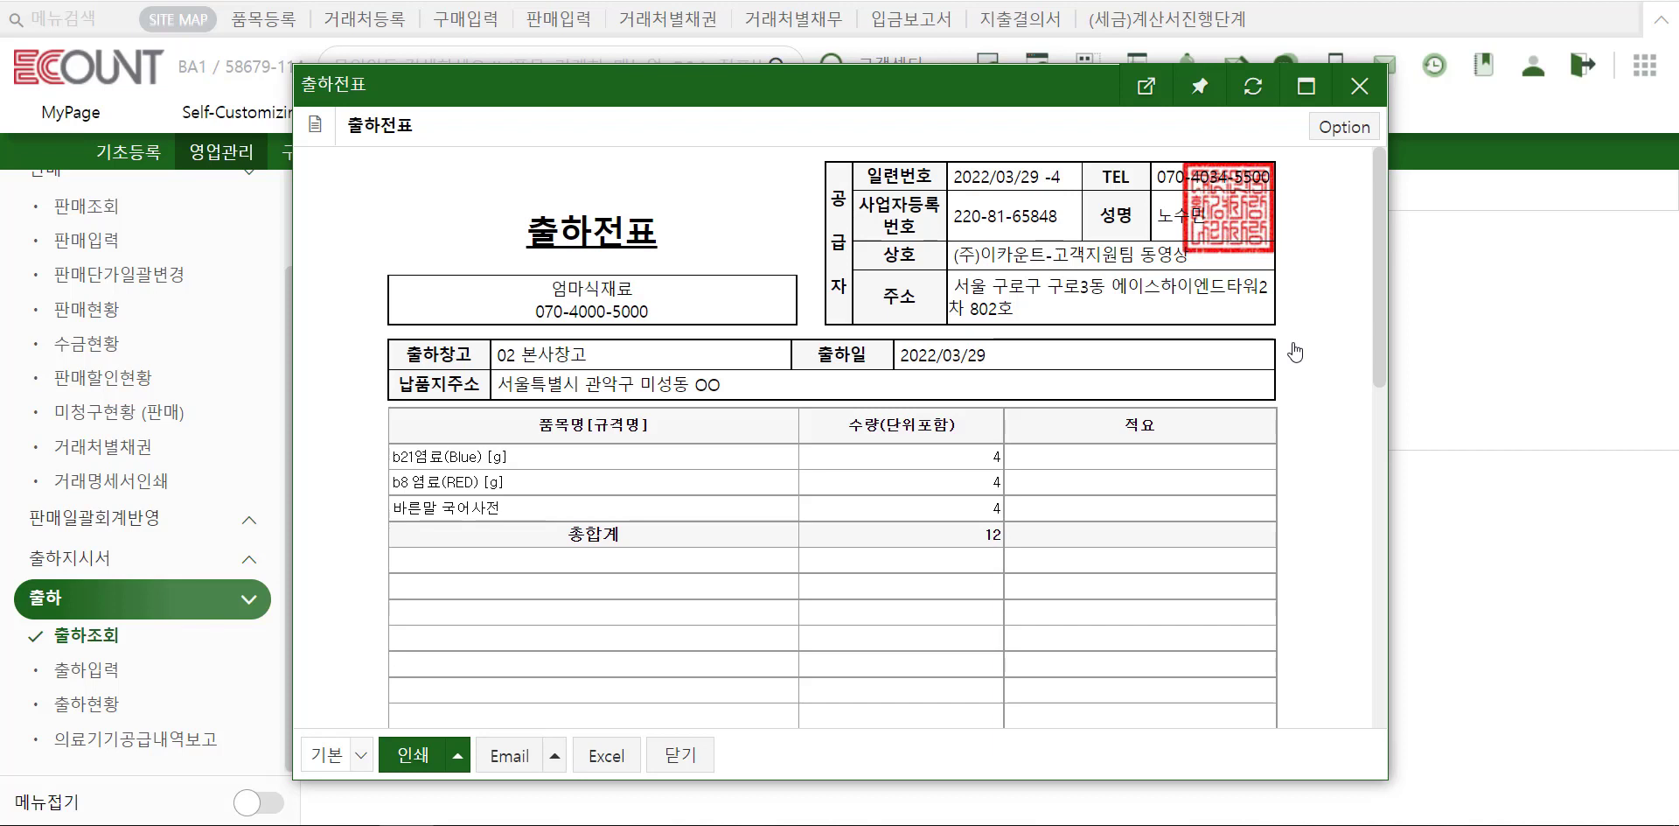
{"action": "left_click", "coordinate": [1344, 127]}
{"action": "mouse_move", "coordinate": [1295, 176]}
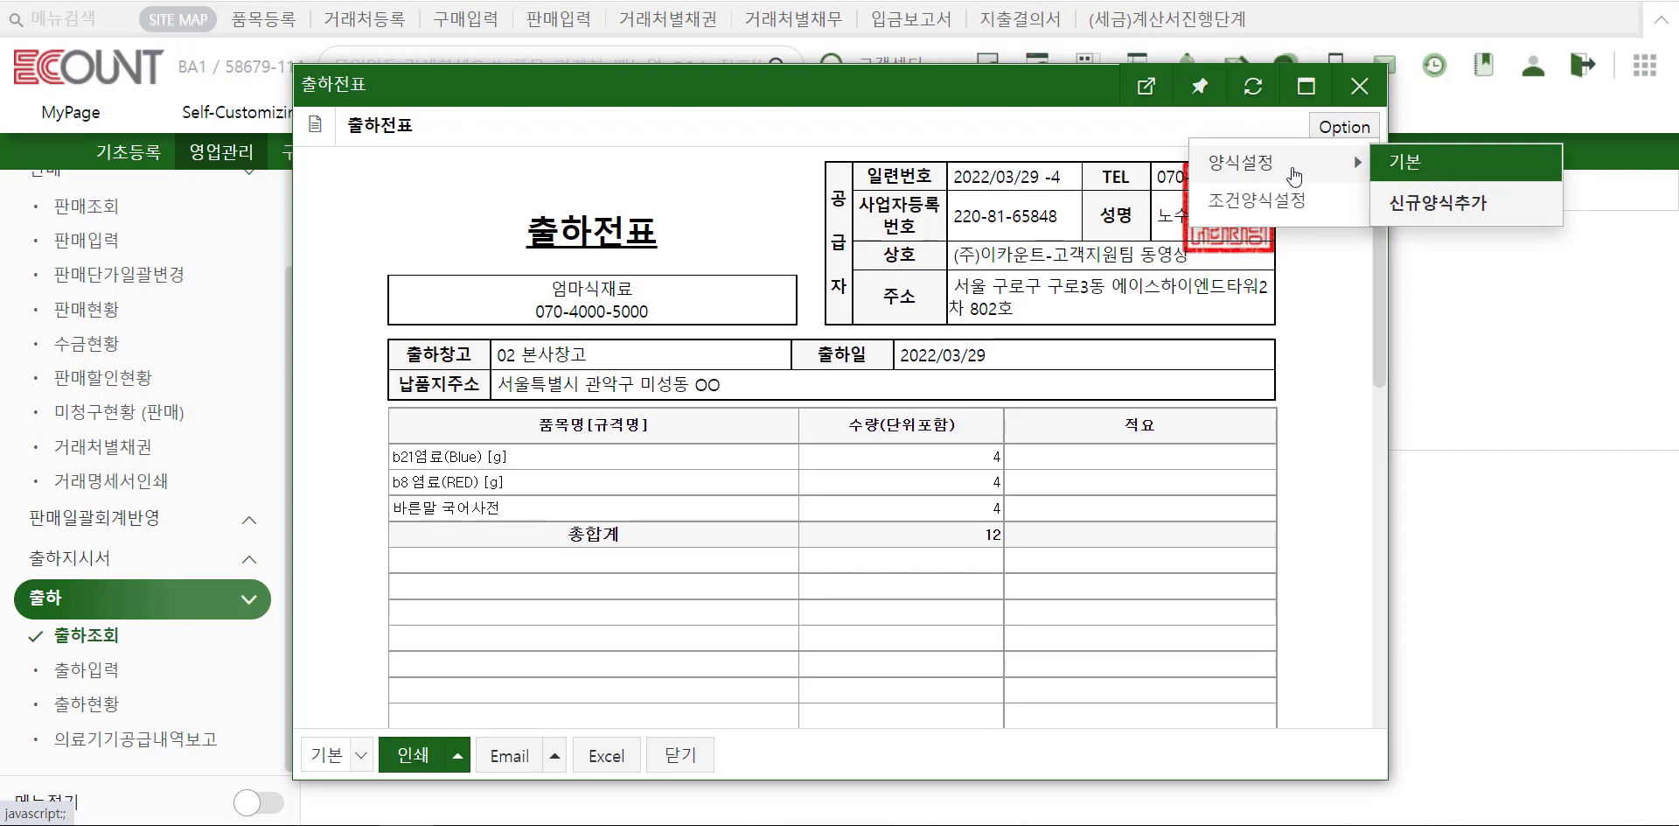
{"action": "left_click", "coordinate": [1470, 207]}
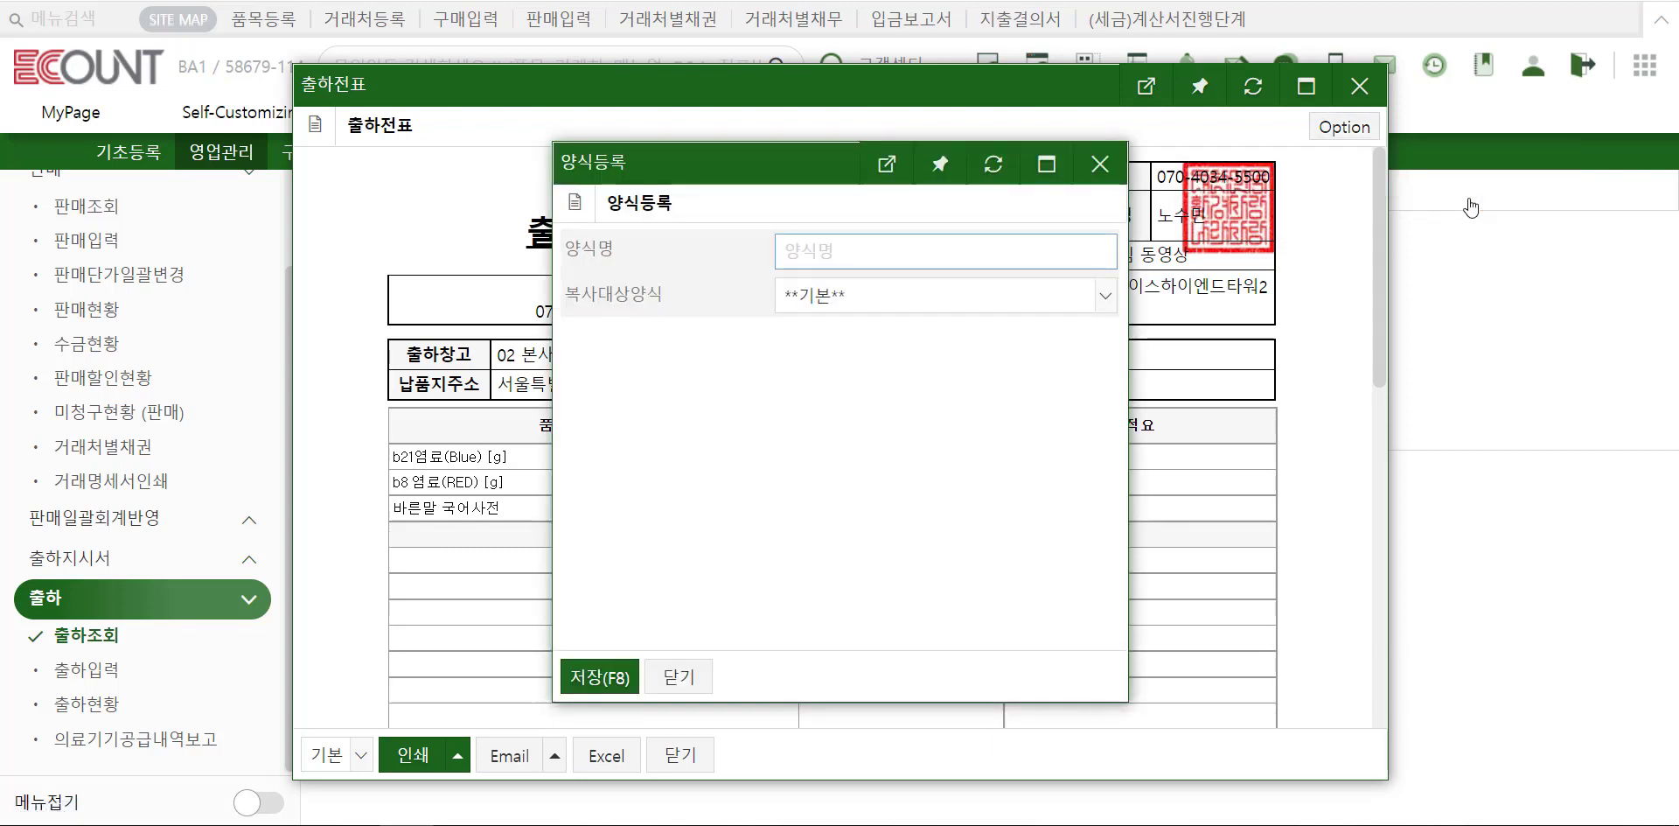
{"action": "type", "text": "보고용"}
{"action": "left_click", "coordinate": [594, 690]}
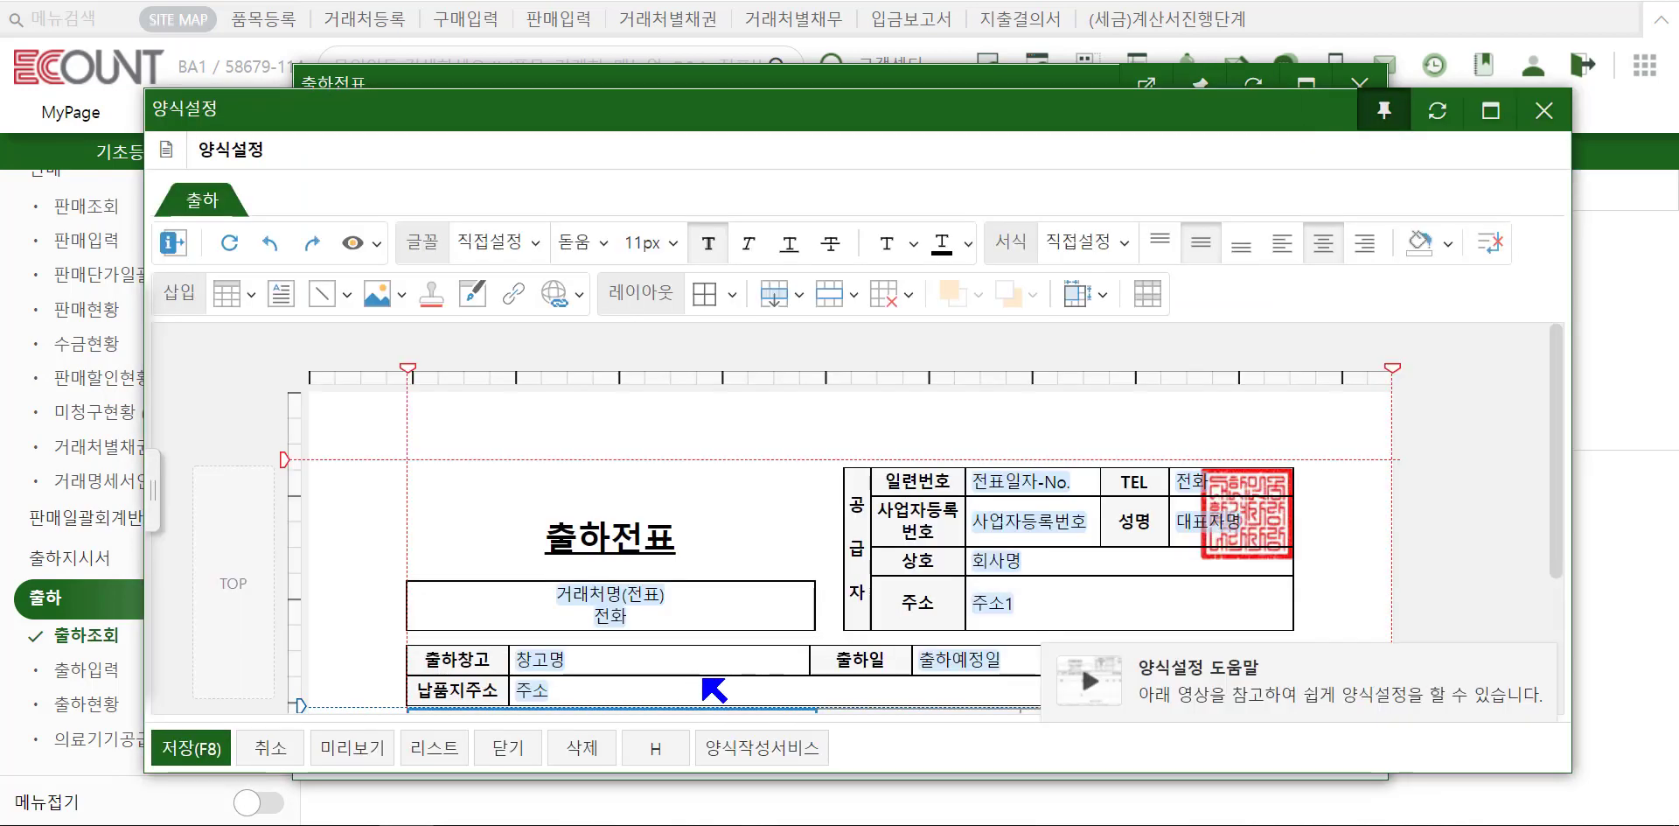
- Examine the 보고용 form's layout and editing options, close the form editor, review the slip's print and Email options, and close the slip
{"action": "right_click", "coordinate": [704, 679]}
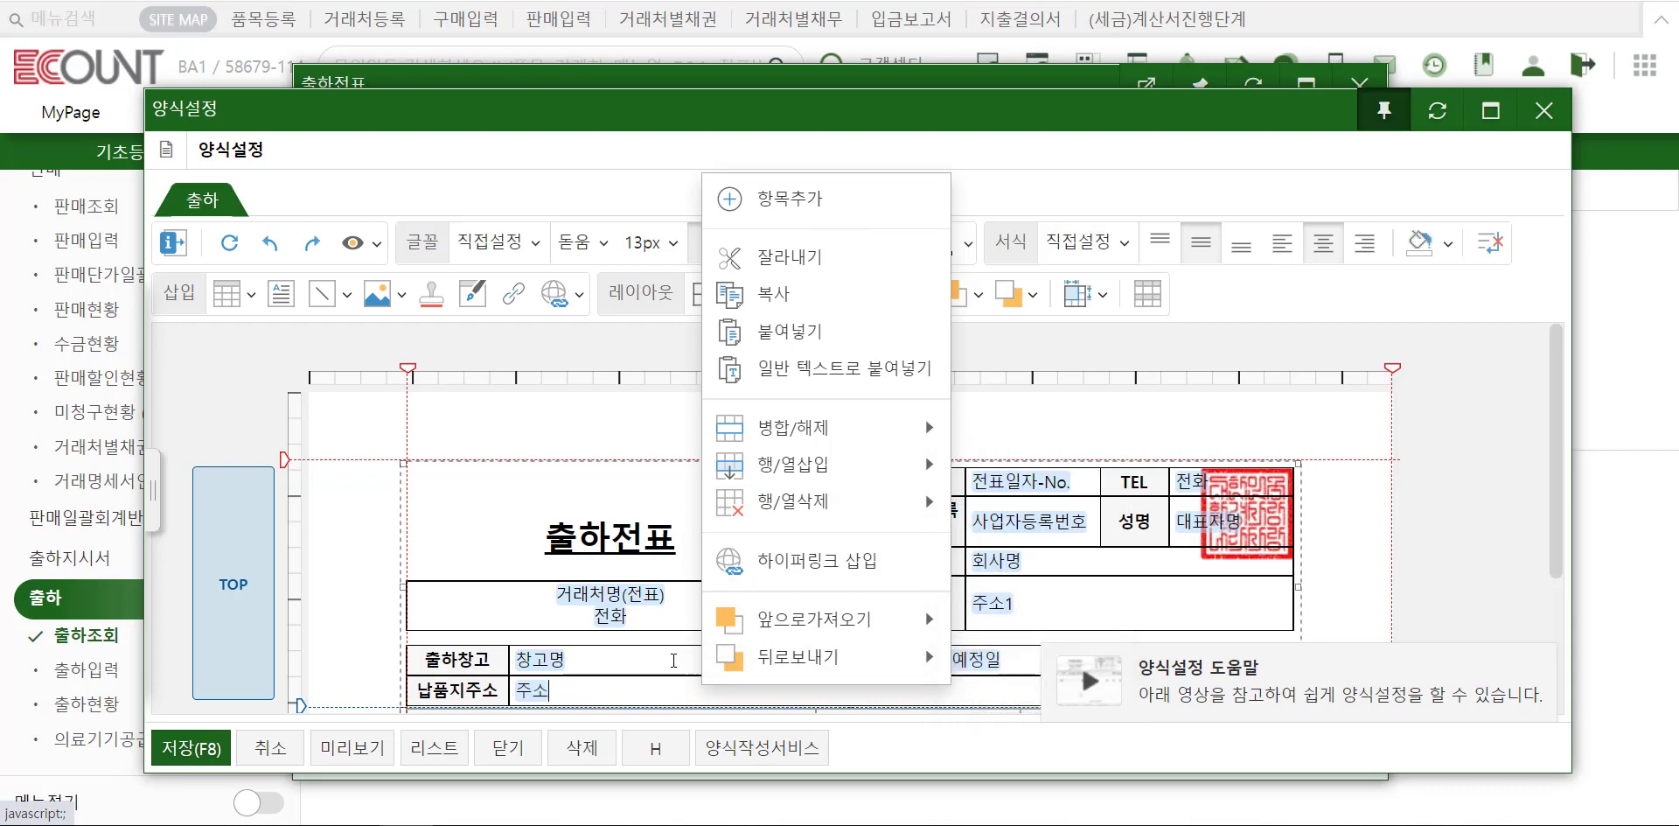
{"action": "left_click", "coordinate": [674, 660]}
{"action": "scroll", "coordinate": [537, 390], "scroll_direction": "down", "scroll_amount": 3}
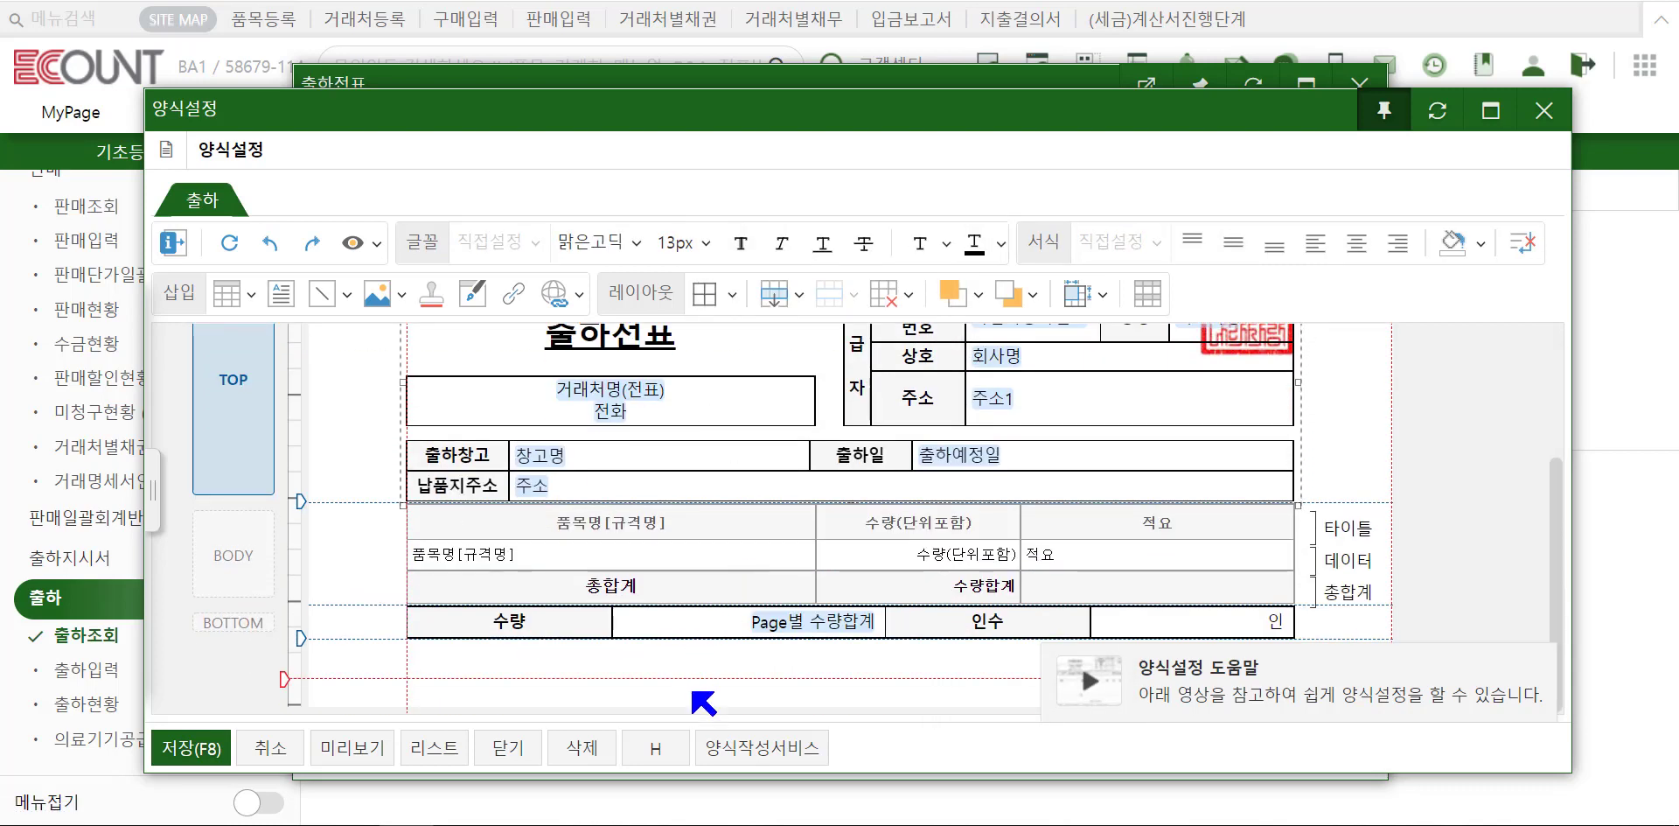
{"action": "left_click", "coordinate": [527, 767]}
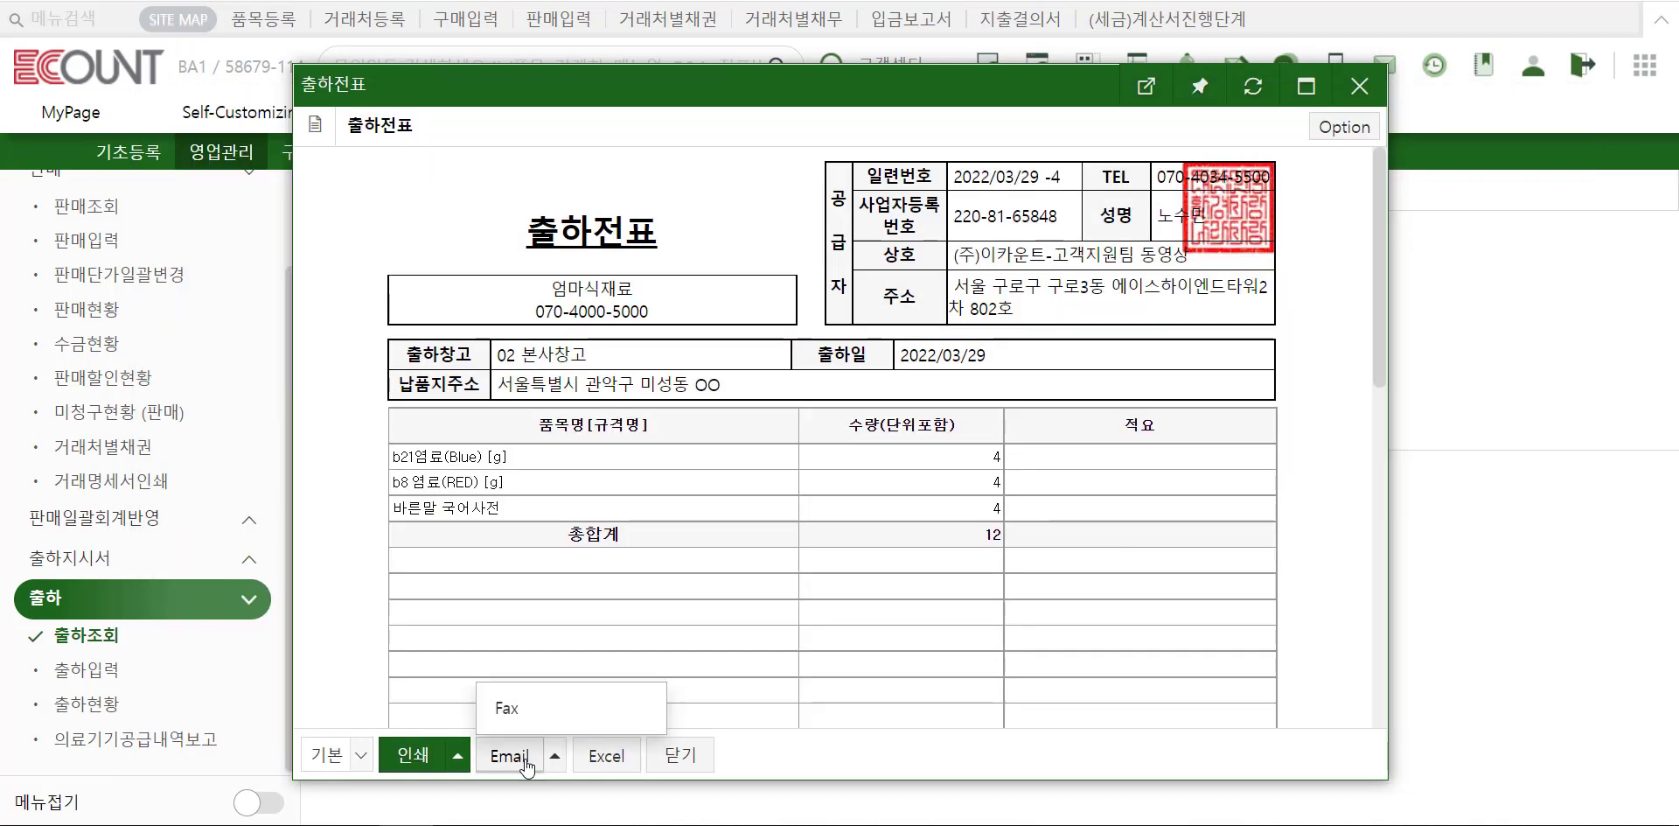
{"action": "mouse_move", "coordinate": [418, 768]}
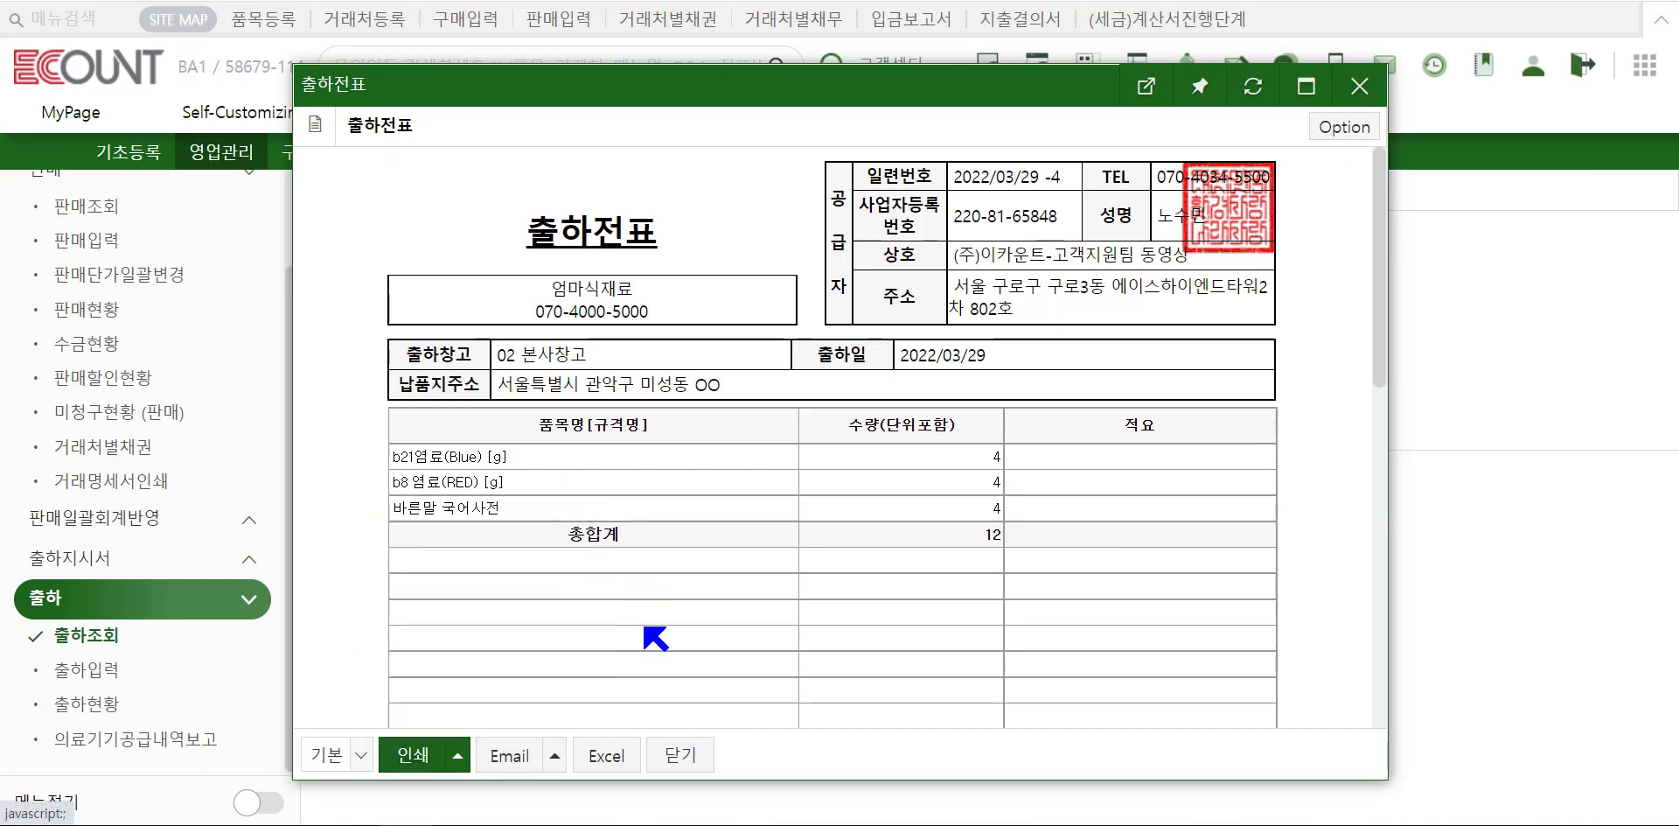
{"action": "mouse_move", "coordinate": [529, 759]}
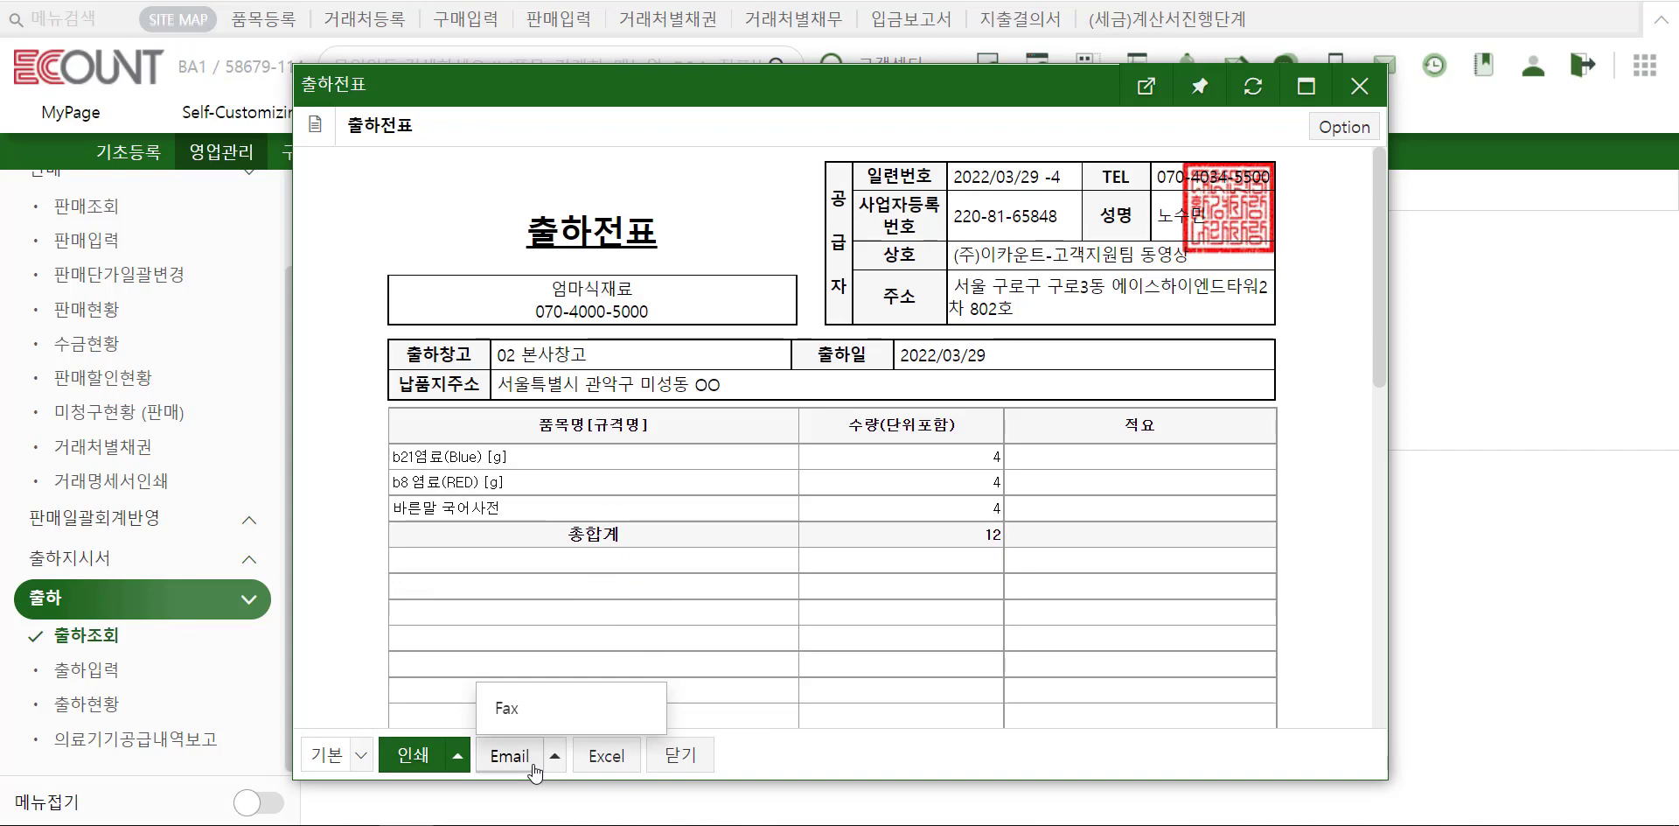
{"action": "left_click", "coordinate": [681, 767]}
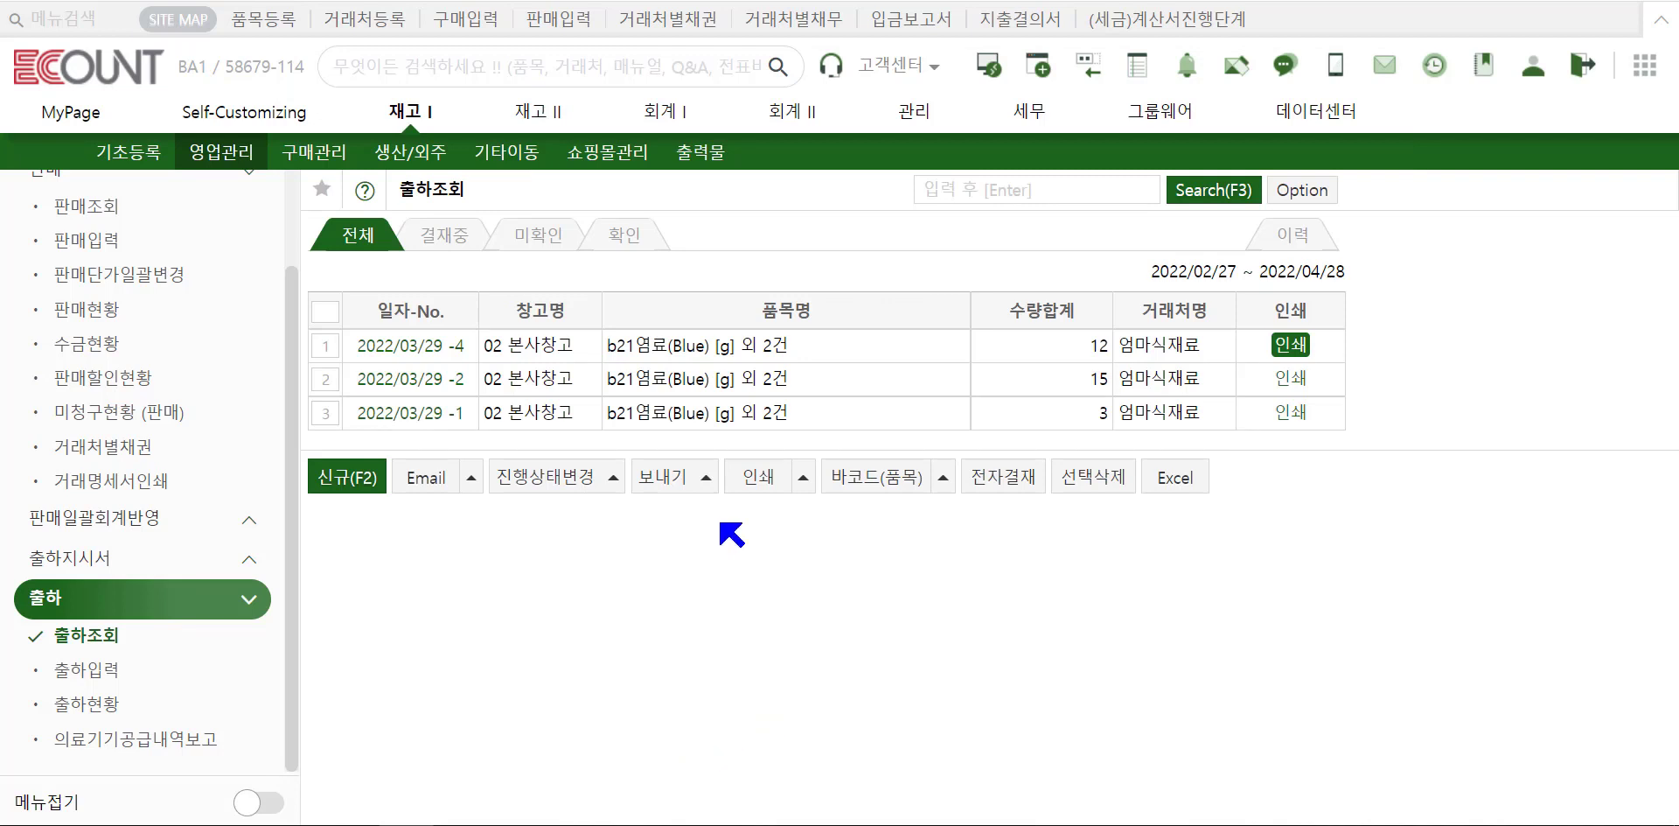
- Preview the item barcodes for all three items of the newest shipment and close the barcode print preview
{"action": "left_click", "coordinate": [322, 348]}
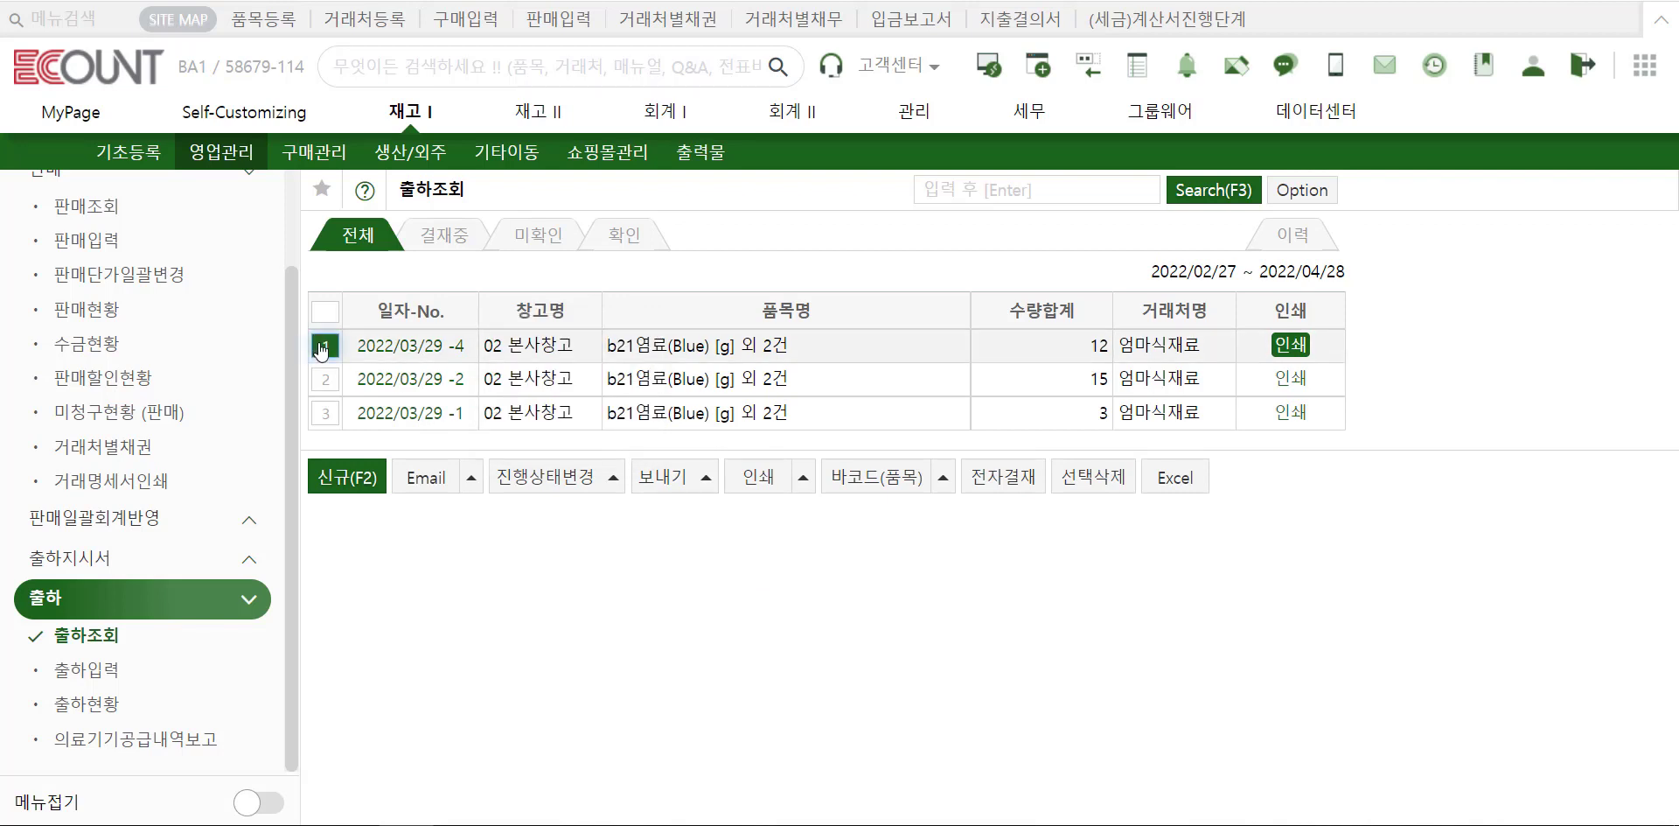
{"action": "left_click", "coordinate": [885, 480]}
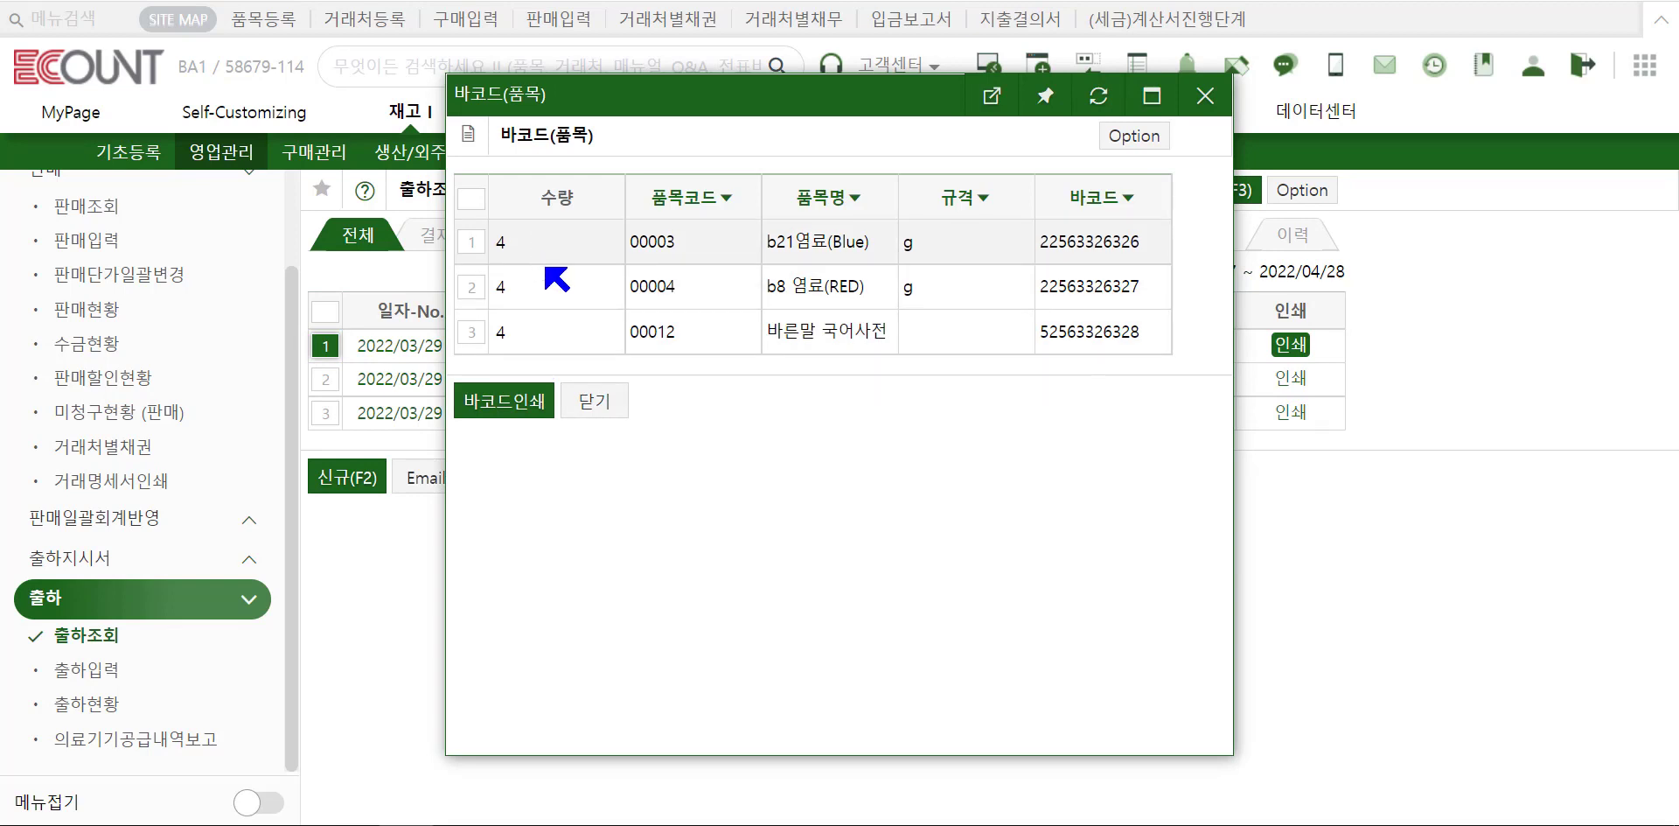
{"action": "left_click", "coordinate": [472, 200]}
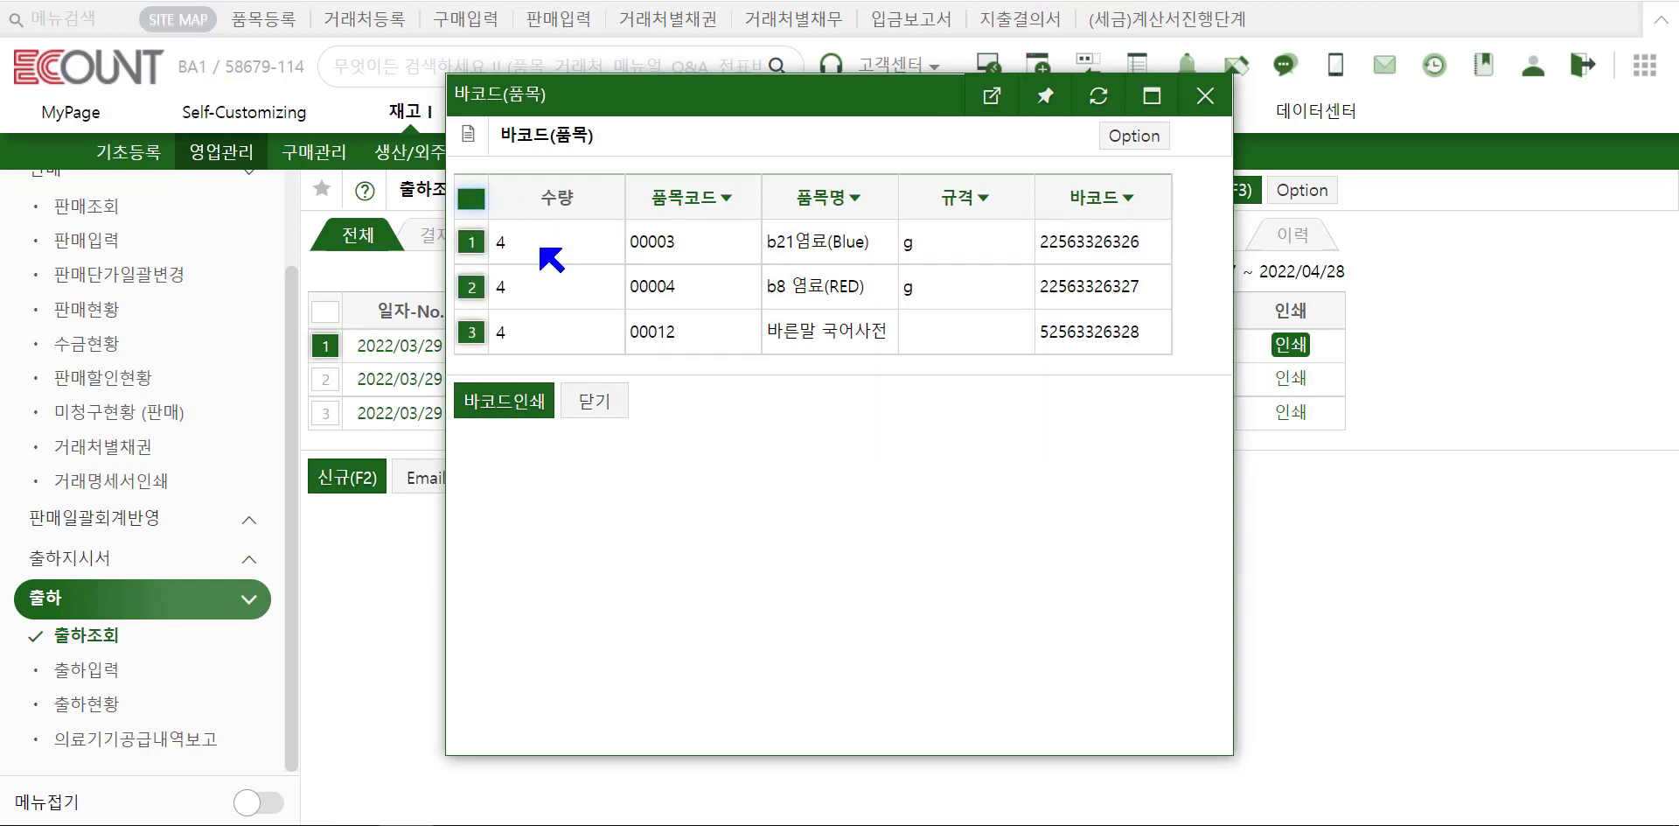
{"action": "left_click", "coordinate": [505, 401]}
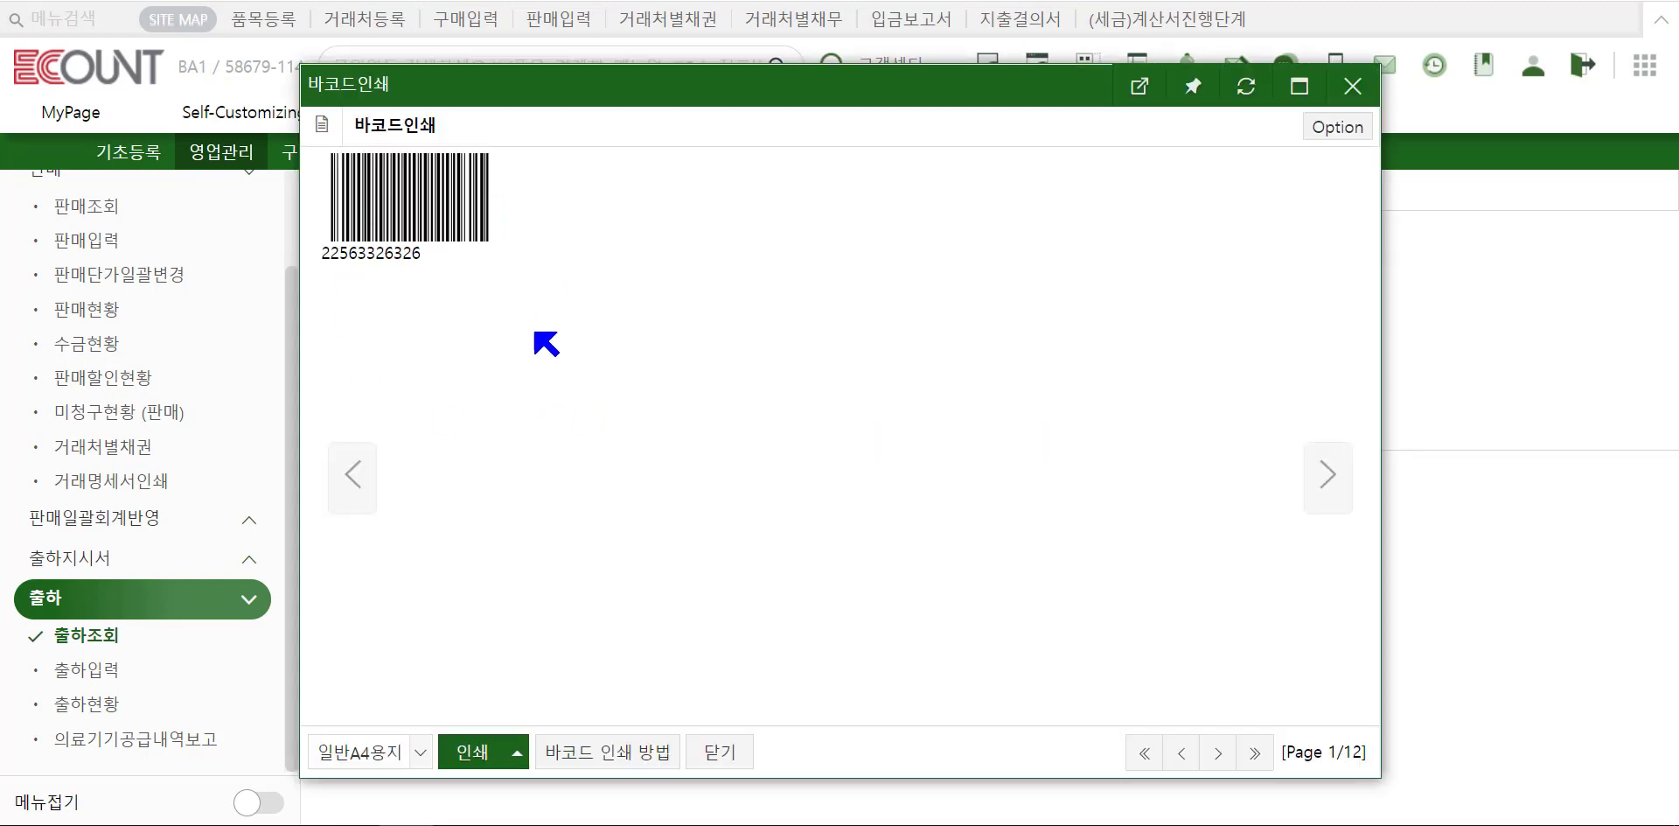
{"action": "left_click", "coordinate": [722, 753]}
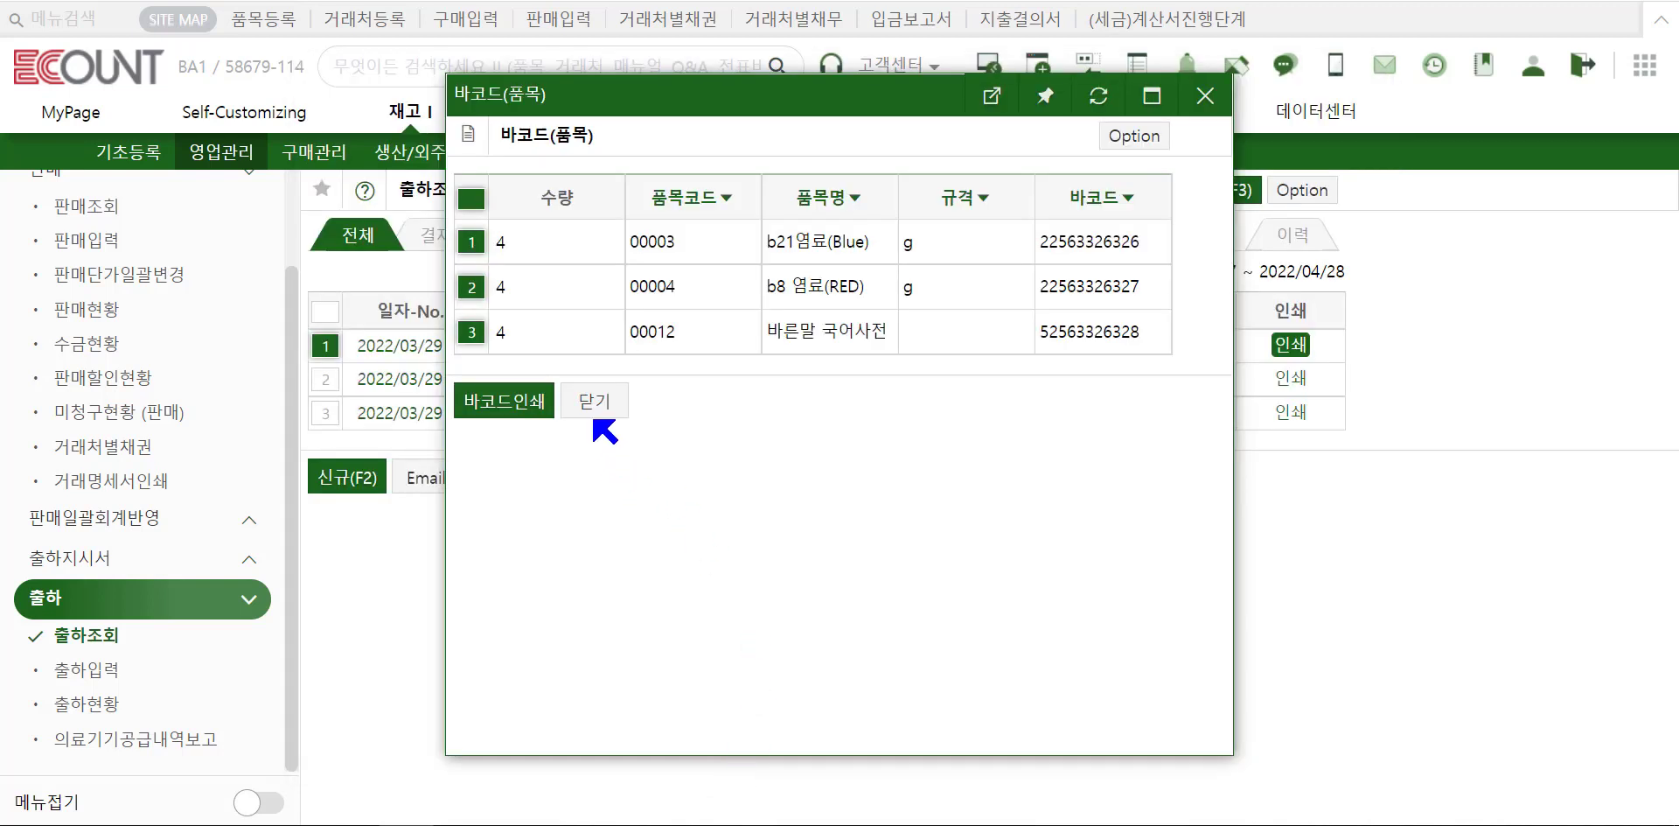
- Close the item barcode window, check the search conditions available in 출하조회, and return to the shipment list
{"action": "left_click", "coordinate": [598, 404]}
{"action": "left_click", "coordinate": [1178, 194]}
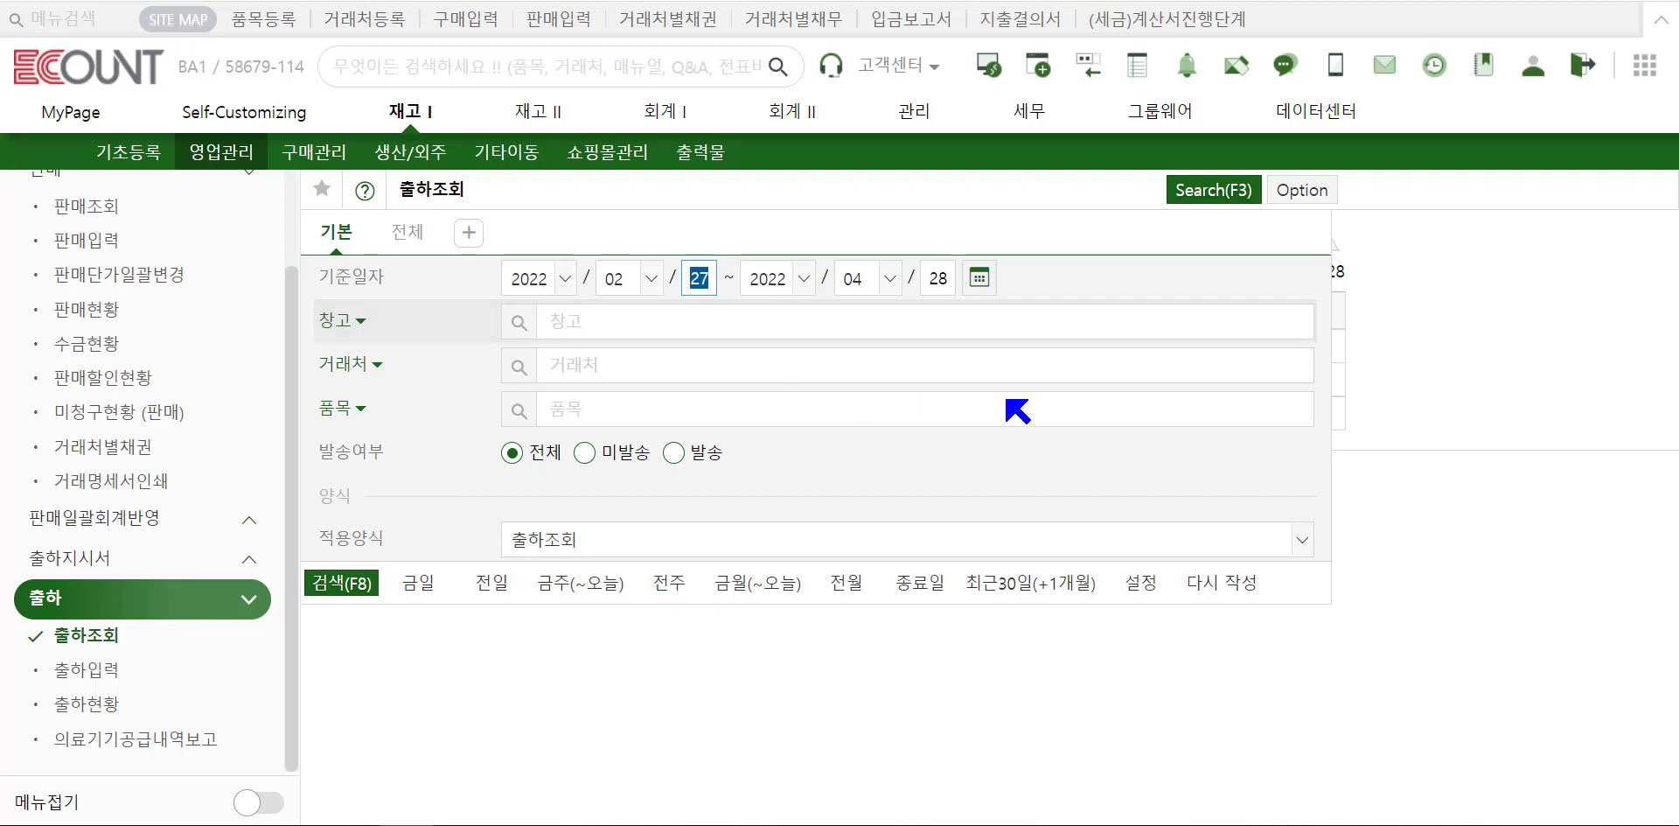
{"action": "left_click", "coordinate": [1205, 190]}
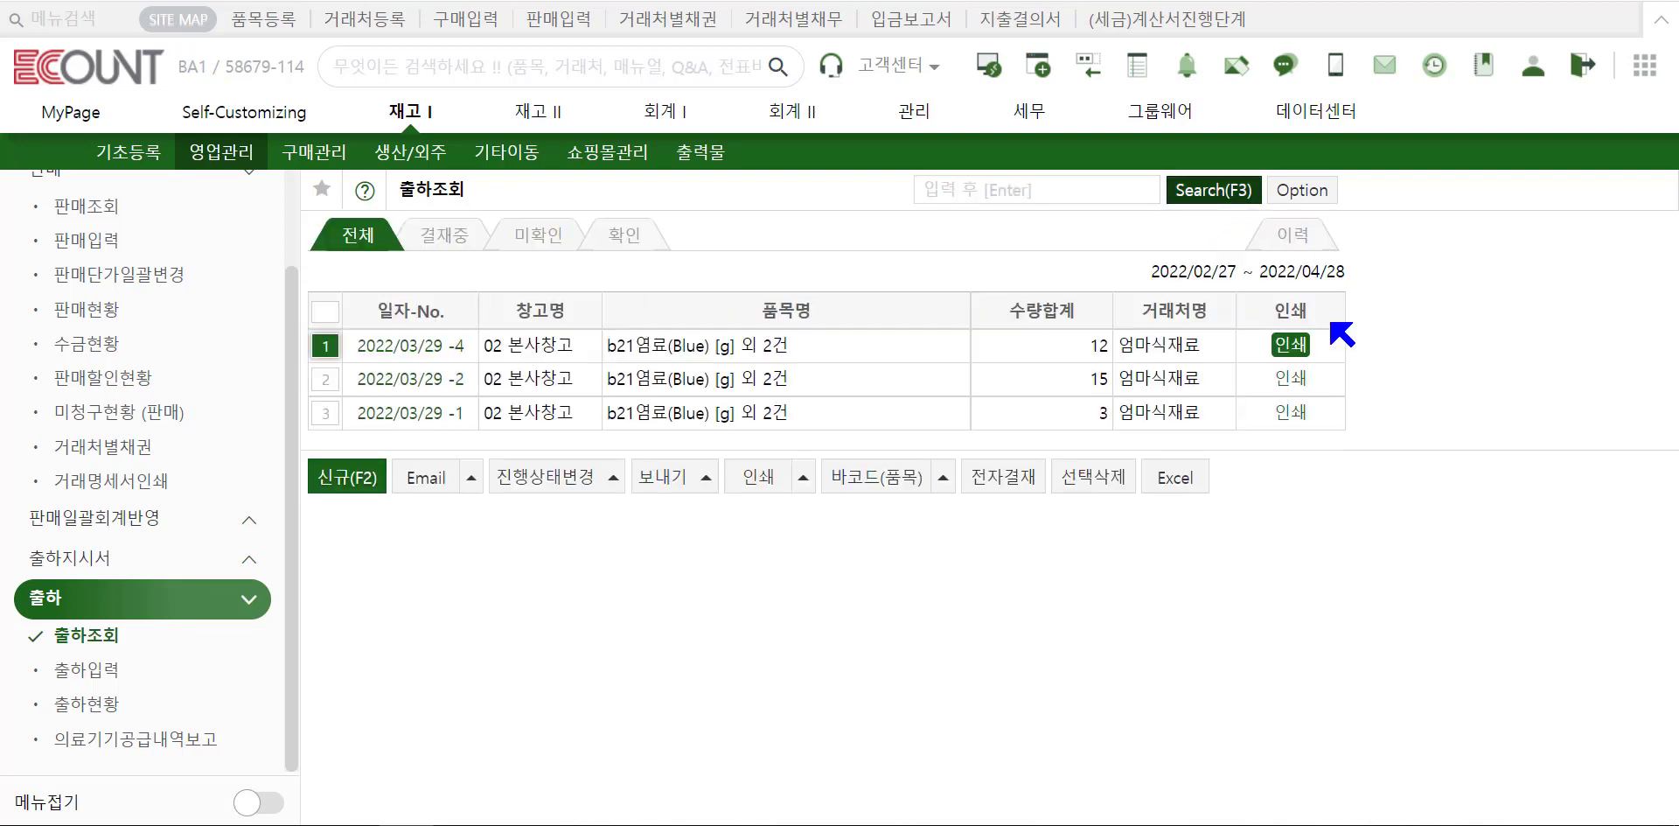
- Run the 출하현황 report by line (라인별) for 2022/03/01 ~ 2022/03/29 and review its lines and form-setting options
{"action": "left_click", "coordinate": [203, 719]}
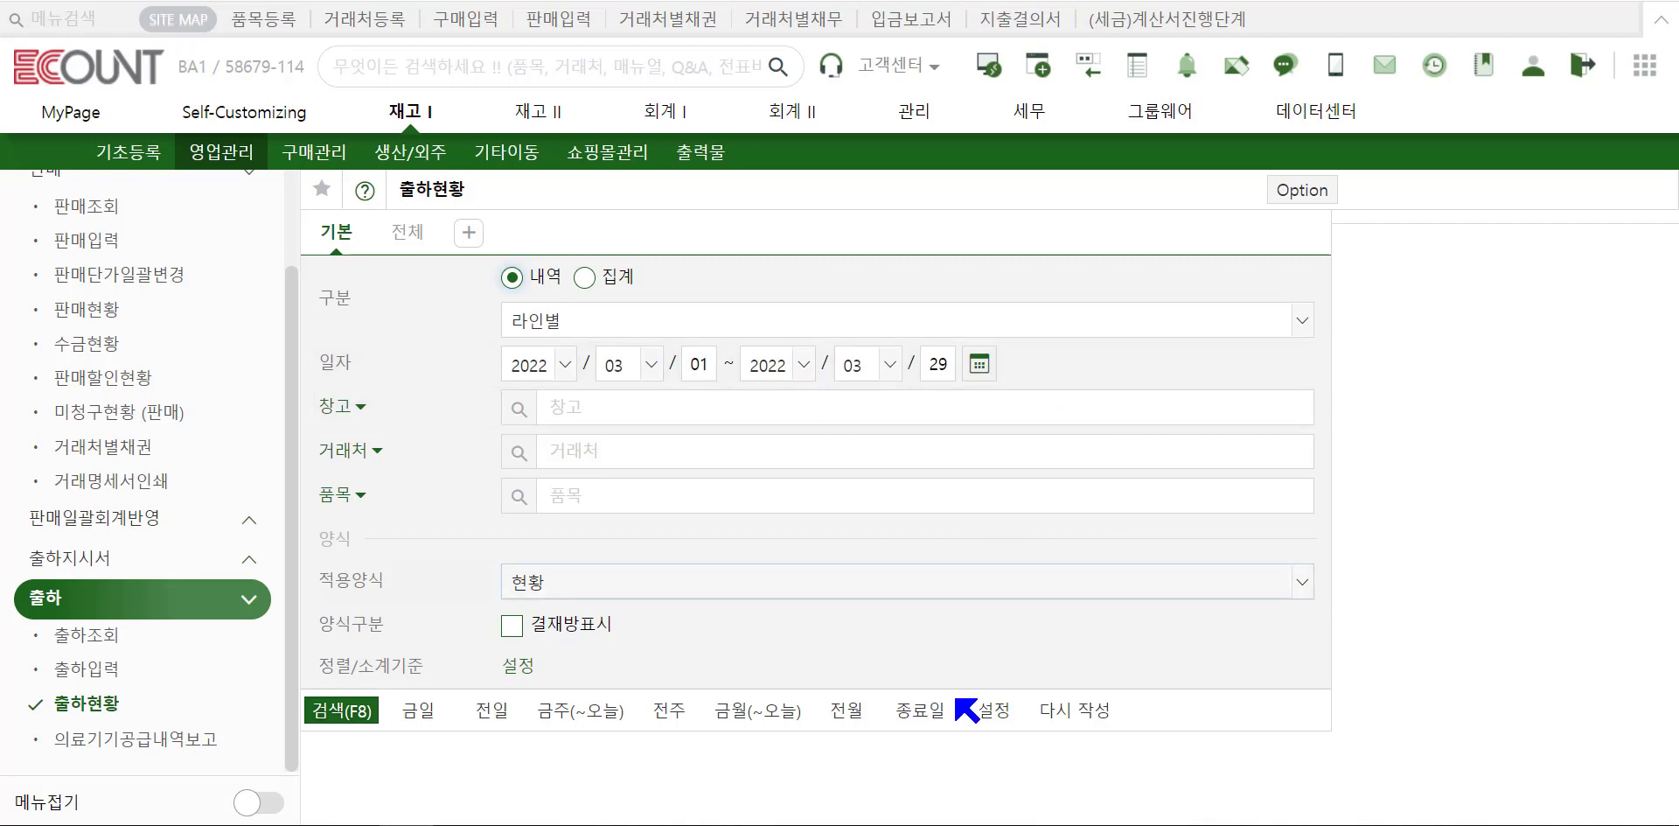
{"action": "left_click", "coordinate": [368, 724]}
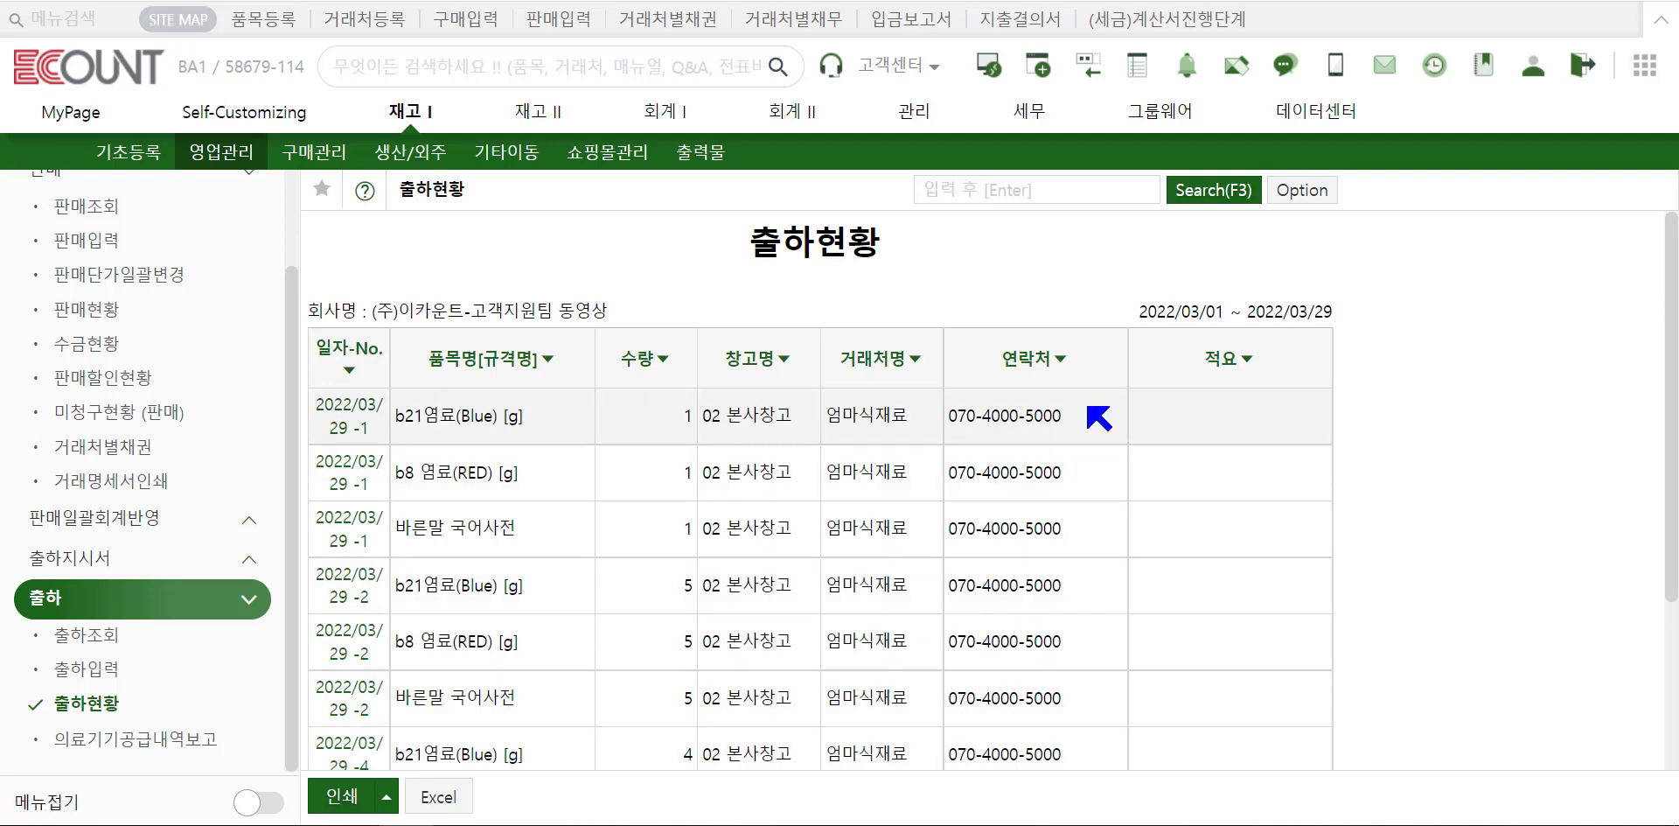
{"action": "scroll", "coordinate": [1098, 416], "scroll_direction": "down", "scroll_amount": 3}
{"action": "scroll", "coordinate": [1194, 535], "scroll_direction": "up", "scroll_amount": 3}
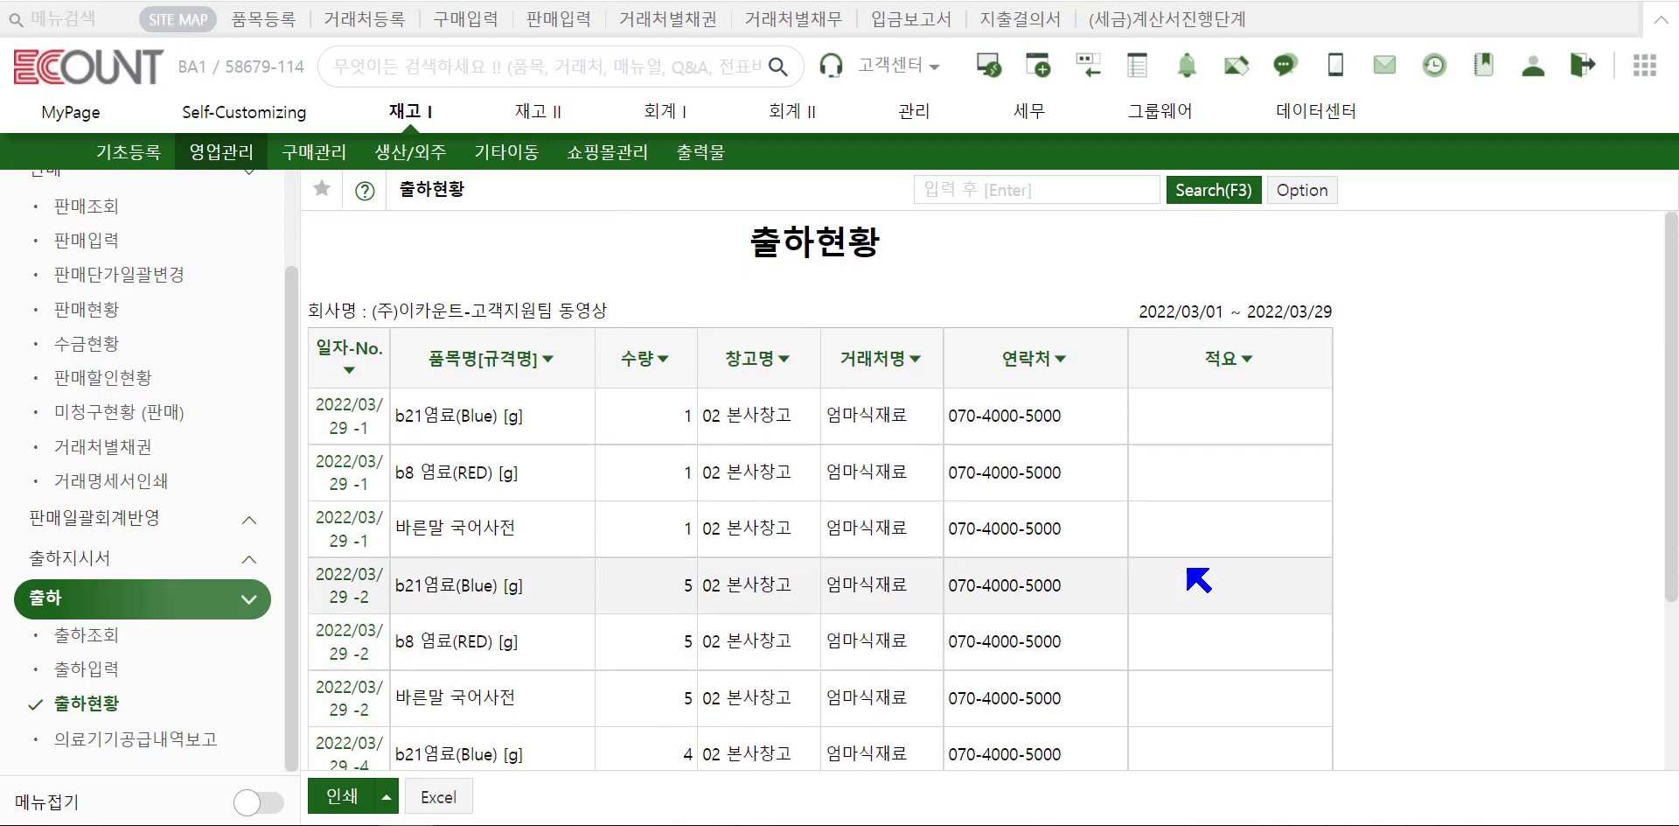
{"action": "left_click", "coordinate": [1298, 195]}
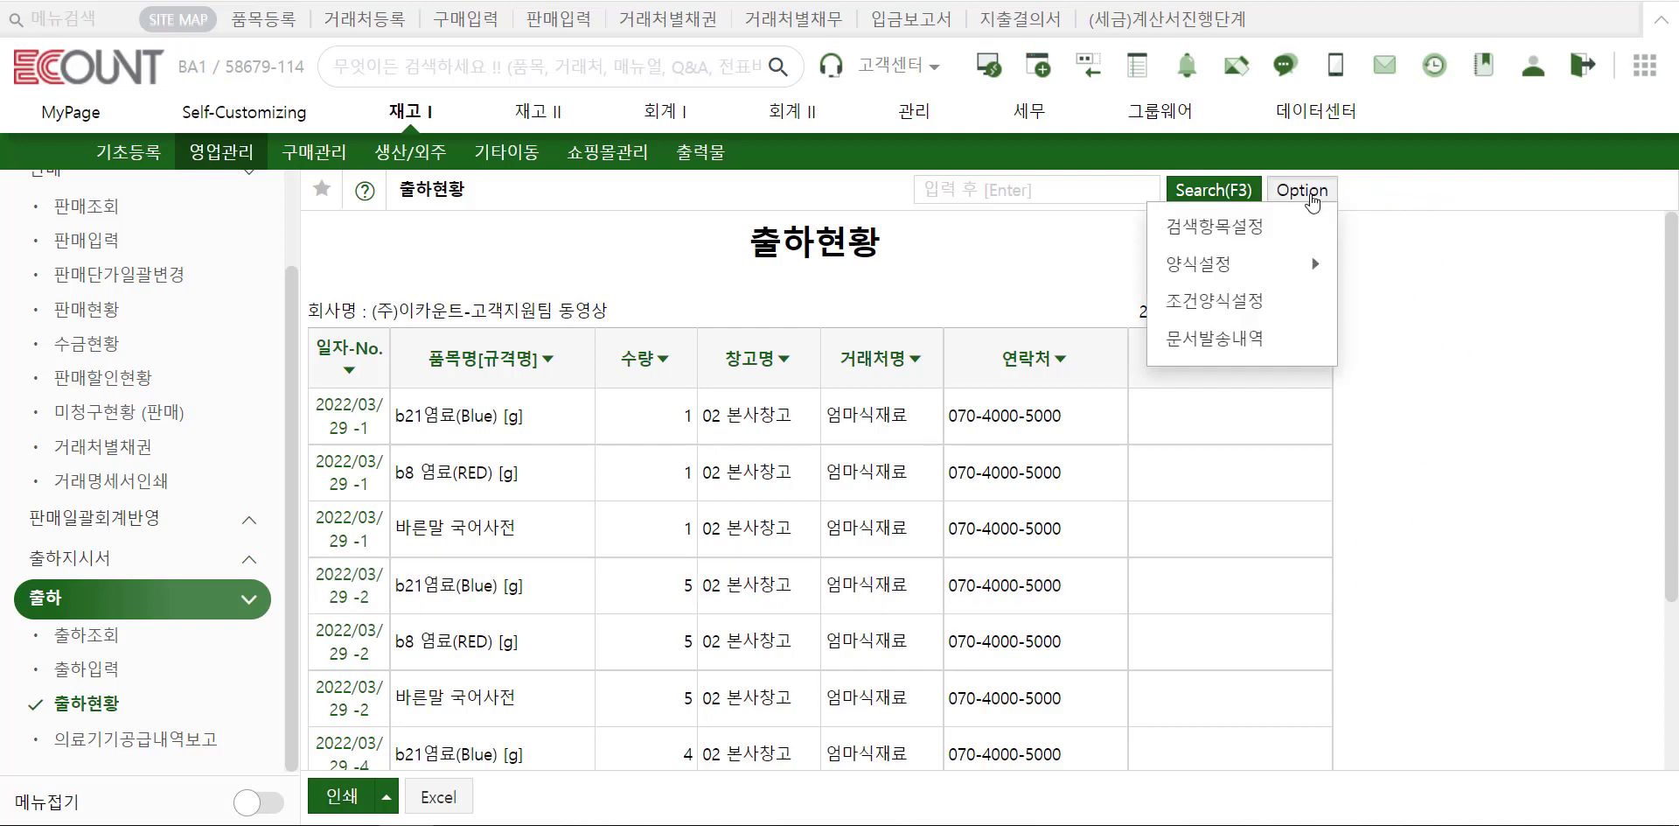
{"action": "mouse_move", "coordinate": [1242, 264]}
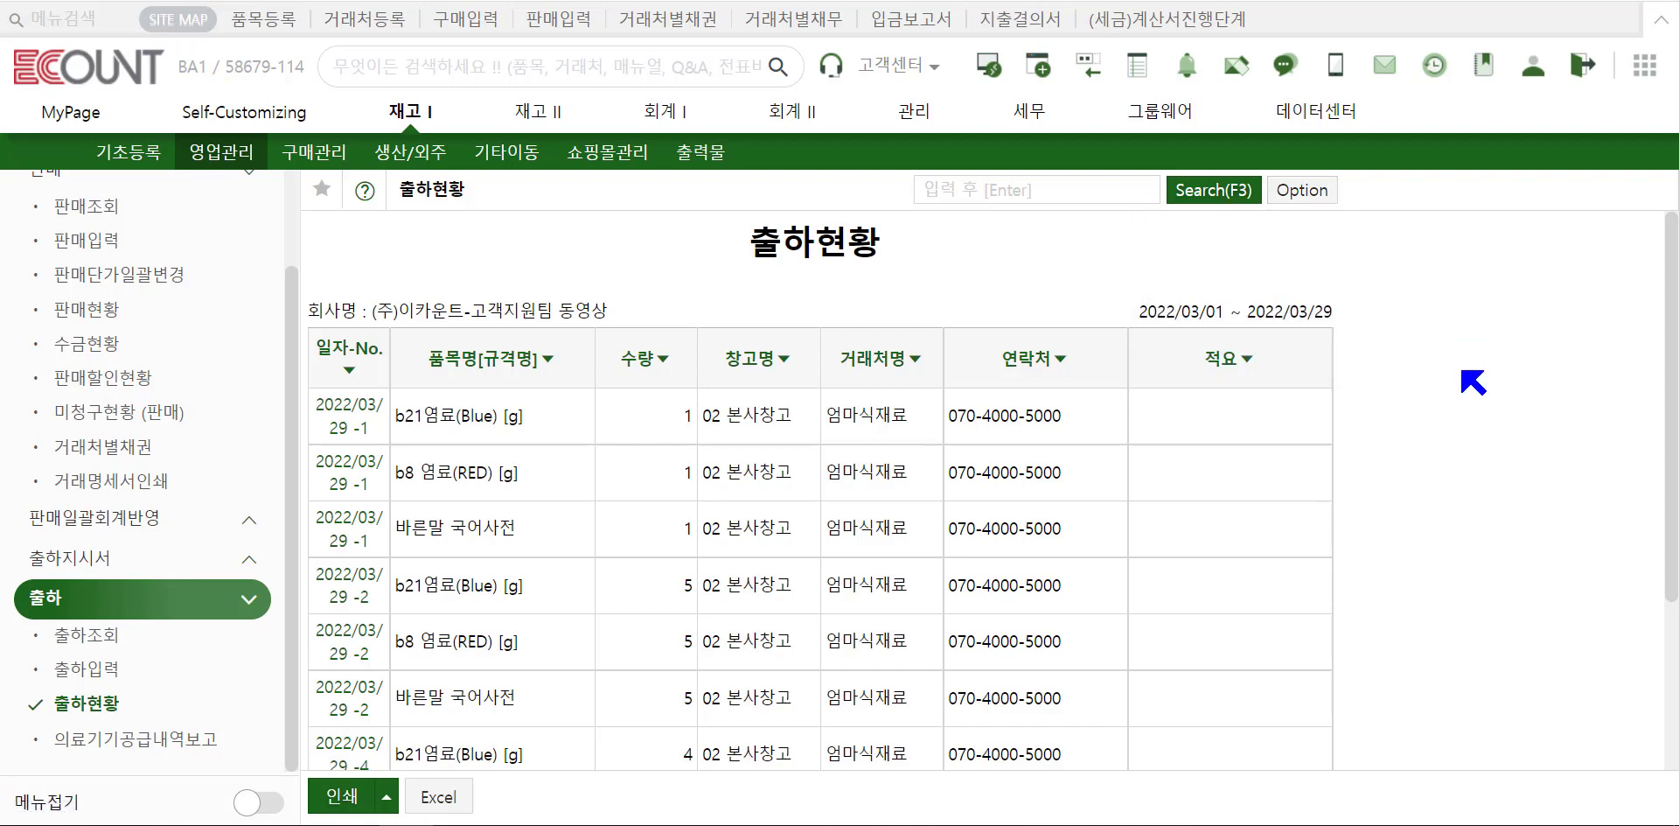
- Switch the 출하현황 search to 집계, with 월별 as 집계조건1 and 품목명[규격] as 집계조건2
{"action": "left_click", "coordinate": [1216, 190]}
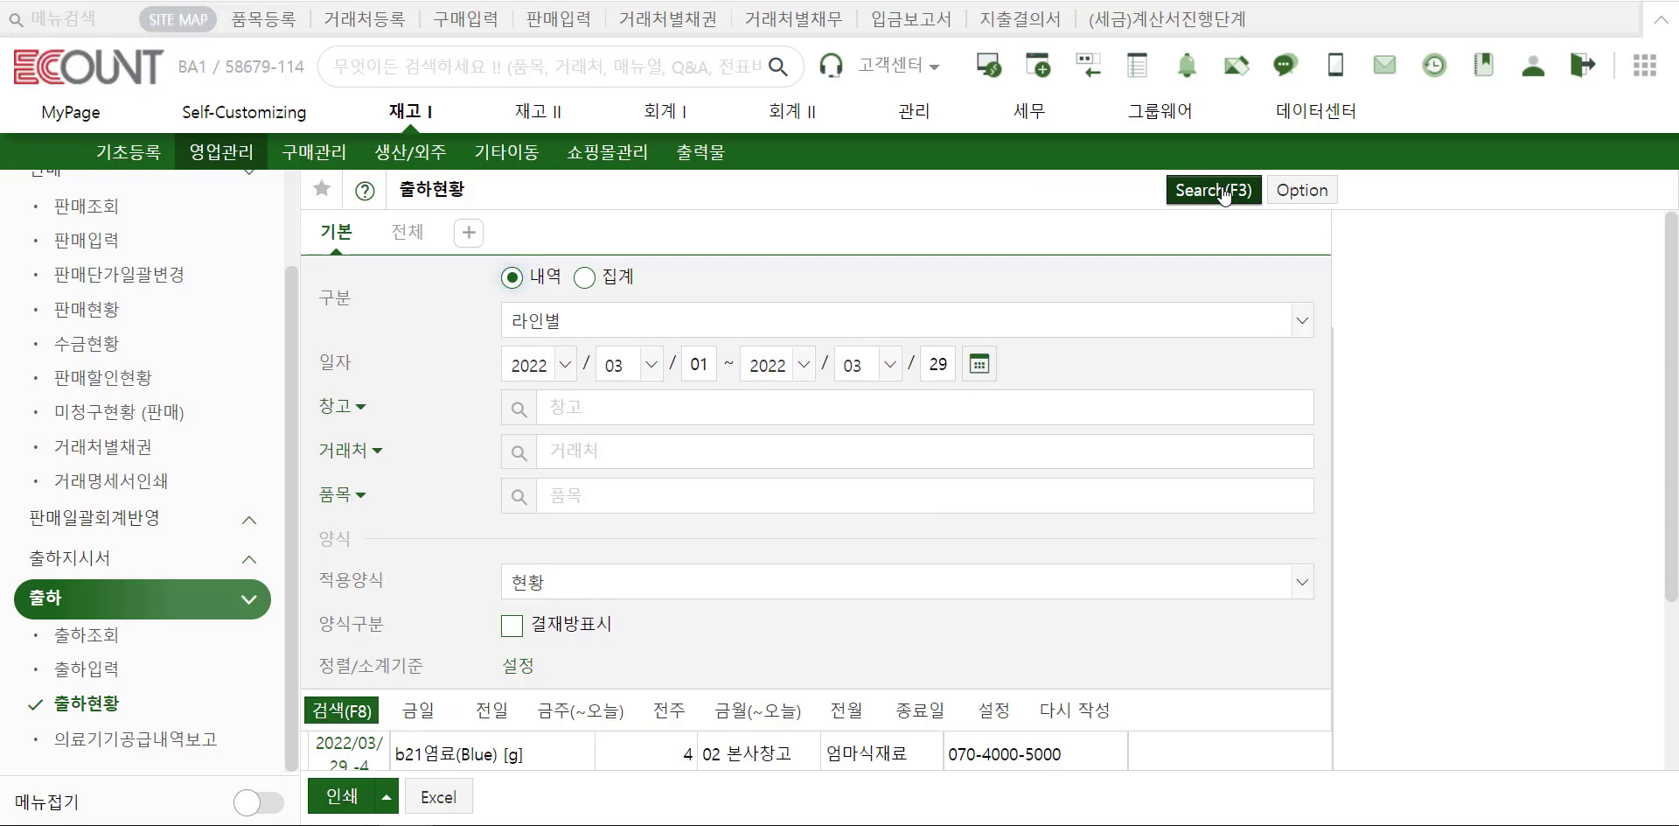
{"action": "left_click", "coordinate": [607, 280]}
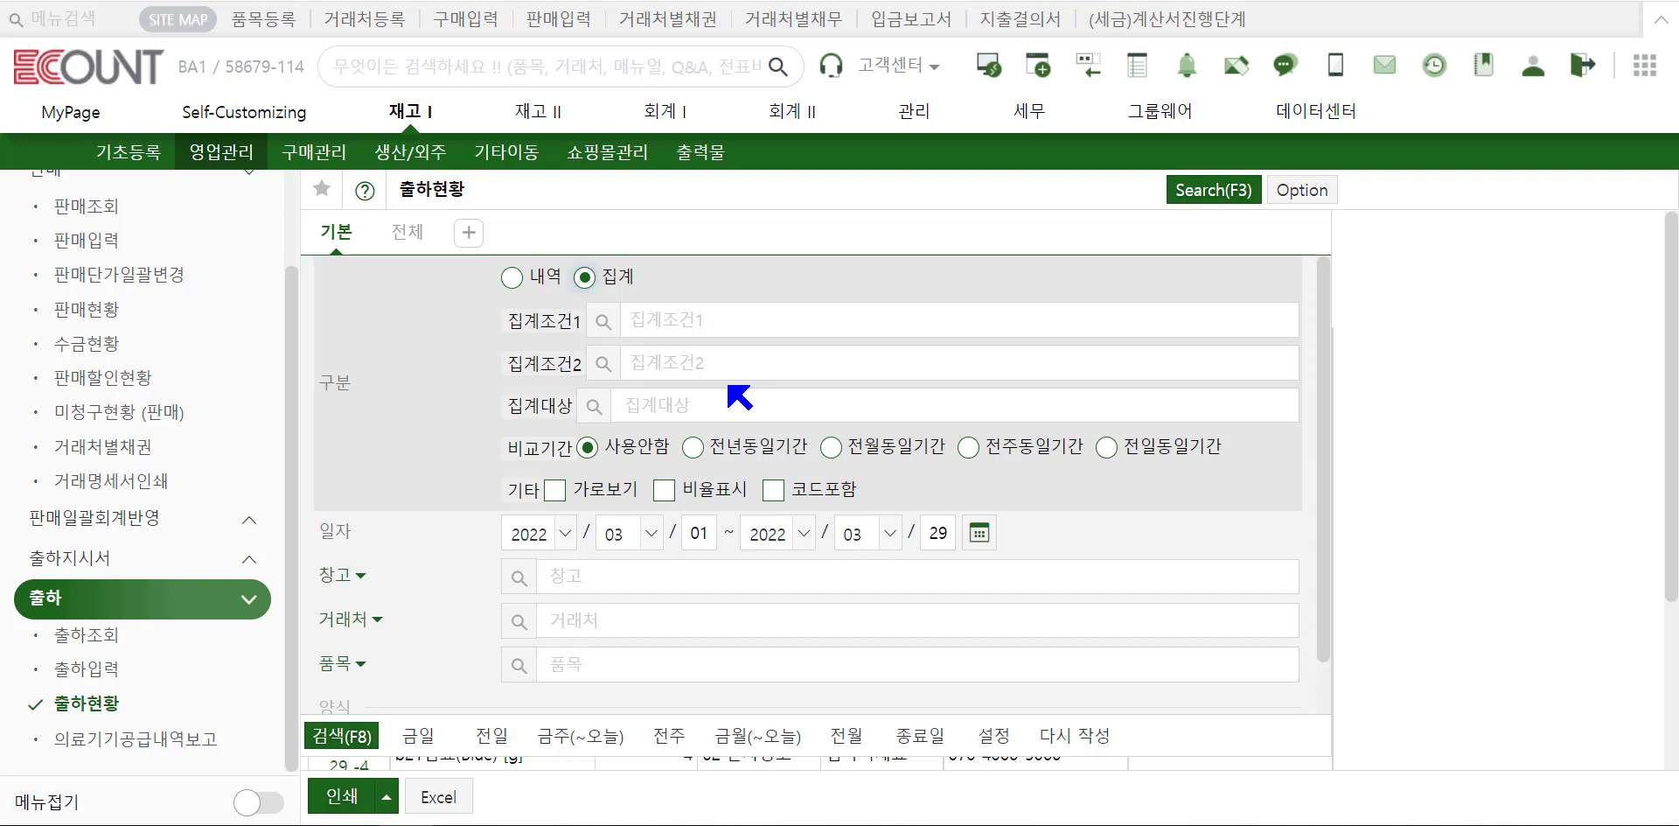
{"action": "left_click", "coordinate": [604, 323]}
{"action": "left_click", "coordinate": [611, 329]}
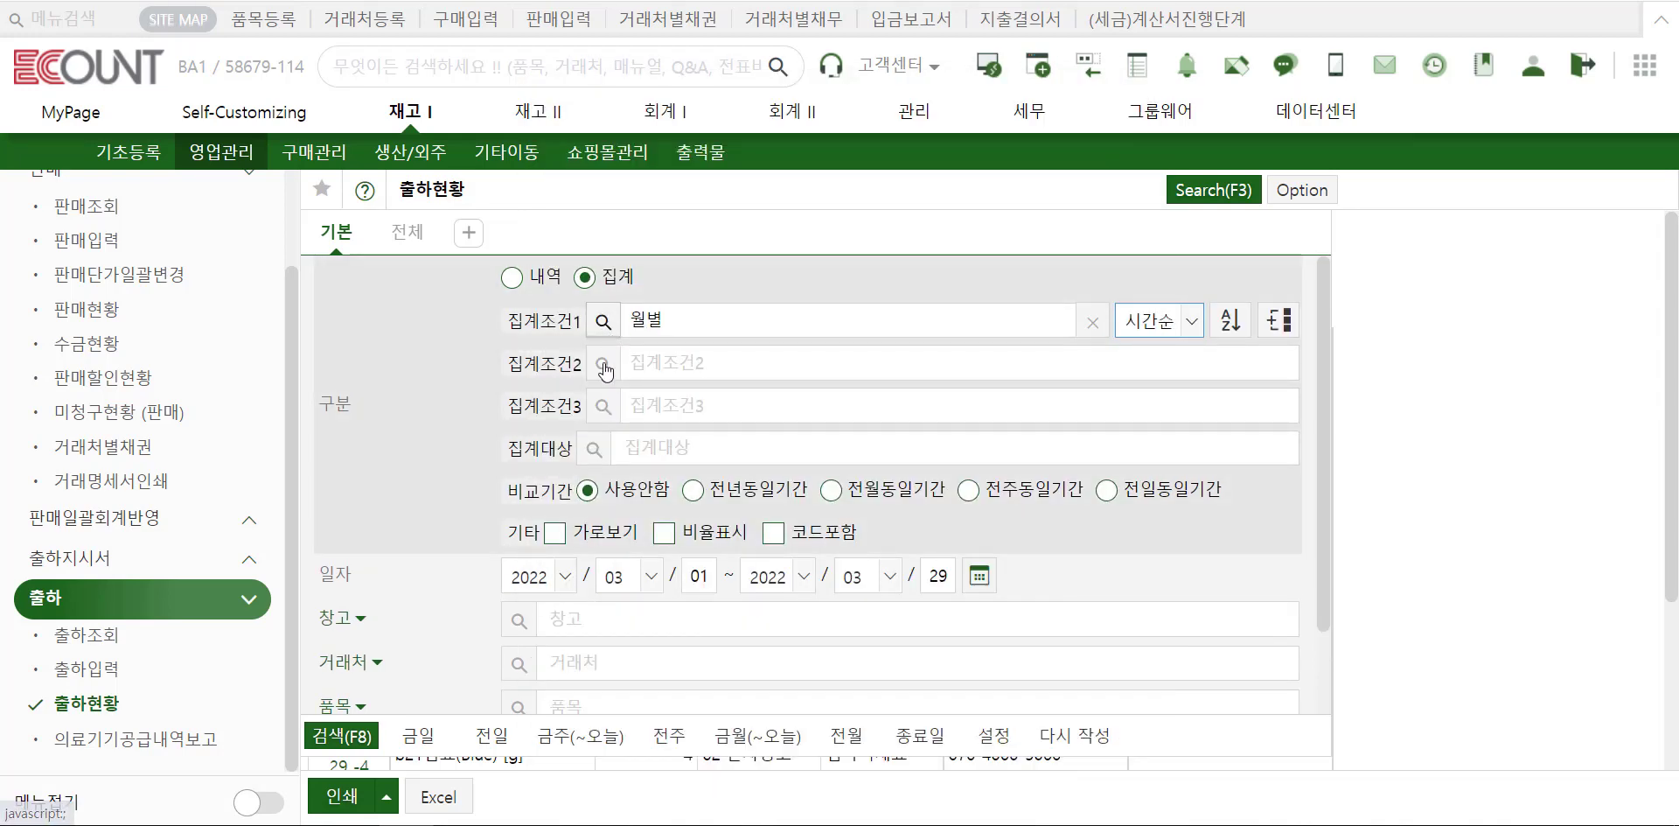
{"action": "left_click", "coordinate": [604, 366]}
{"action": "scroll", "coordinate": [781, 402], "scroll_direction": "down", "scroll_amount": 3}
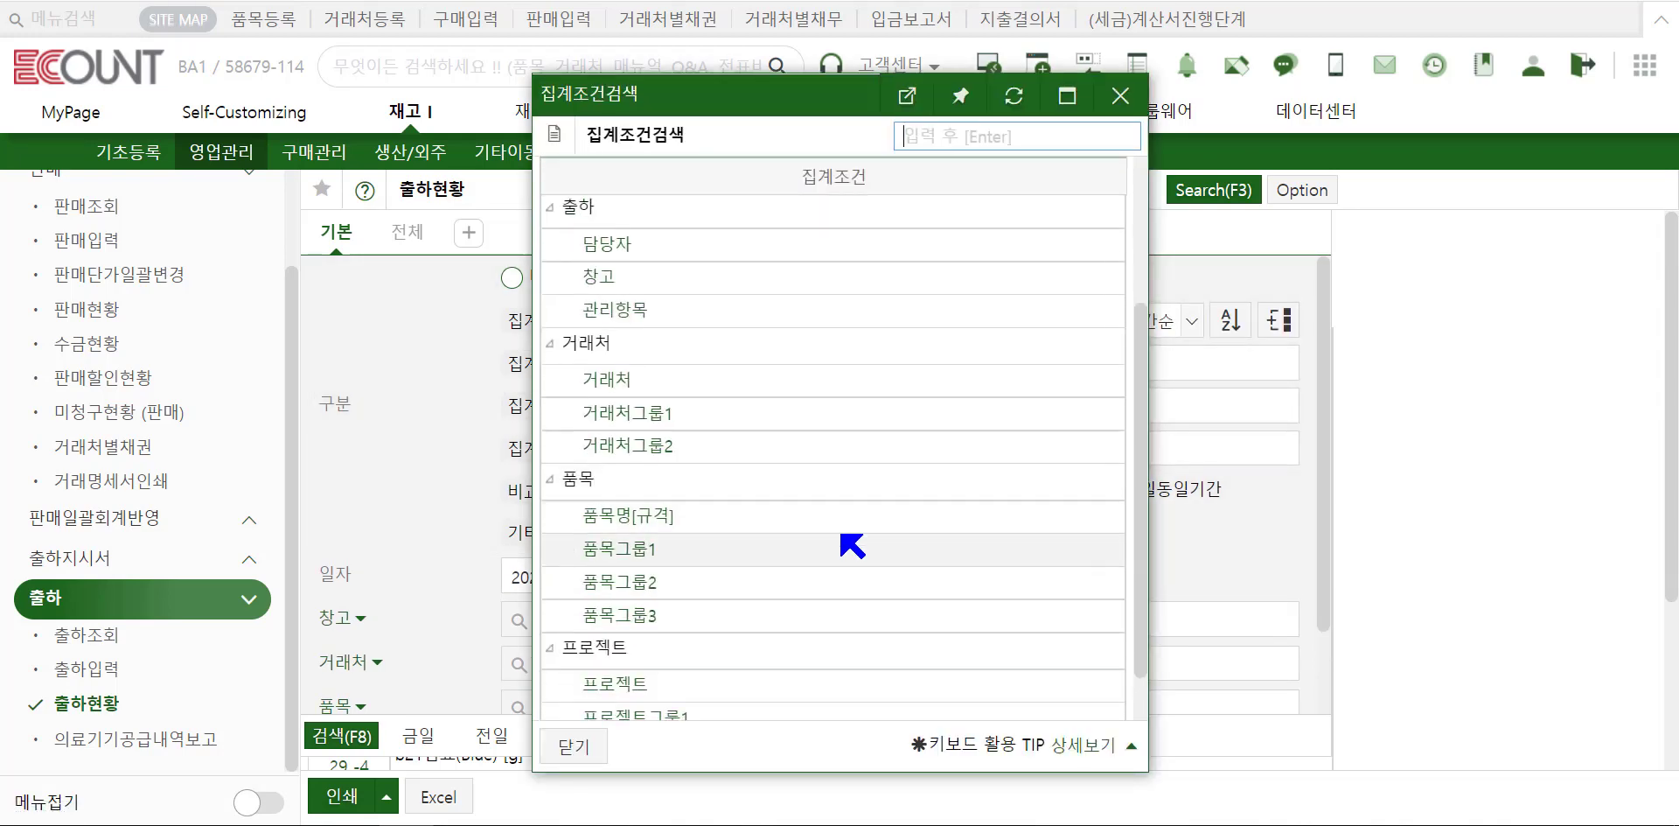
{"action": "left_click", "coordinate": [841, 530]}
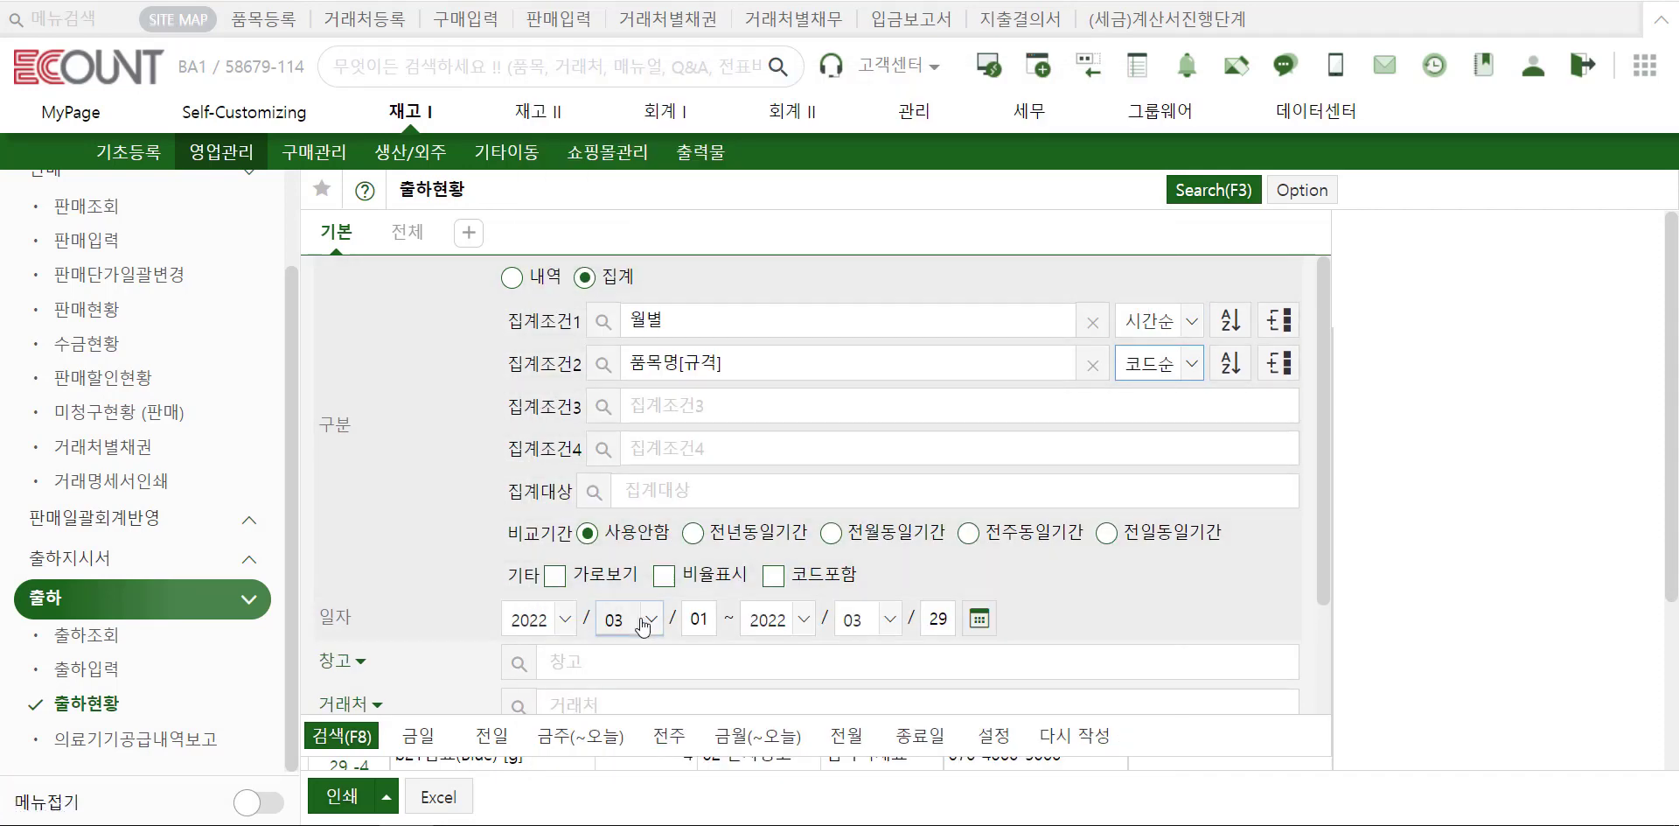
- Set the report's start month to 02, run the 출하현황 summary, and review the monthly quantities per item
{"action": "left_click", "coordinate": [641, 623]}
{"action": "left_click", "coordinate": [638, 697]}
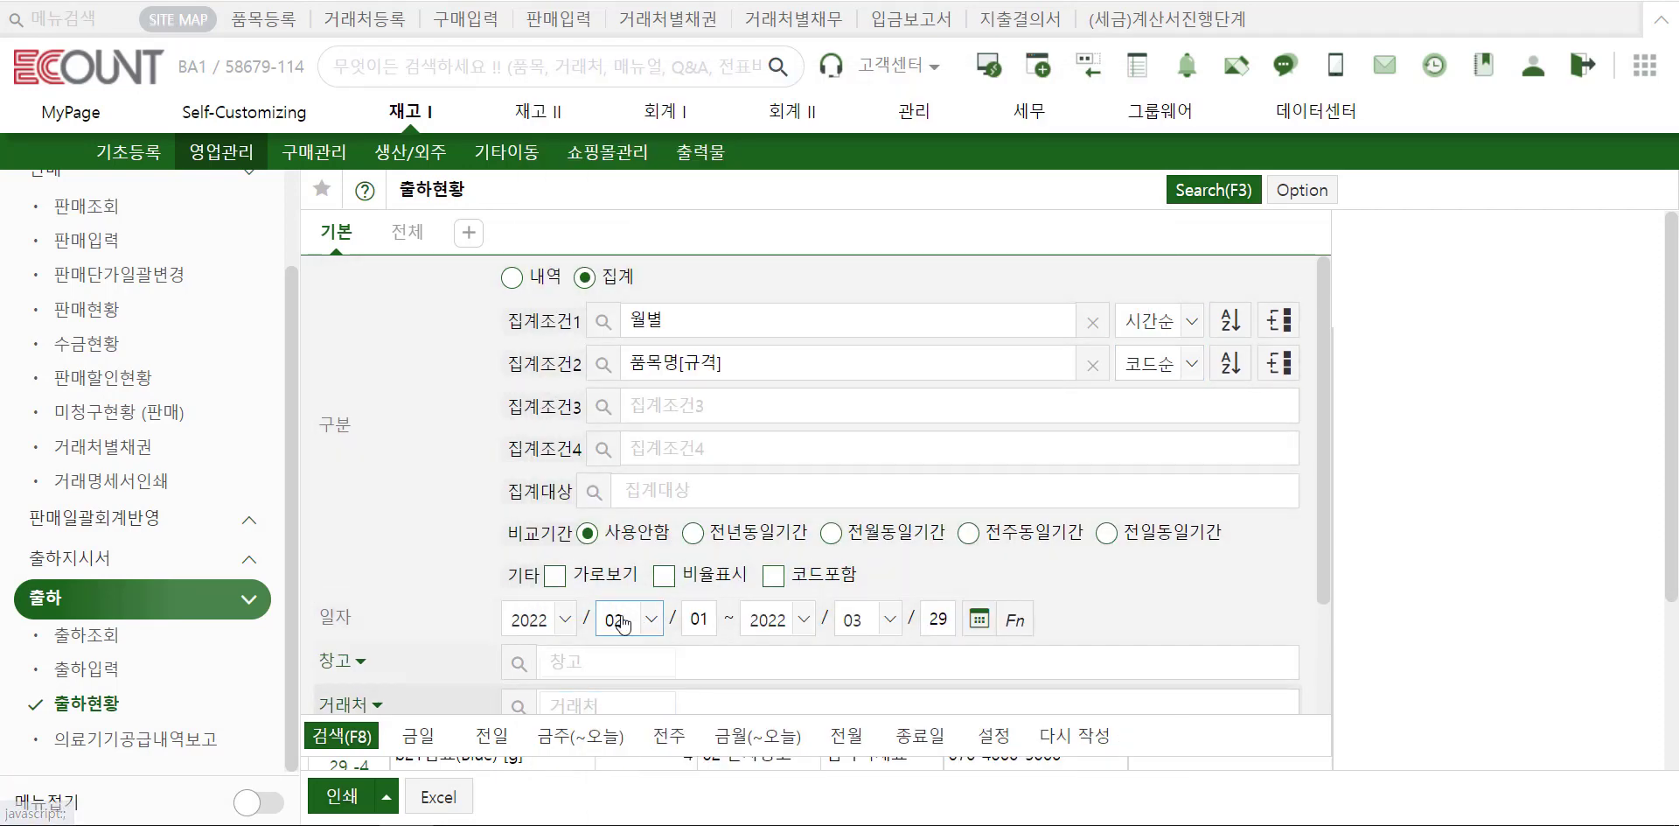
{"action": "left_click", "coordinate": [347, 737]}
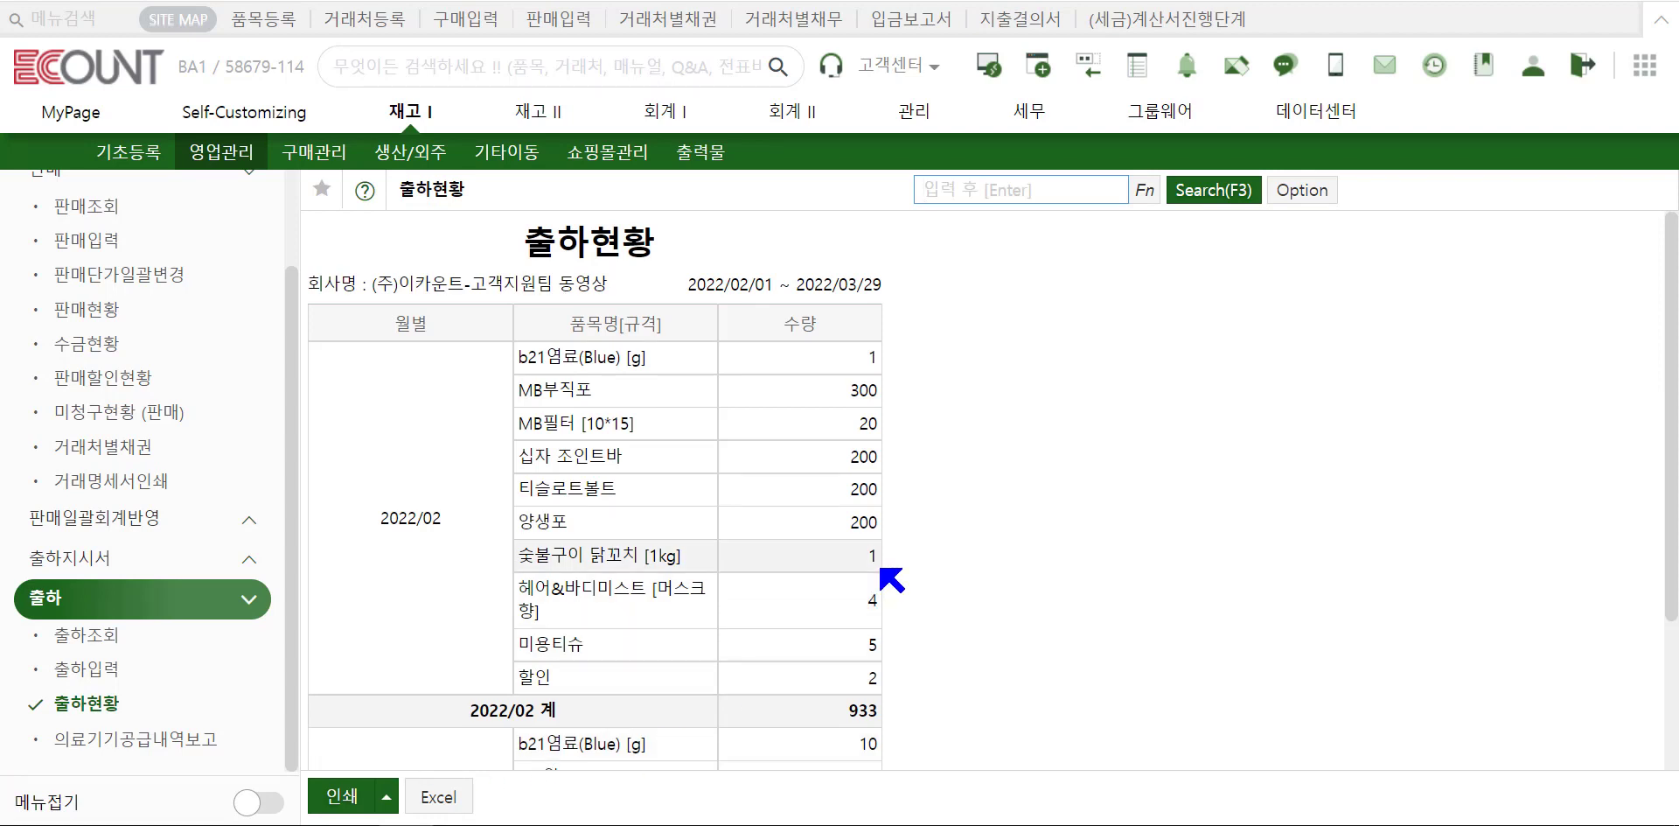
{"action": "scroll", "coordinate": [890, 577], "scroll_direction": "down", "scroll_amount": 3}
{"action": "scroll", "coordinate": [890, 577], "scroll_direction": "up", "scroll_amount": 3}
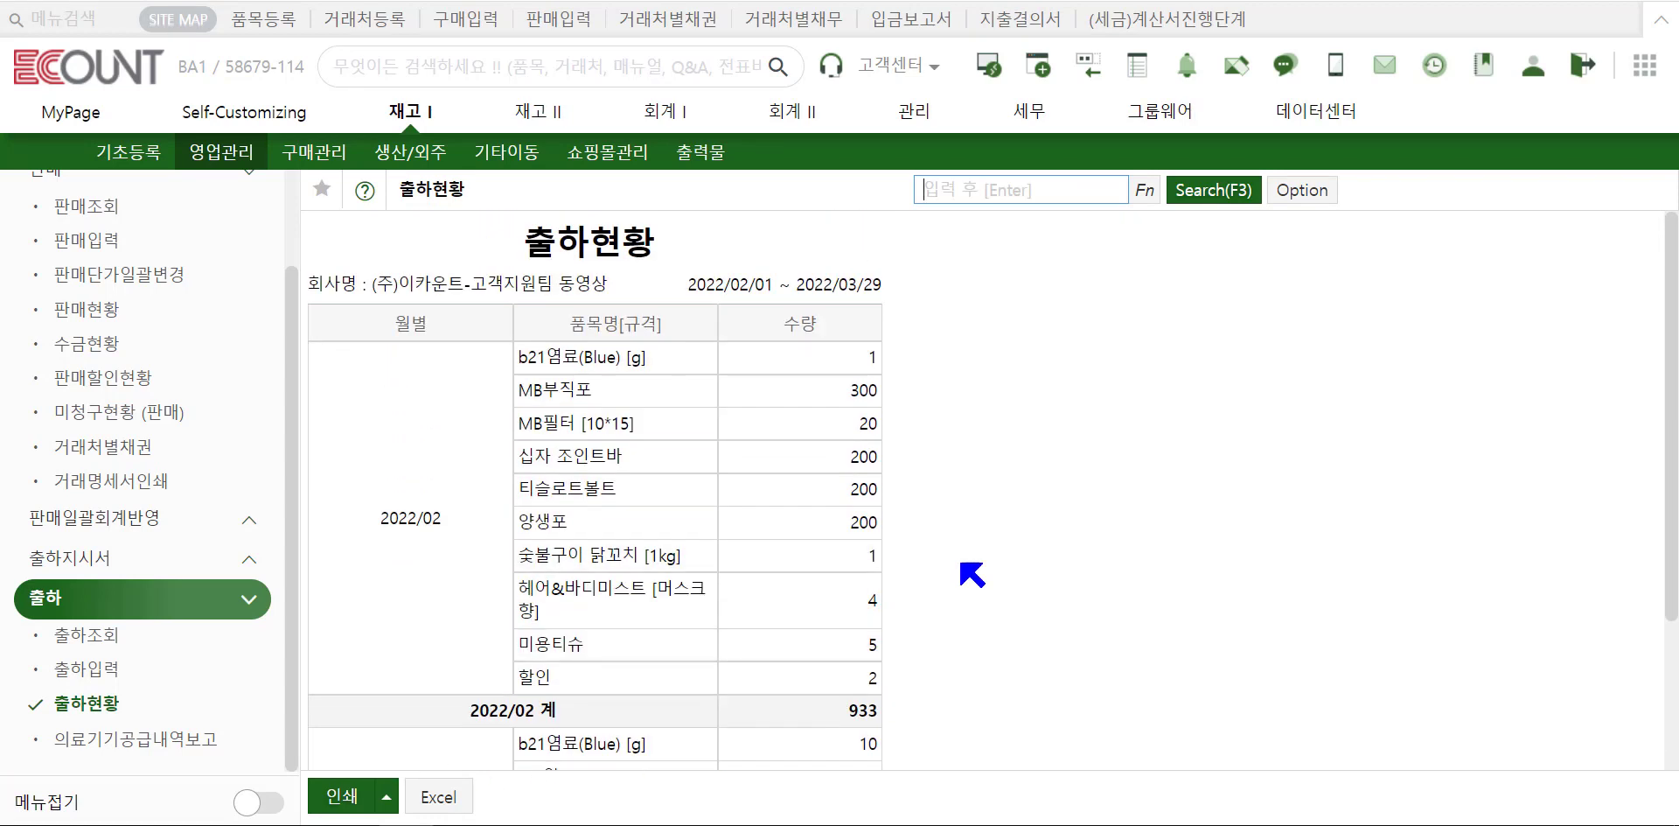